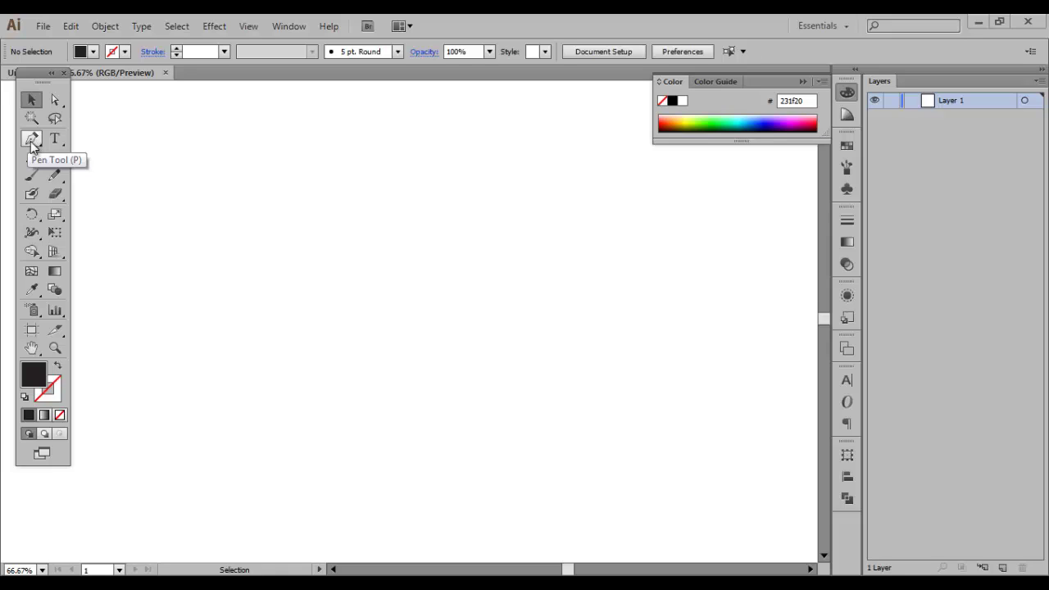
Draw an arched curve with the Pen tool, from a corner anchor to a smooth anchor higher up with long handles
{"action": "left_click", "coordinate": [32, 140]}
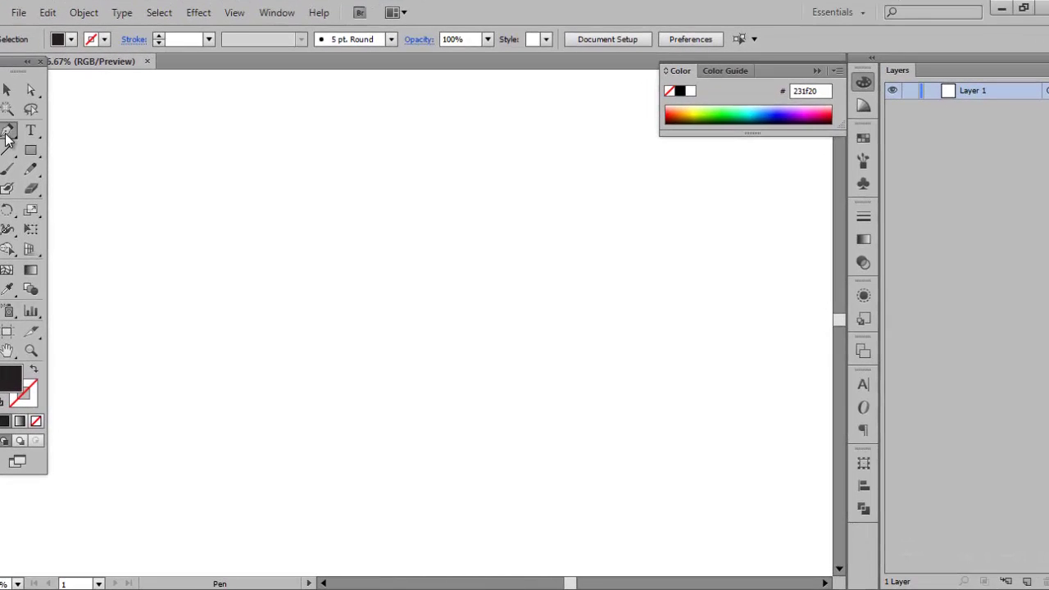
{"action": "left_click_drag", "start_coordinate": [7, 139], "coordinate": [199, 151]}
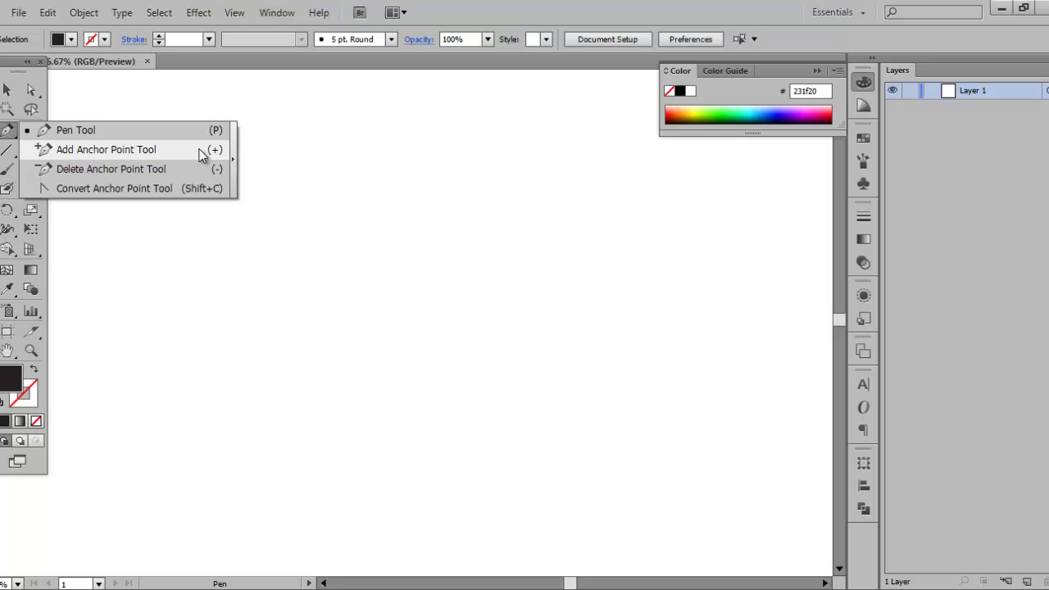
{"action": "left_click_drag", "start_coordinate": [184, 151], "coordinate": [174, 168]}
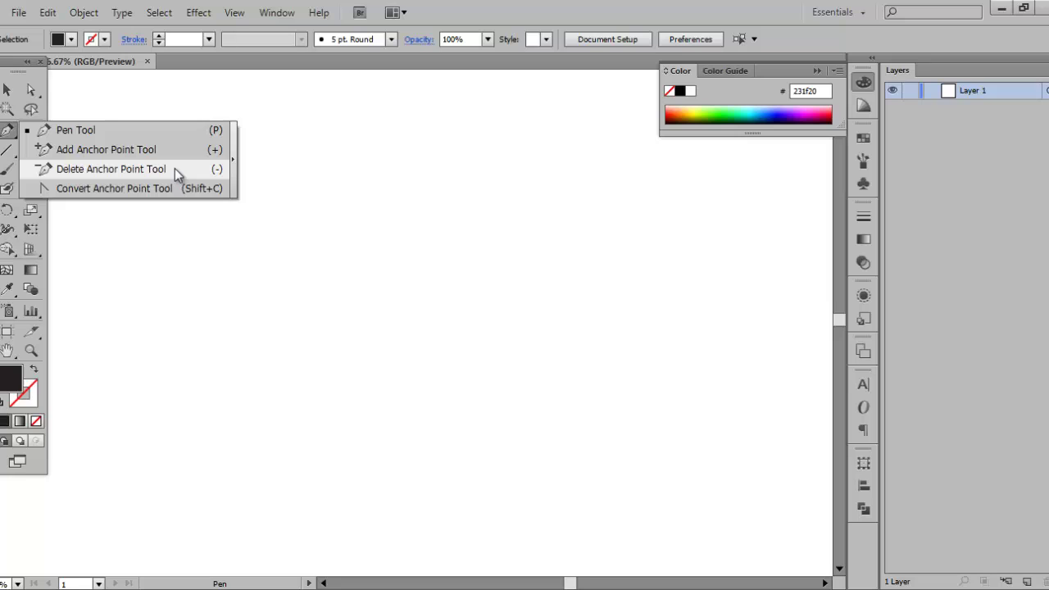
{"action": "left_click_drag", "start_coordinate": [174, 168], "coordinate": [154, 195]}
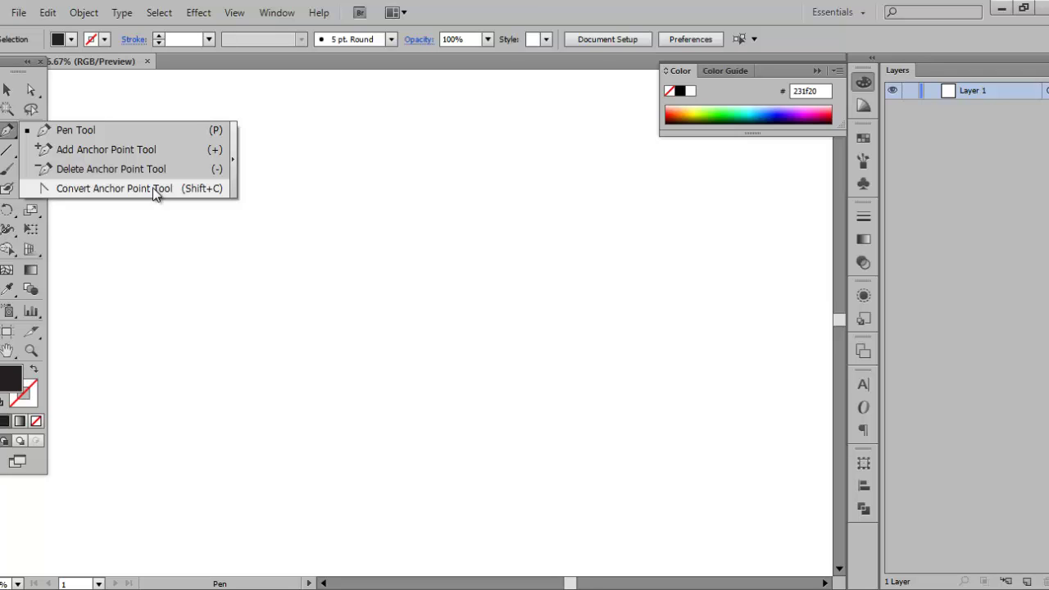
{"action": "left_click", "coordinate": [85, 134]}
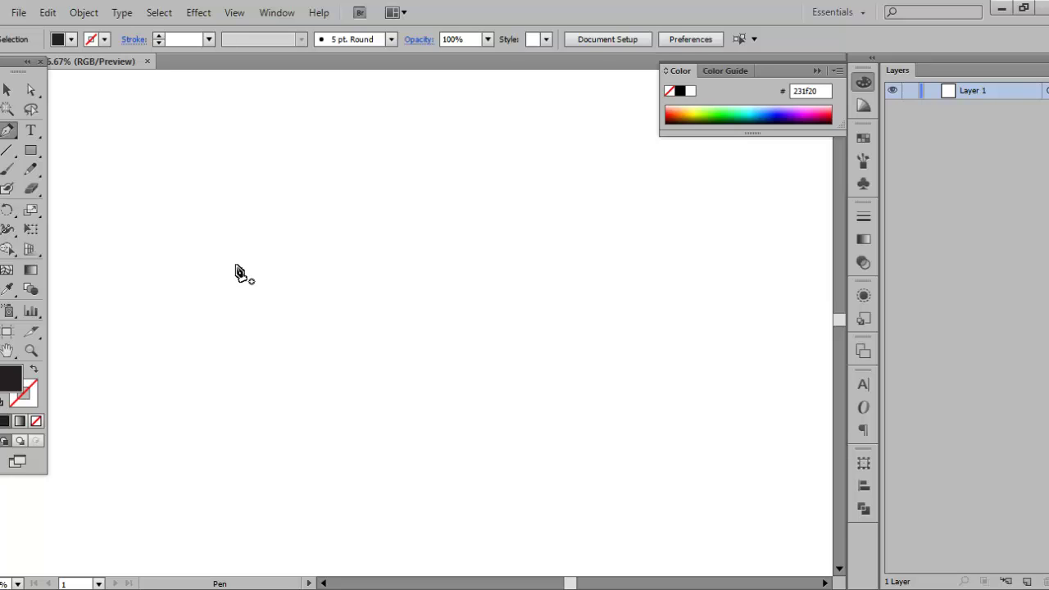
{"action": "left_click", "coordinate": [190, 243]}
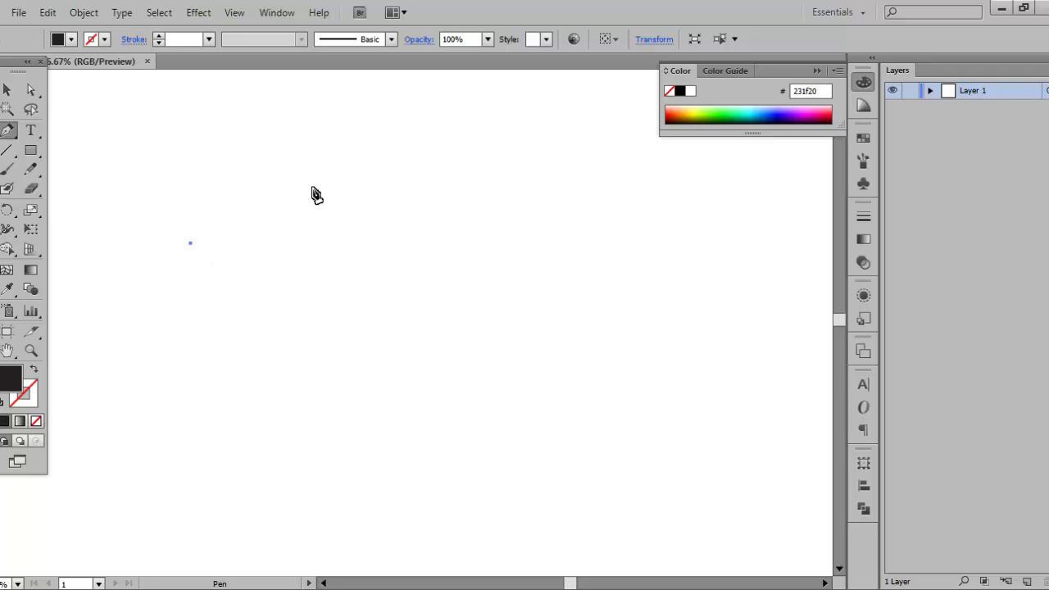
{"action": "left_click", "coordinate": [362, 177]}
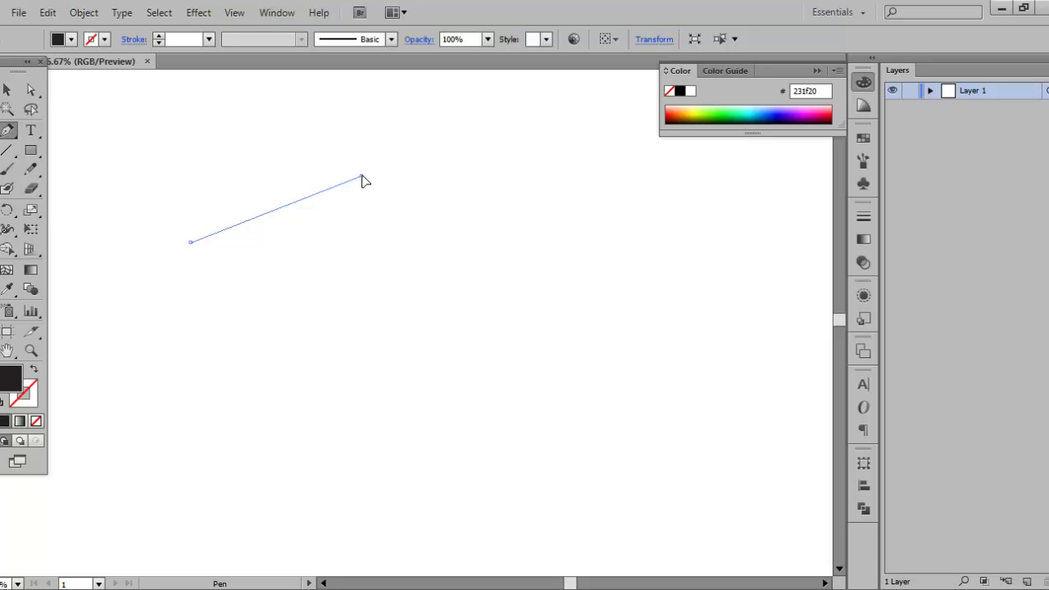
{"action": "left_click_drag", "start_coordinate": [362, 176], "coordinate": [432, 181]}
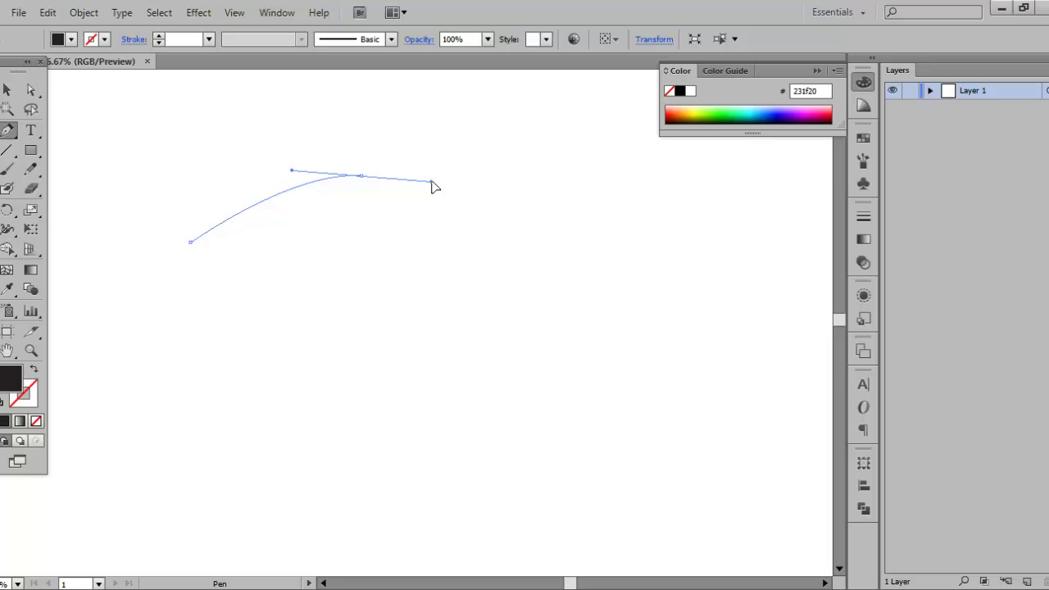
{"action": "left_click_drag", "start_coordinate": [432, 182], "coordinate": [474, 189]}
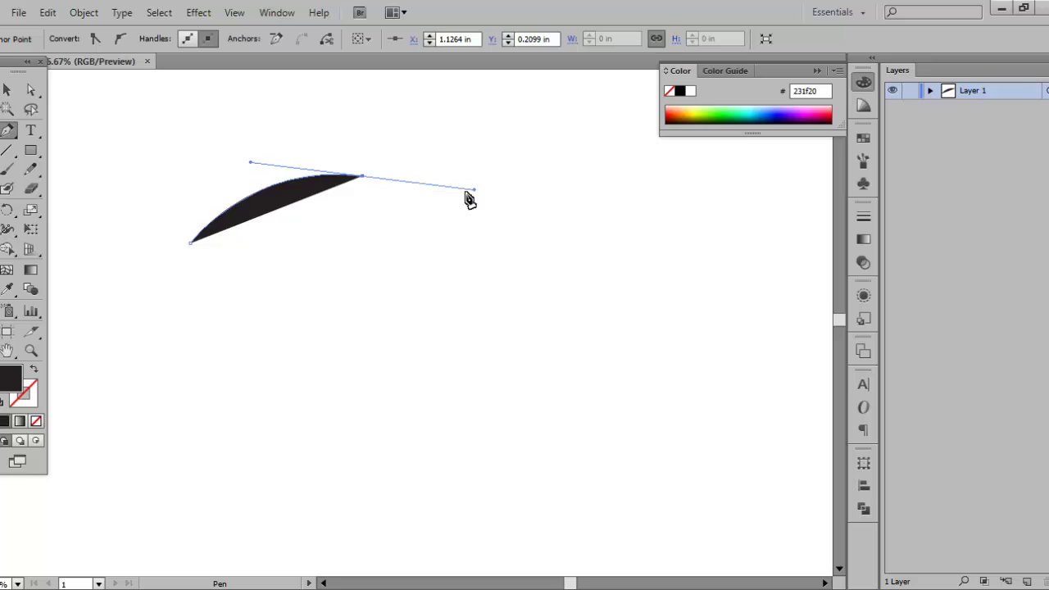
Try continuing the path with two more anchor points below the curve, and undo both
{"action": "left_click", "coordinate": [370, 284]}
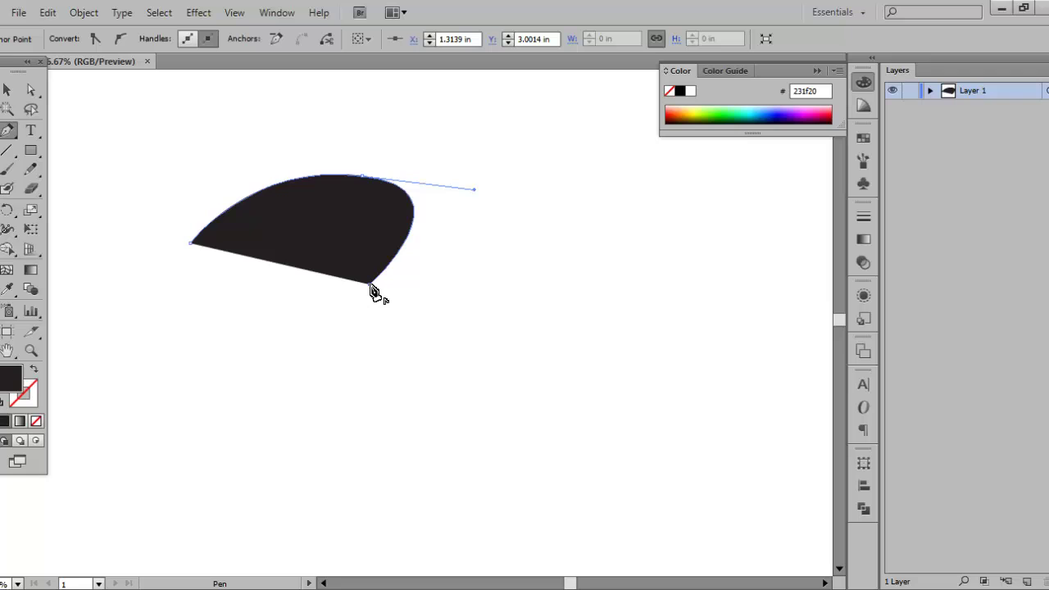
{"action": "left_click", "coordinate": [47, 12]}
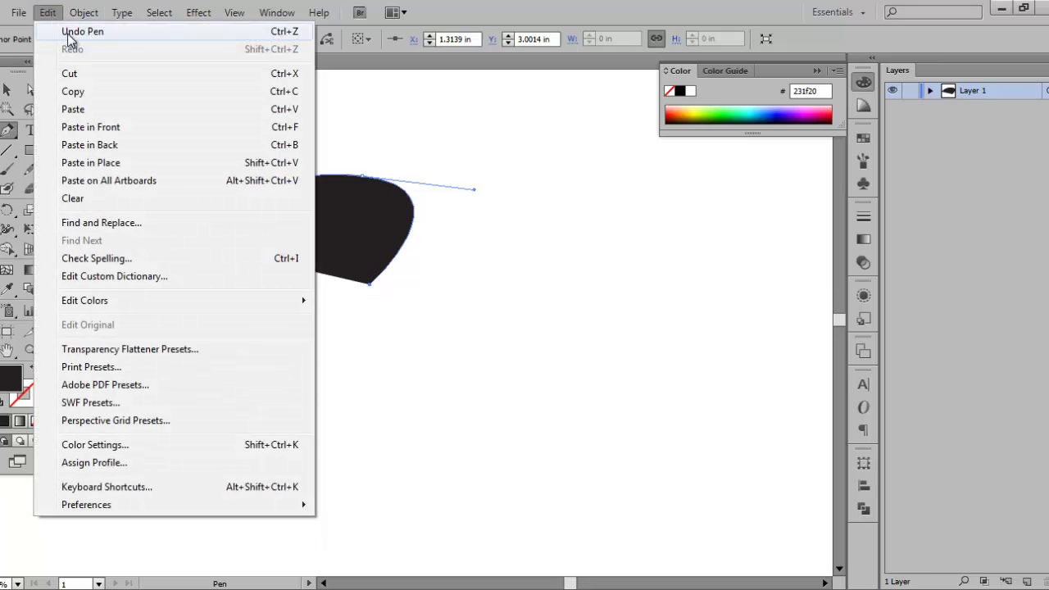
{"action": "mouse_move", "coordinate": [84, 12]}
{"action": "mouse_move", "coordinate": [47, 12]}
{"action": "left_click", "coordinate": [458, 282]}
{"action": "key", "text": "ctrl"}
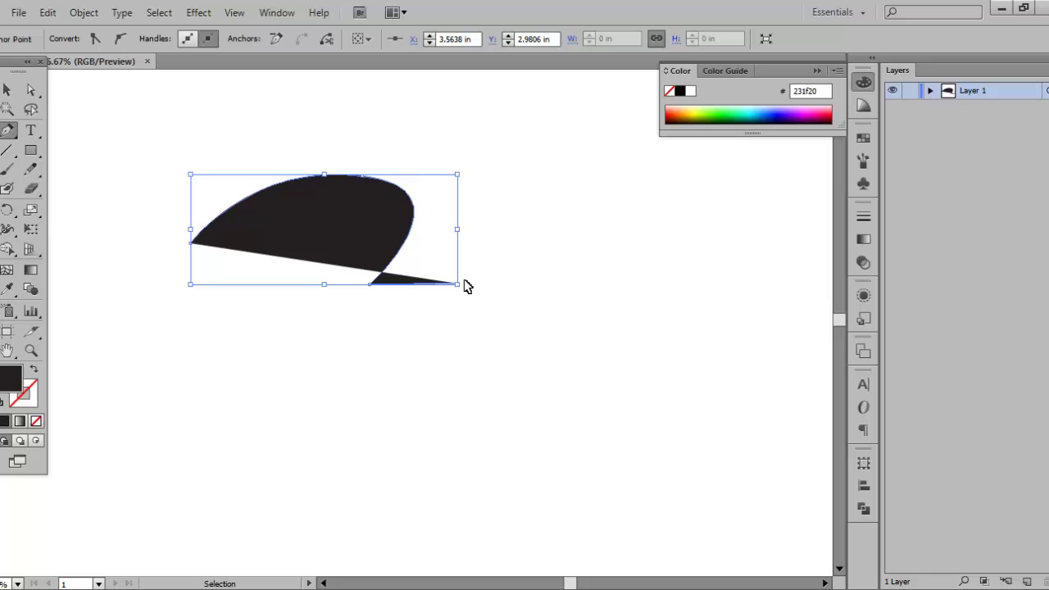
{"action": "key", "text": "ctrl"}
{"action": "key", "text": "ctrl+z"}
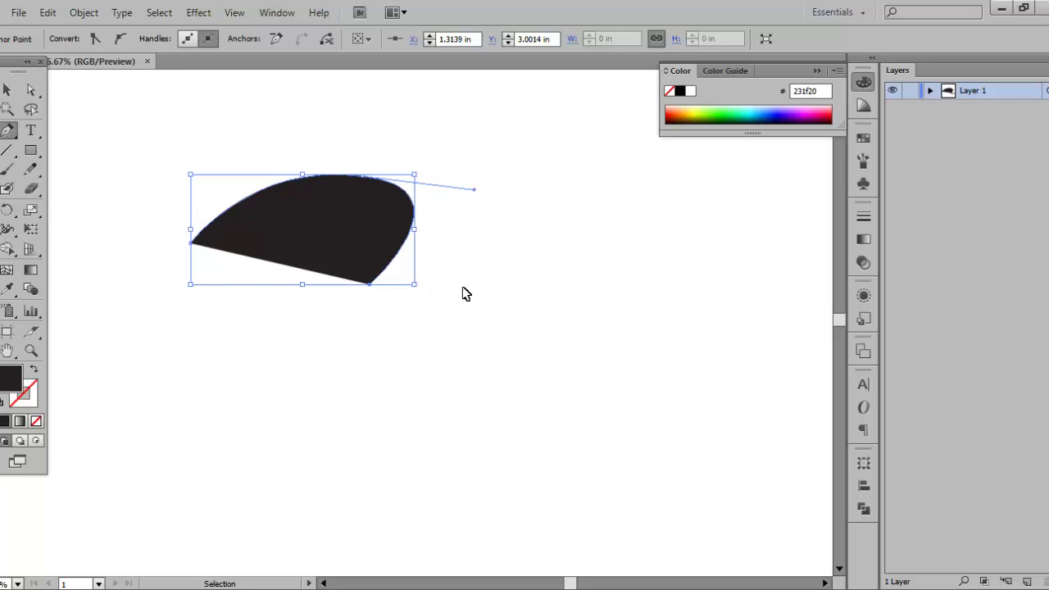
{"action": "key", "text": "ctrl+z"}
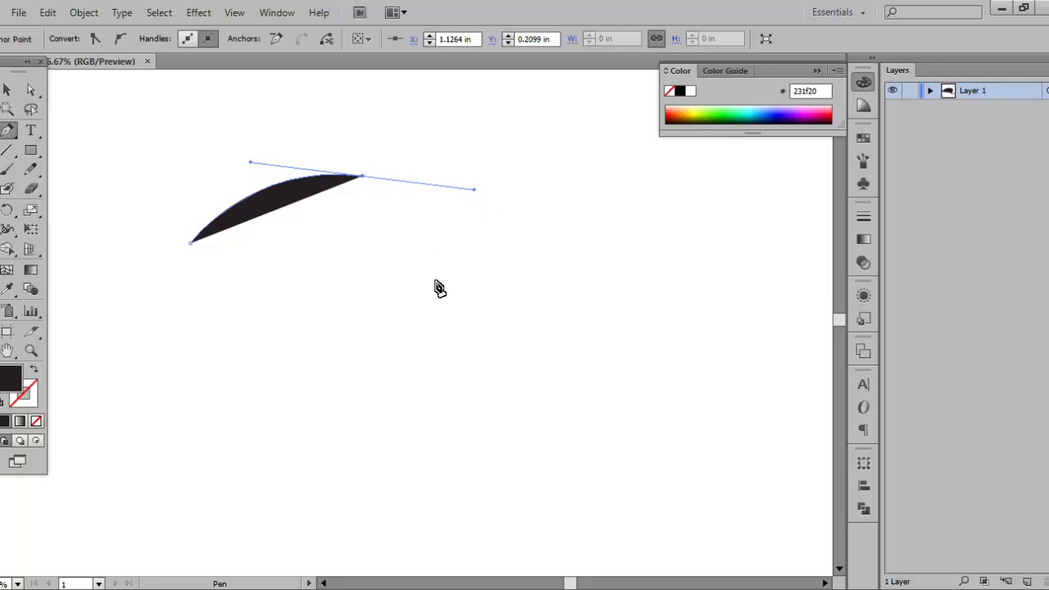
Extend the path with a straight downstroke, a curve up to a second peak and another straight downstroke, removing each peak's outgoing handle
{"action": "left_click", "coordinate": [362, 177]}
{"action": "left_click", "coordinate": [456, 350]}
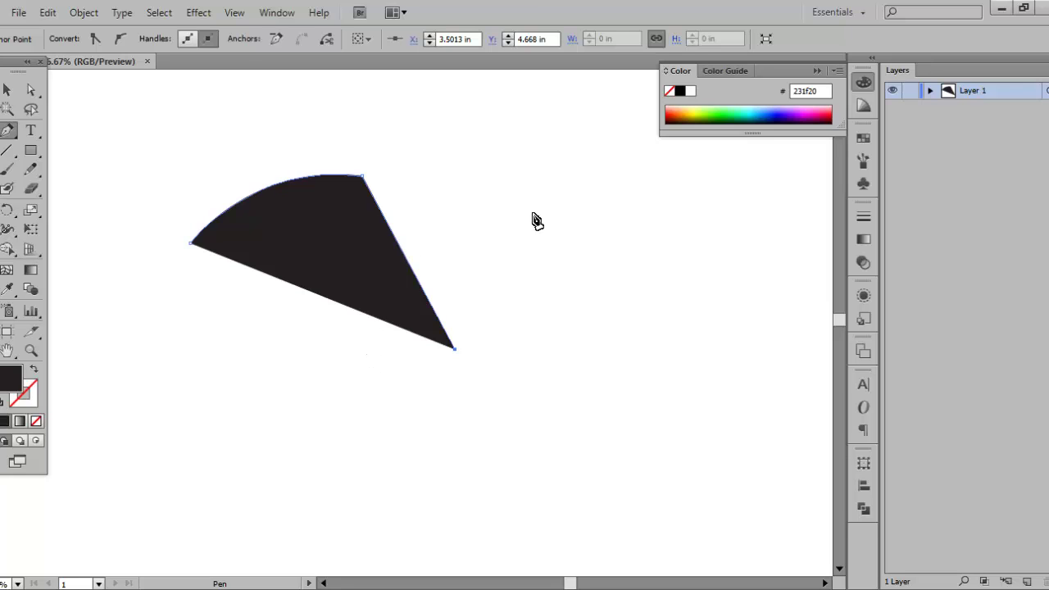
{"action": "left_click", "coordinate": [494, 153], "text": "ctrl"}
{"action": "left_click_drag", "start_coordinate": [495, 153], "coordinate": [579, 154]}
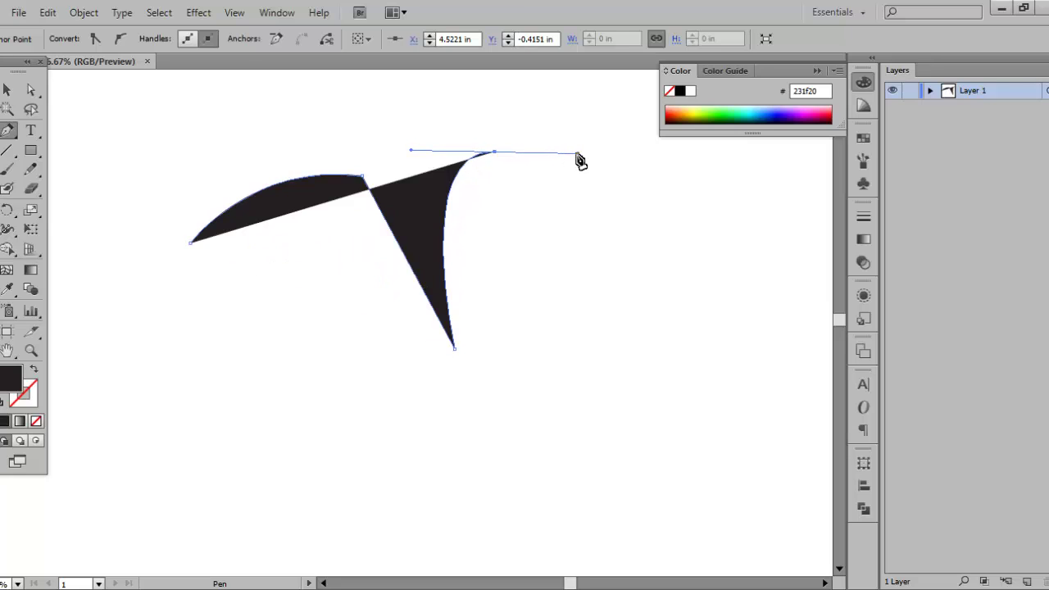
{"action": "left_click", "coordinate": [494, 152]}
{"action": "left_click", "coordinate": [594, 306]}
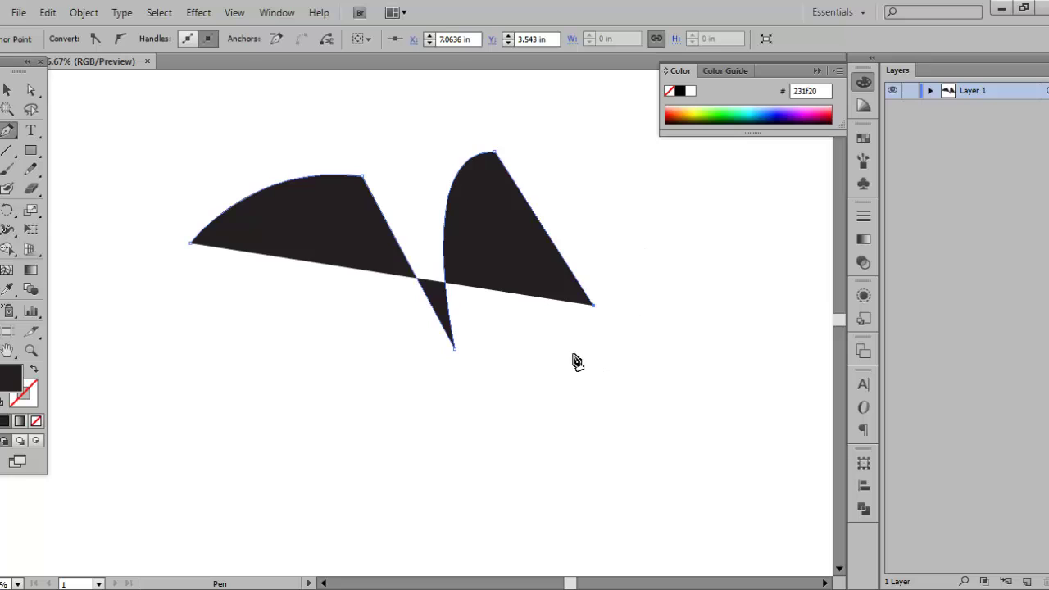
Close the path along an inner edge of straight and curved segments back to the starting anchor, and deselect it
{"action": "left_click", "coordinate": [473, 204]}
{"action": "left_click_drag", "start_coordinate": [481, 333], "coordinate": [495, 378]}
{"action": "left_click", "coordinate": [517, 454]}
{"action": "left_click_drag", "start_coordinate": [363, 244], "coordinate": [346, 200]}
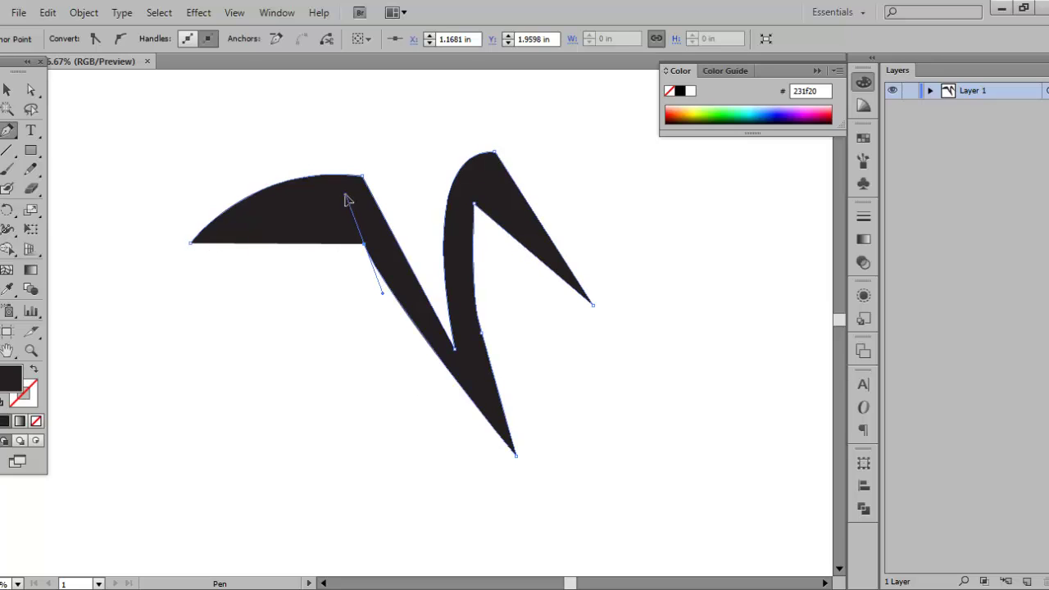
{"action": "left_click", "coordinate": [345, 195]}
{"action": "left_click_drag", "start_coordinate": [205, 261], "coordinate": [152, 326]}
{"action": "left_click", "coordinate": [191, 244]}
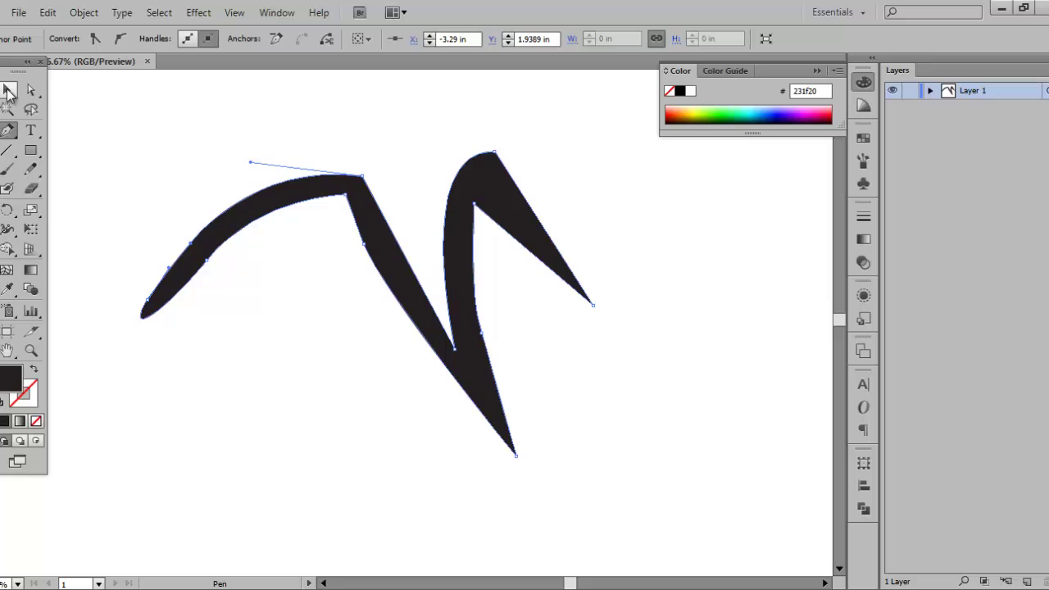
{"action": "key", "text": "ctrl"}
{"action": "left_click", "coordinate": [254, 174], "text": "ctrl"}
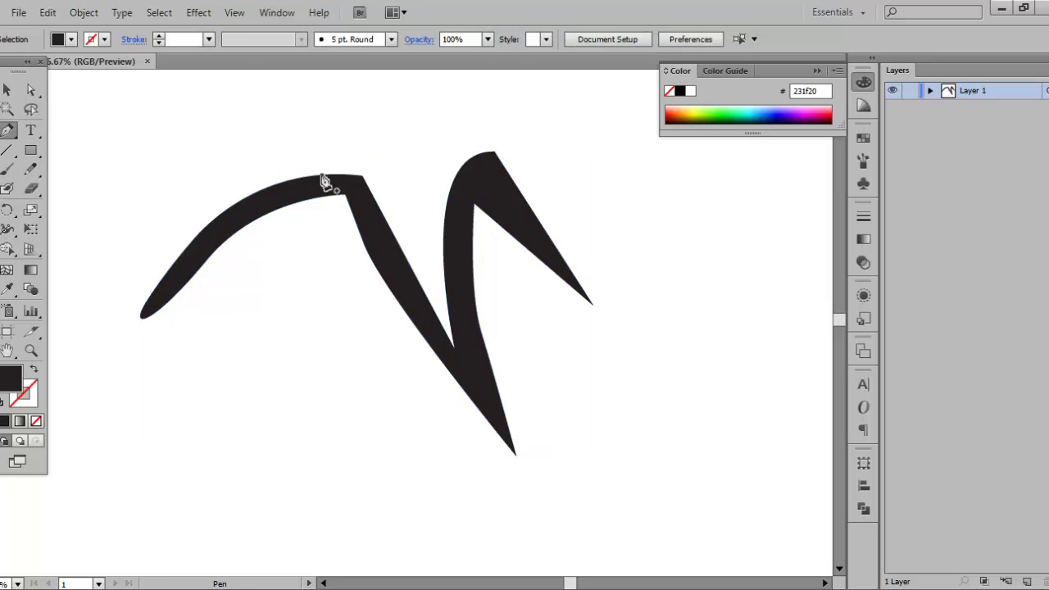
Reshape the first arch with Direct Selection by moving its inner corner anchor down and inward and nudging the outer corner anchor
{"action": "left_click", "coordinate": [30, 92]}
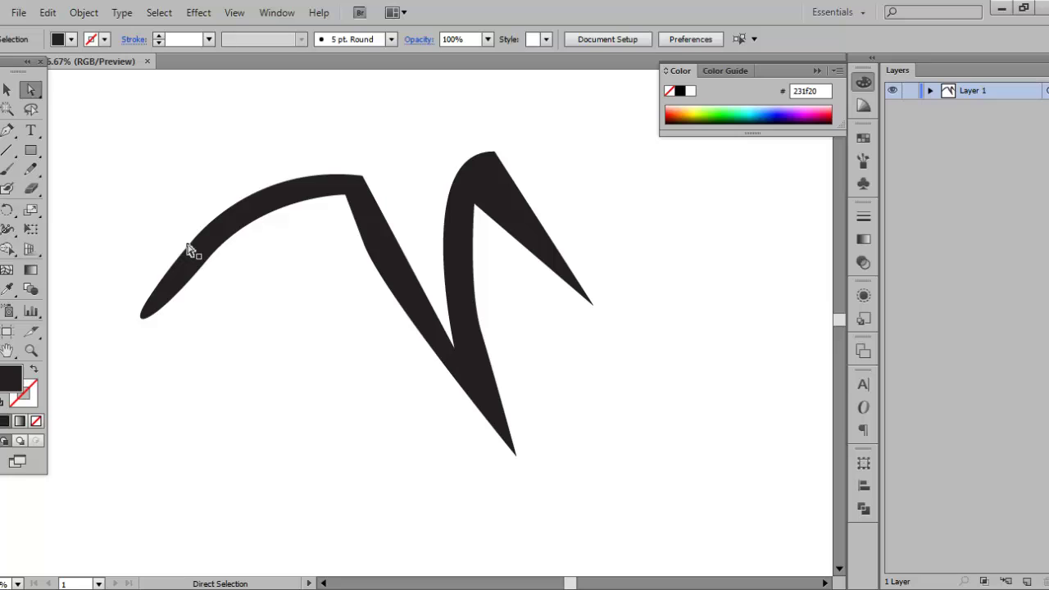
{"action": "left_click", "coordinate": [361, 176]}
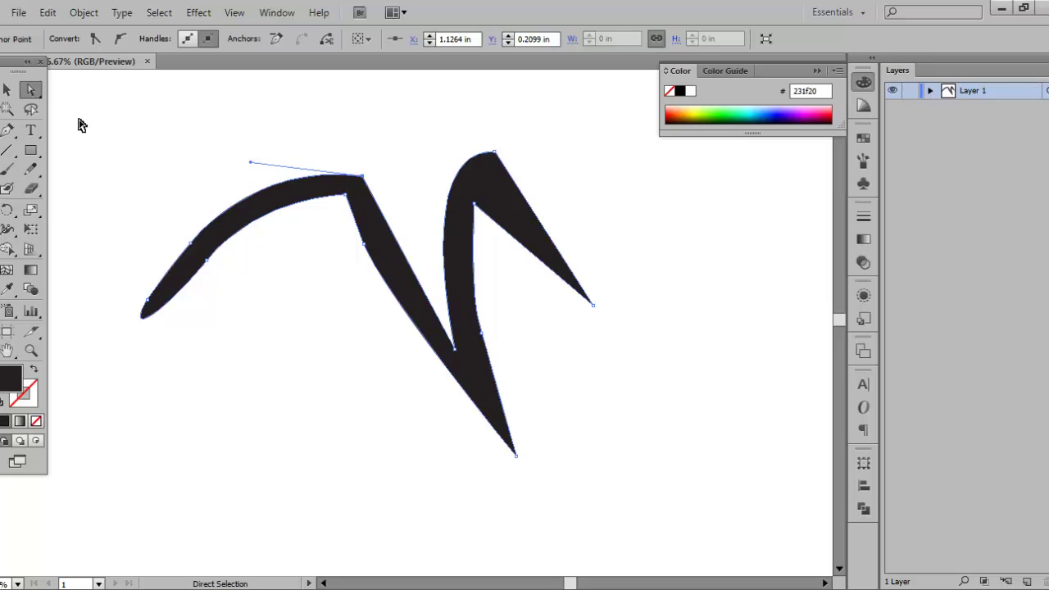
{"action": "left_click", "coordinate": [346, 198]}
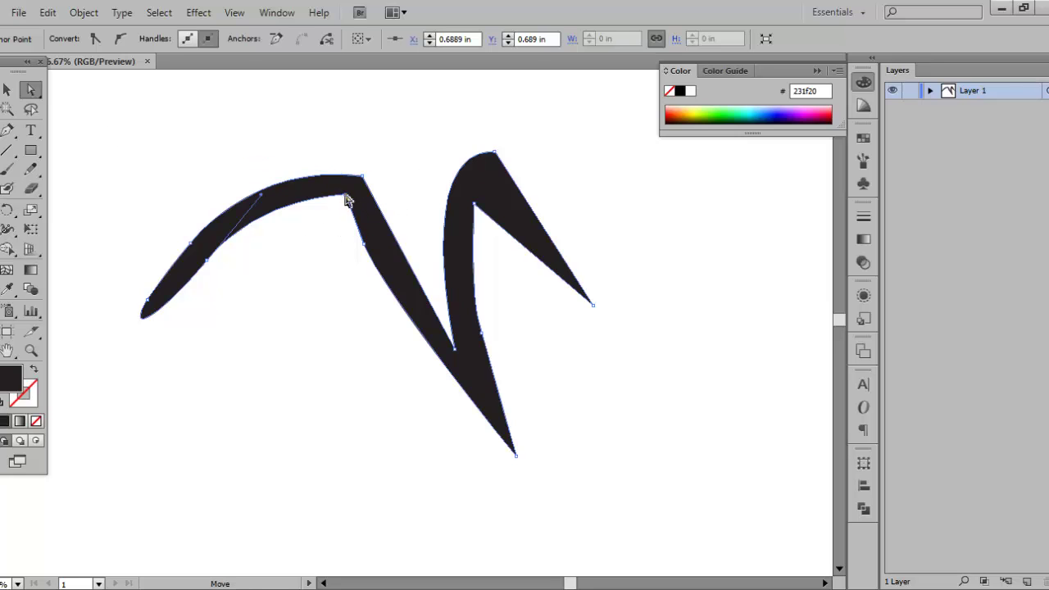
{"action": "left_click_drag", "start_coordinate": [346, 198], "coordinate": [313, 212]}
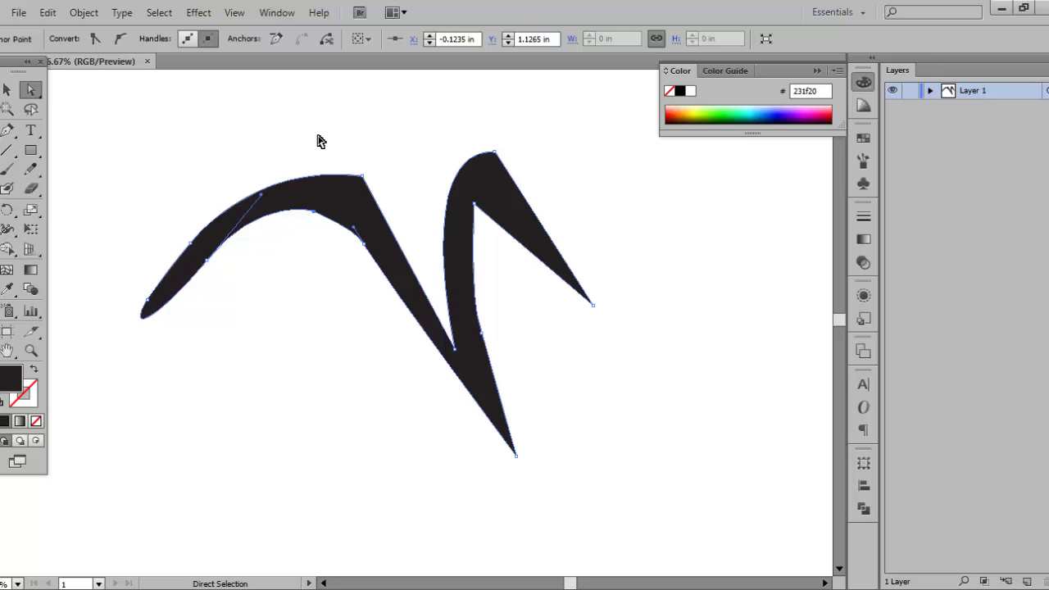
{"action": "mouse_move", "coordinate": [363, 175]}
{"action": "left_mouse_down"}
{"action": "mouse_move", "coordinate": [368, 142]}
{"action": "mouse_move", "coordinate": [273, 131]}
{"action": "mouse_move", "coordinate": [372, 161]}
{"action": "mouse_move", "coordinate": [363, 177]}
{"action": "left_mouse_up"}
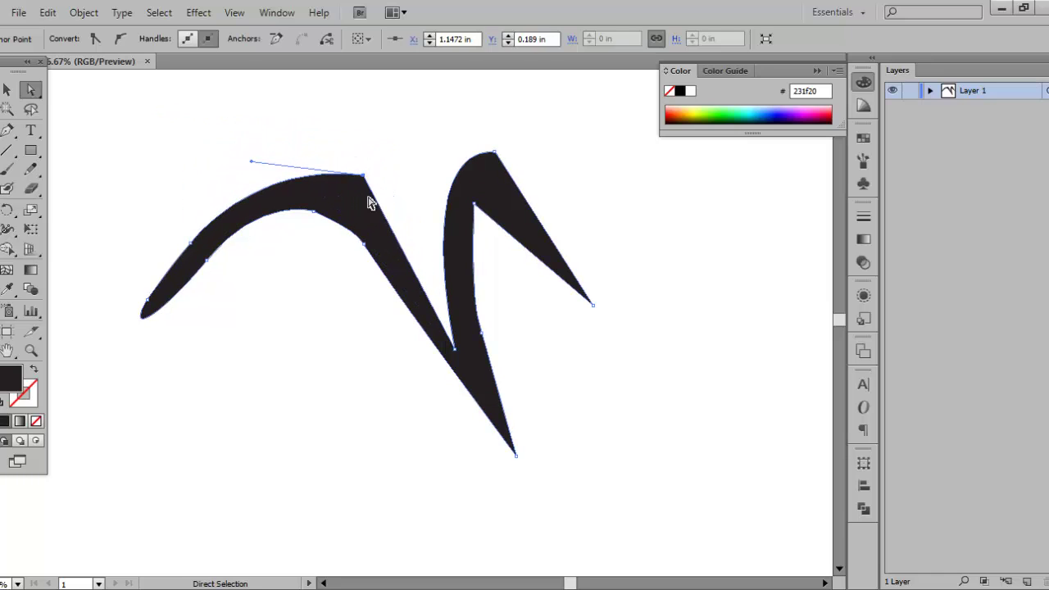
{"action": "left_click", "coordinate": [285, 291]}
Draw a closed, tilted egg-shaped form with smooth curves beneath the first arch using the Pen tool
{"action": "left_click", "coordinate": [8, 131]}
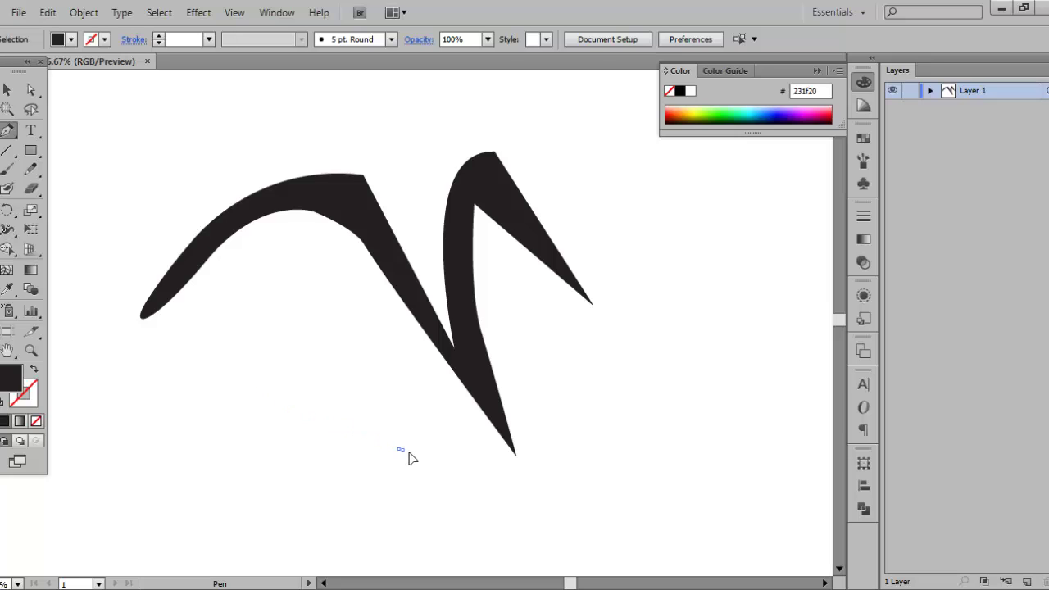
{"action": "left_click", "coordinate": [464, 474]}
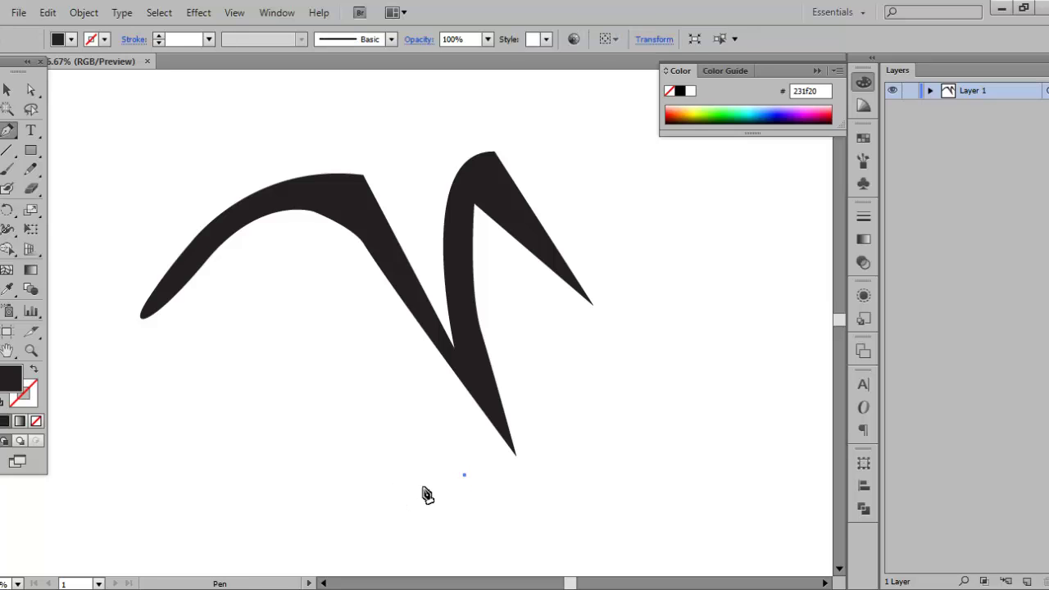
{"action": "left_click_drag", "start_coordinate": [277, 496], "coordinate": [215, 468]}
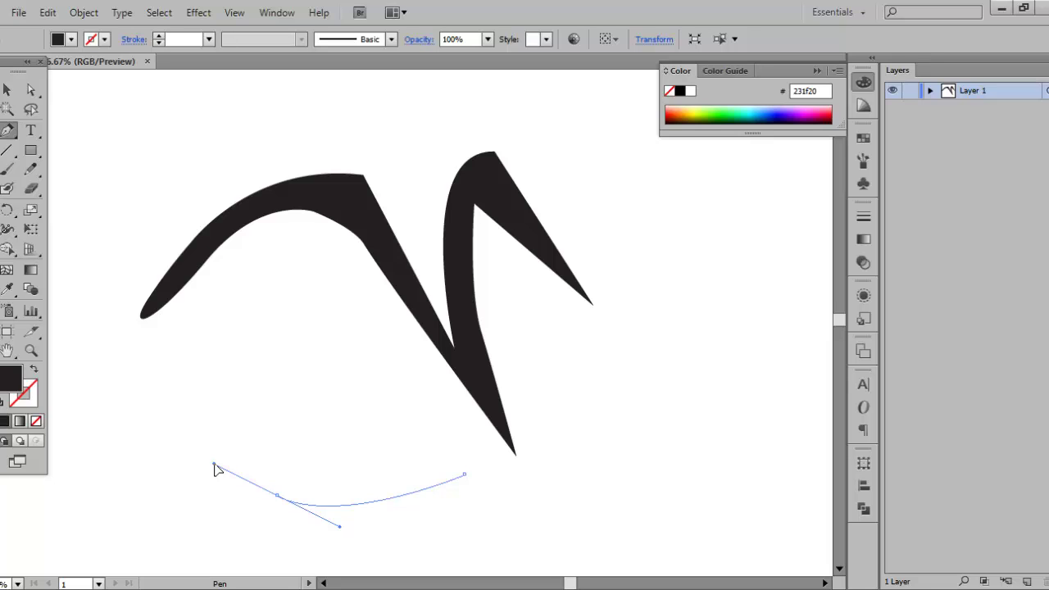
{"action": "left_click_drag", "start_coordinate": [215, 468], "coordinate": [228, 298]}
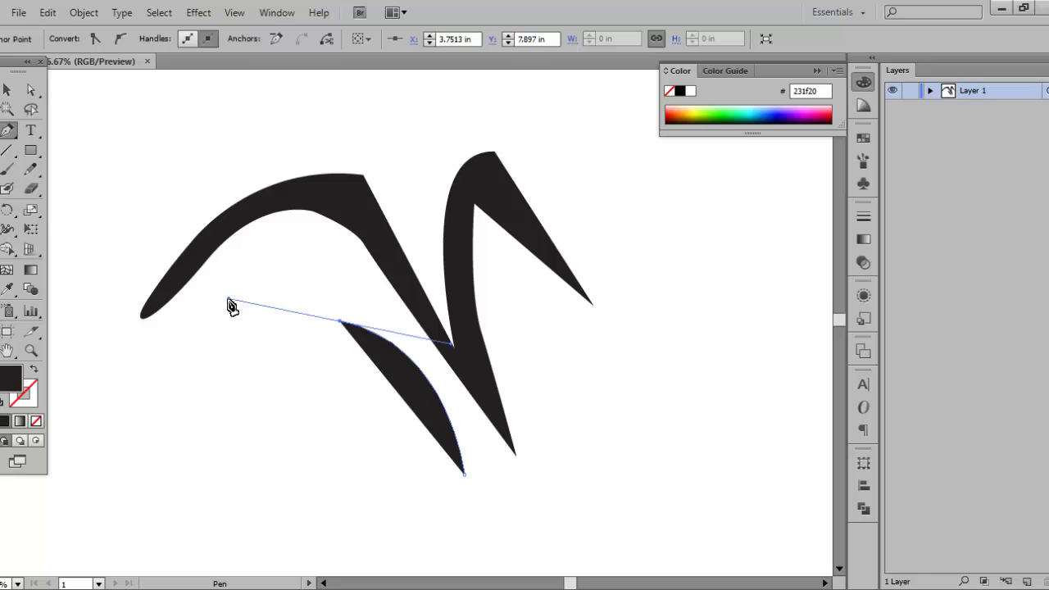
{"action": "left_click_drag", "start_coordinate": [286, 459], "coordinate": [356, 509]}
{"action": "left_click", "coordinate": [465, 475]}
{"action": "left_click_drag", "start_coordinate": [464, 475], "coordinate": [453, 344]}
Select both practice shapes and delete them from the artboard
{"action": "left_click", "coordinate": [7, 90]}
{"action": "left_click", "coordinate": [173, 142]}
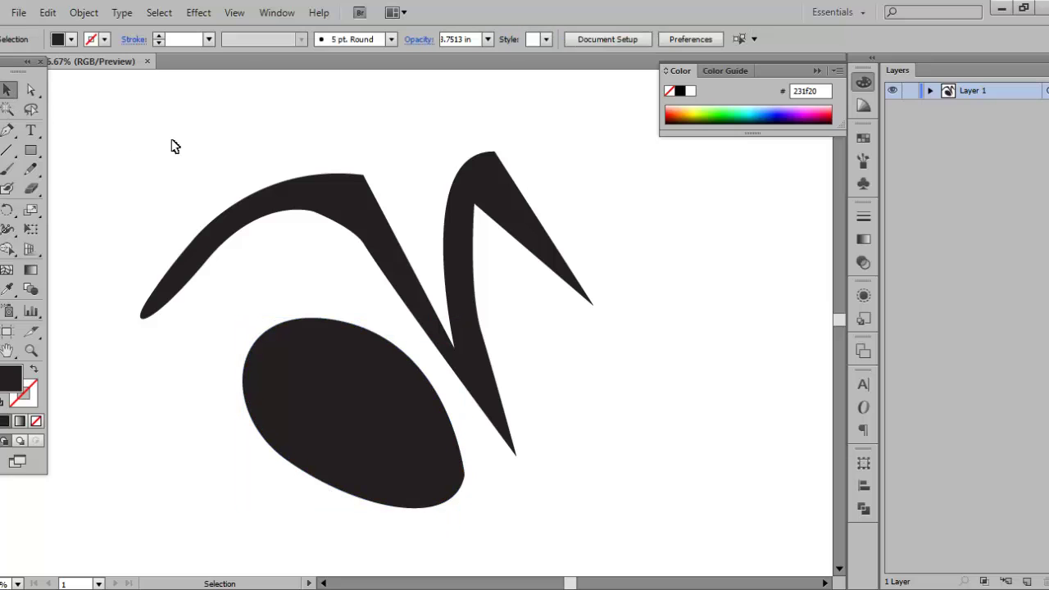
{"action": "left_click_drag", "start_coordinate": [163, 153], "coordinate": [638, 525]}
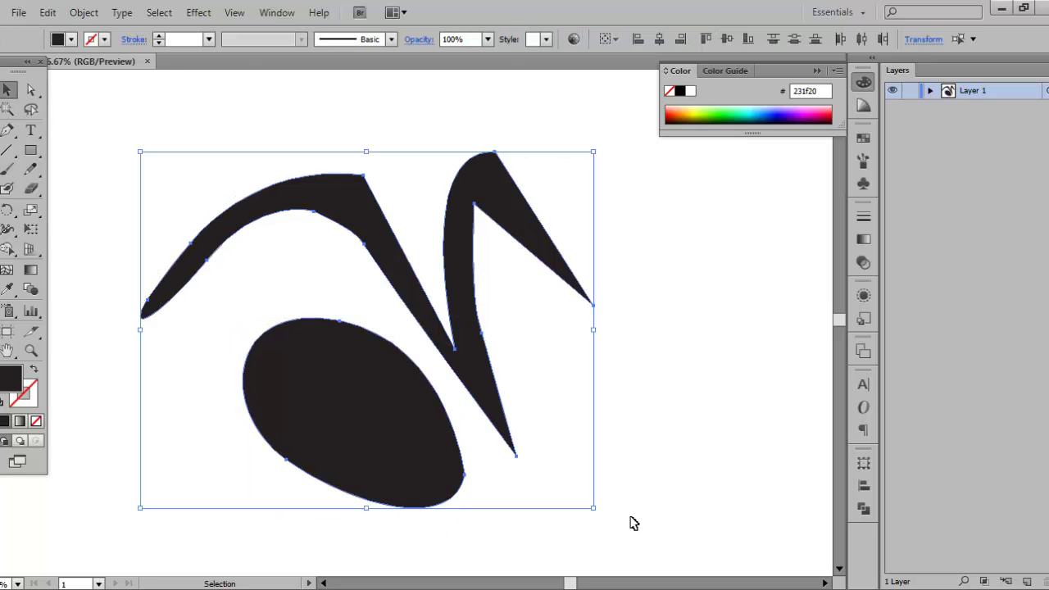
{"action": "key", "text": "Delete"}
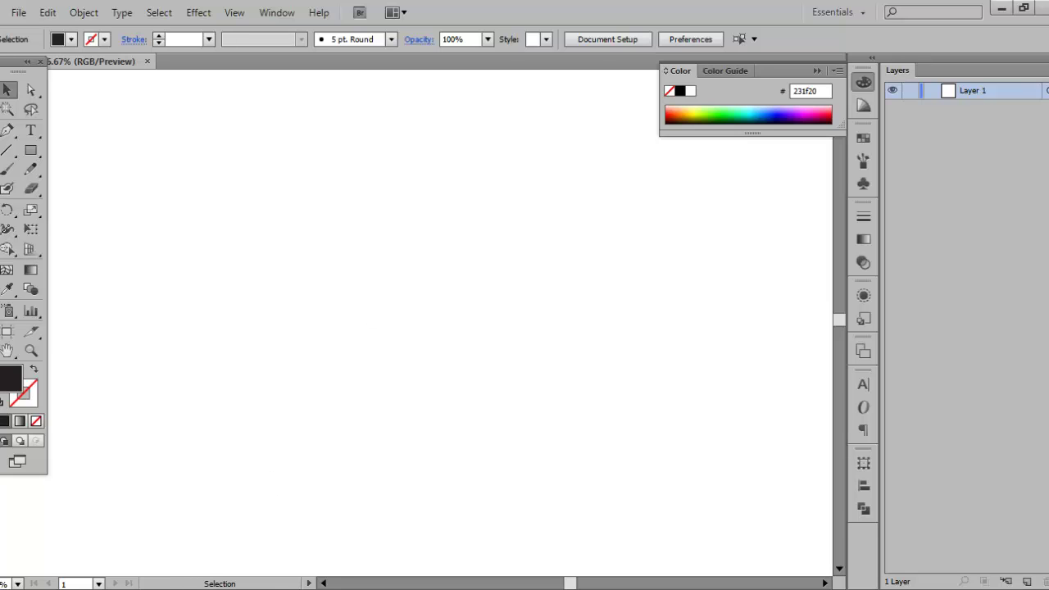
Switch to the browser showing 33.gif and copy the image of leaves
{"action": "left_click", "coordinate": [164, 568]}
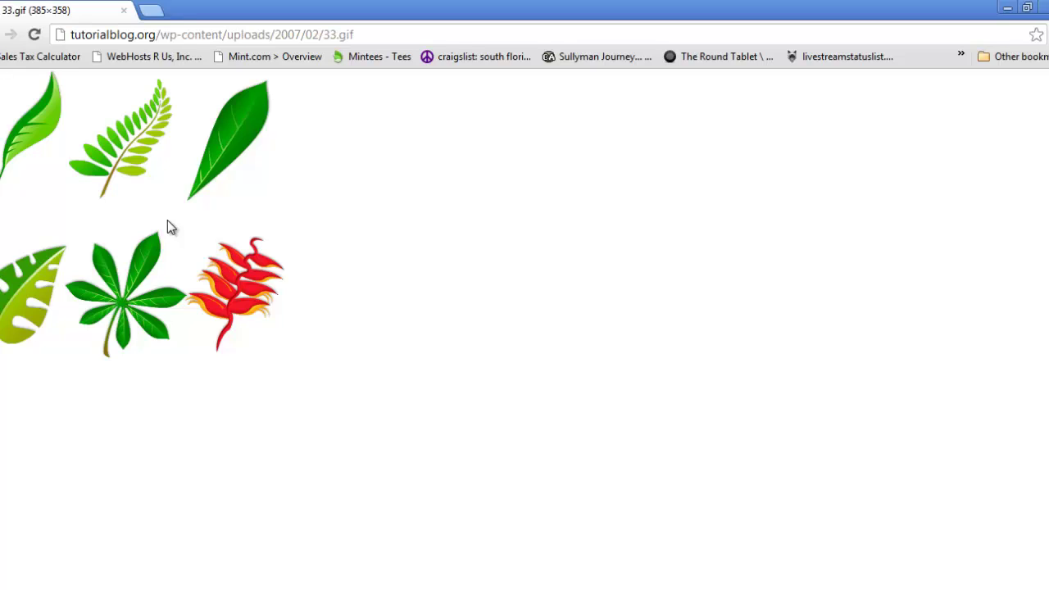
{"action": "right_click", "coordinate": [126, 215]}
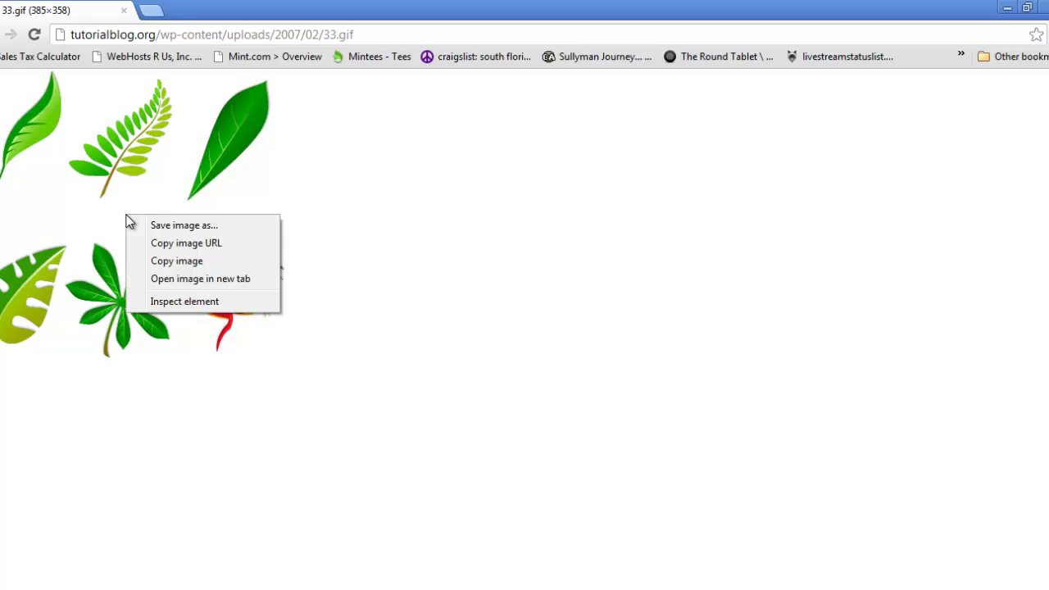
{"action": "left_click", "coordinate": [180, 264]}
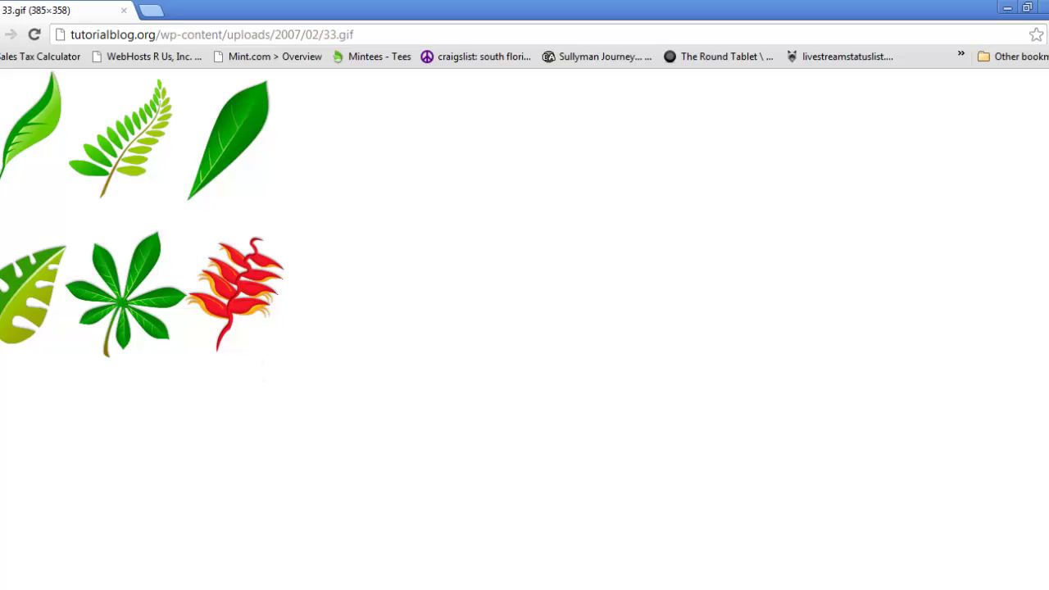
Copy the leaf image from the browser, switch to Illustrator and paste it onto the artboard, leaving it deselected
{"action": "right_click", "coordinate": [149, 218]}
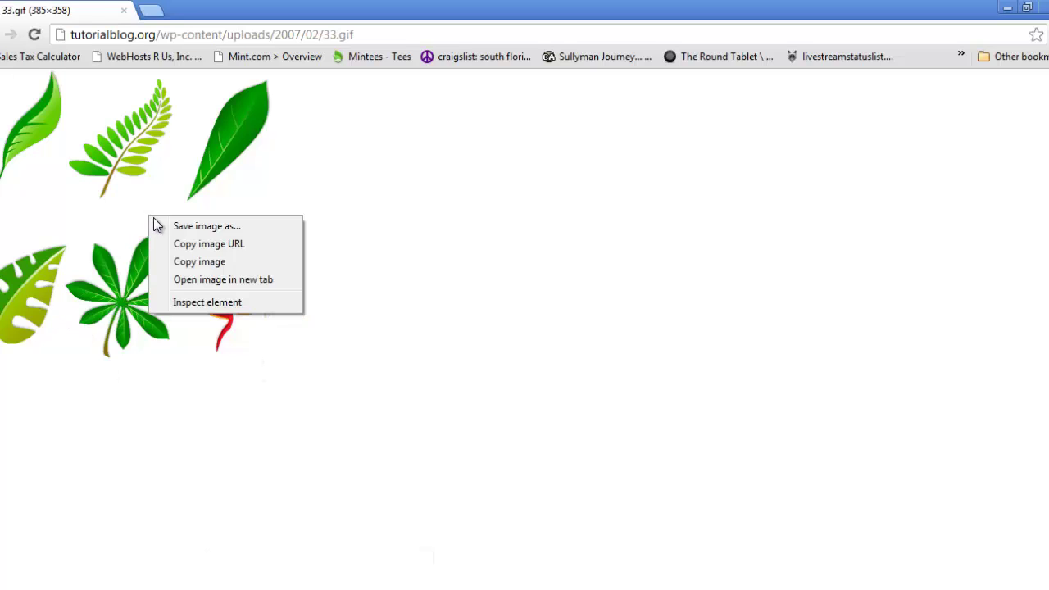
{"action": "left_click", "coordinate": [198, 264]}
{"action": "key", "text": "alt+Tab"}
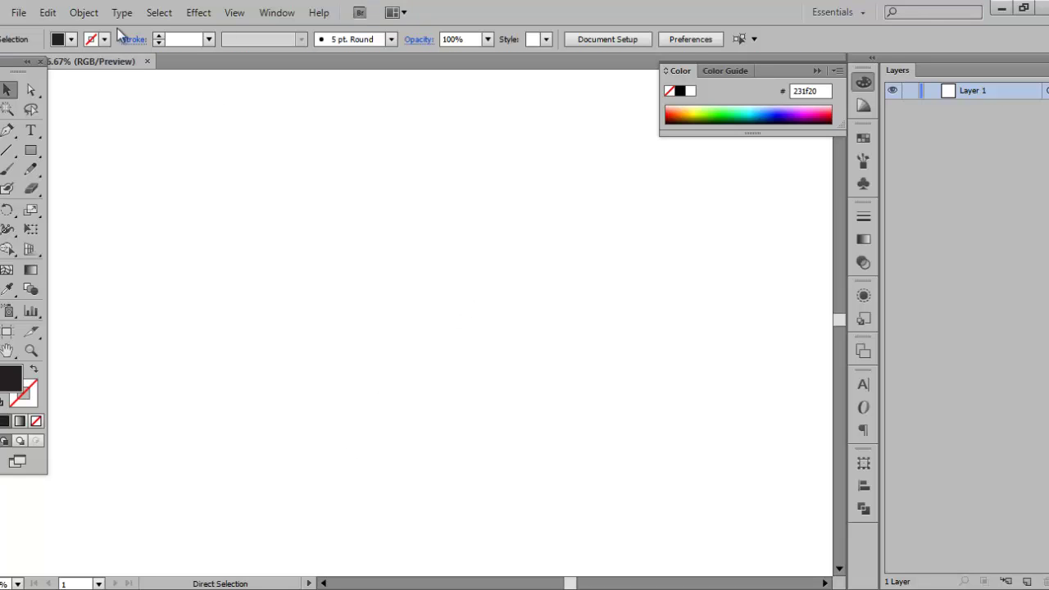
{"action": "left_click", "coordinate": [47, 12]}
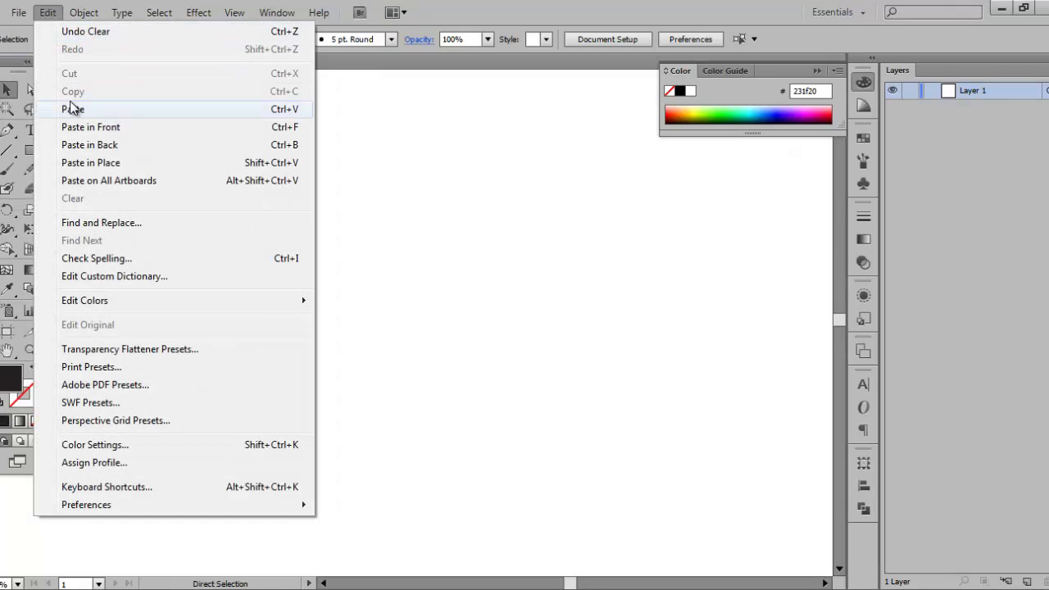
{"action": "left_click", "coordinate": [70, 109]}
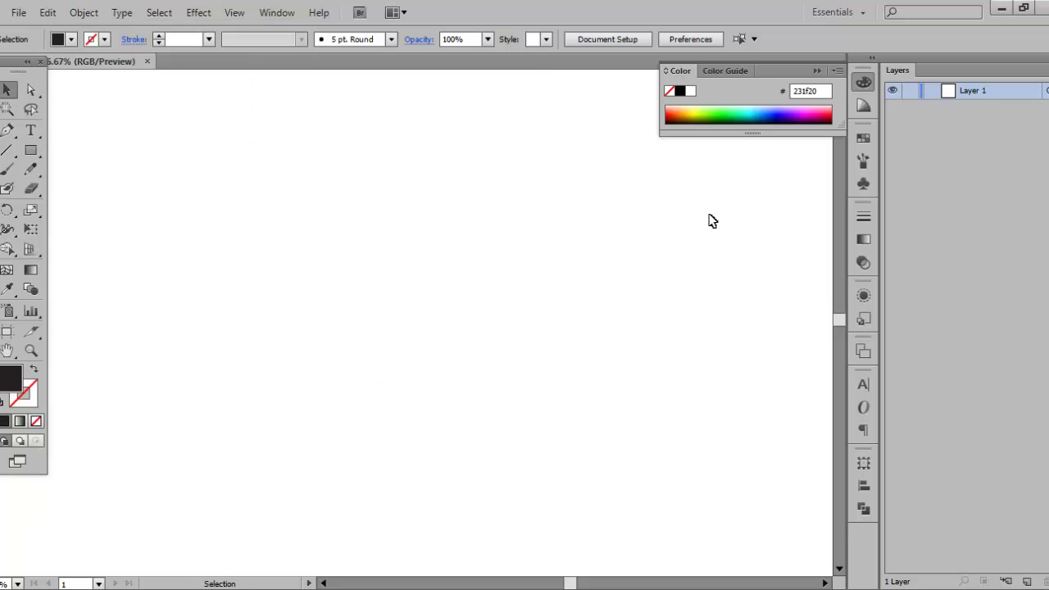
{"action": "key", "text": "ctrl+v"}
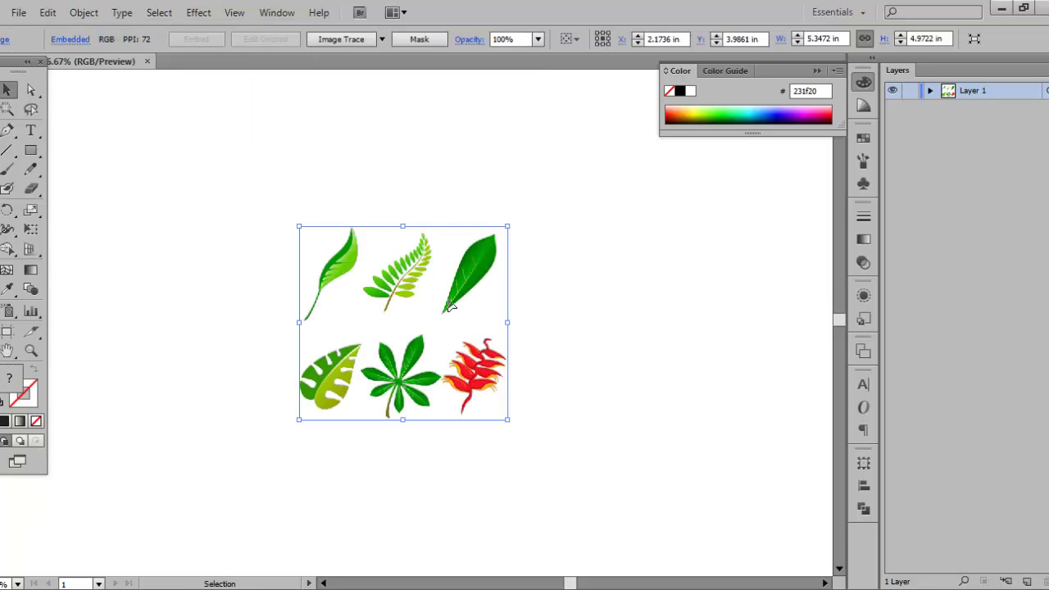
{"action": "left_click", "coordinate": [557, 293]}
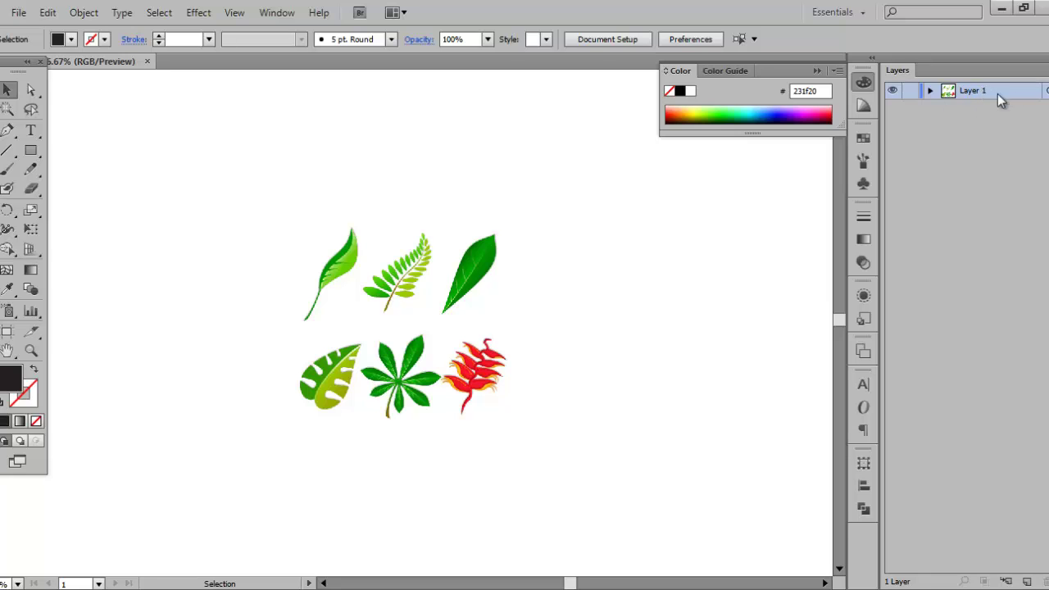
Convert Layer 1 into a template layer and add a new layer above it
{"action": "left_click", "coordinate": [1042, 69]}
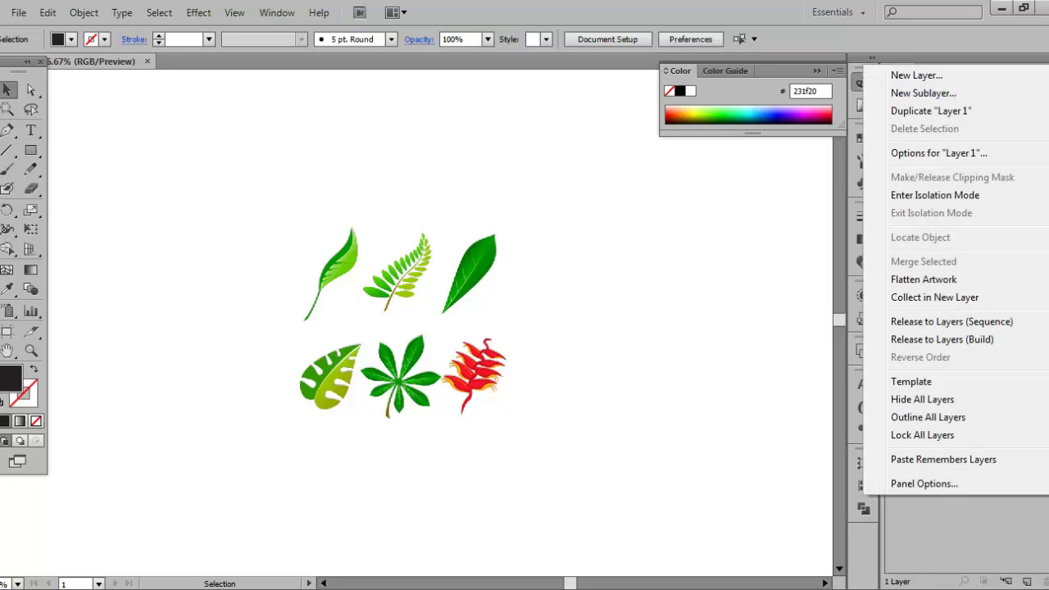
{"action": "left_click", "coordinate": [924, 383]}
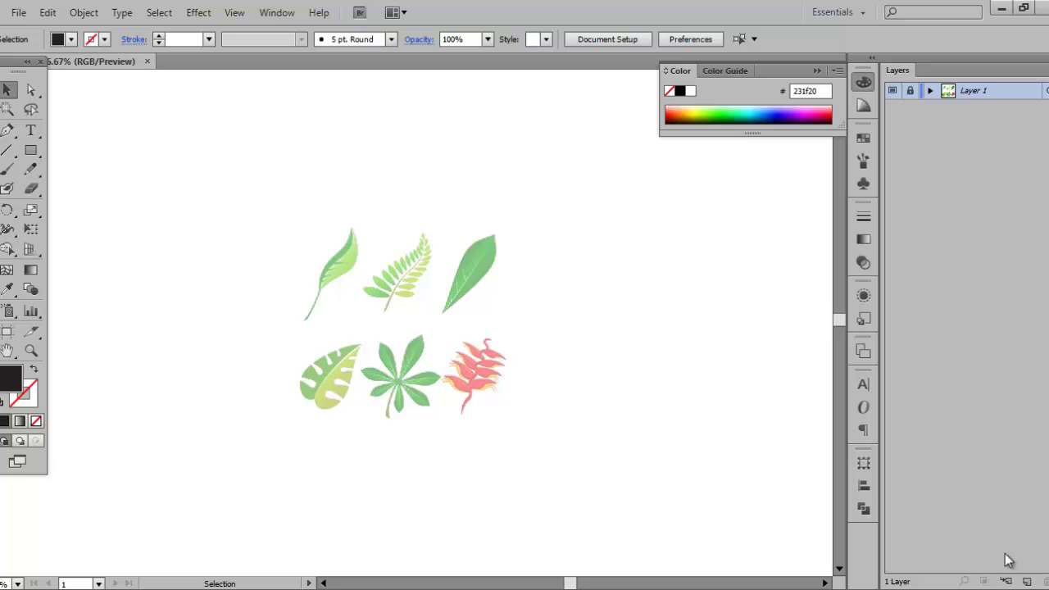
{"action": "left_click", "coordinate": [1027, 581]}
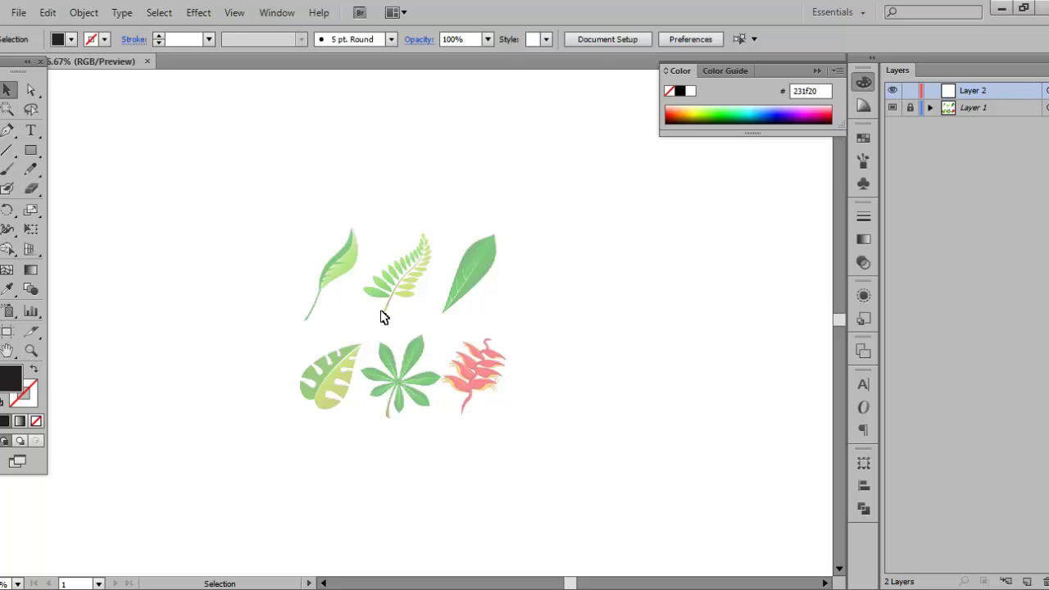
Examine the two-toned leaf with cutouts in the template image up close
{"action": "key", "text": "a"}
{"action": "key", "text": "ctrl+plus"}
{"action": "key", "text": "ctrl+plus"}
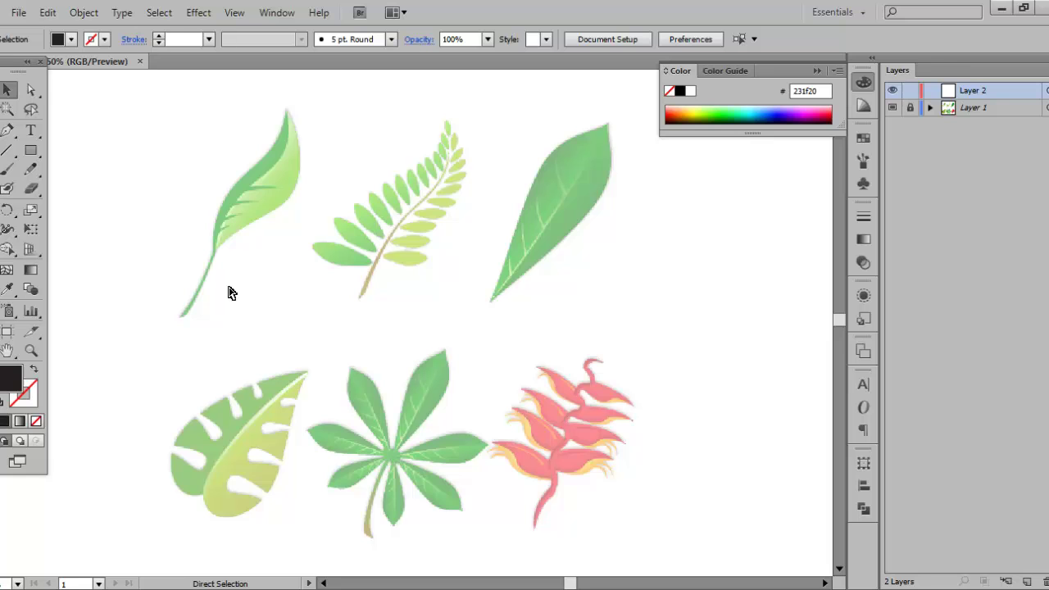
{"action": "key", "text": "ctrl+equal"}
{"action": "key", "text": "ctrl+equal"}
{"action": "key", "text": "ctrl+equal"}
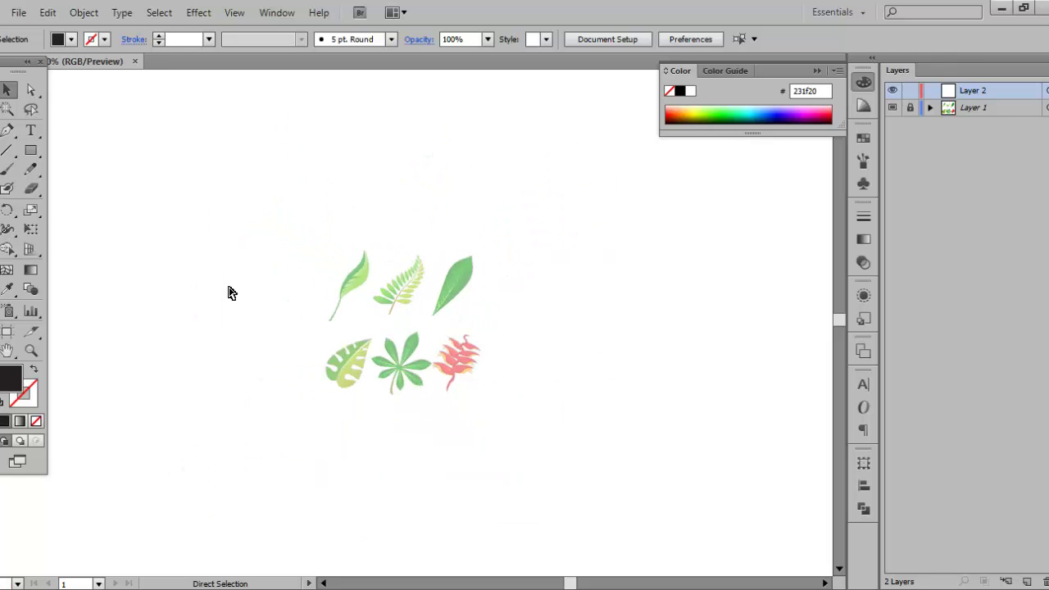
{"action": "key", "text": "ctrl+1"}
{"action": "left_click_drag", "start_coordinate": [235, 300], "coordinate": [445, 188]}
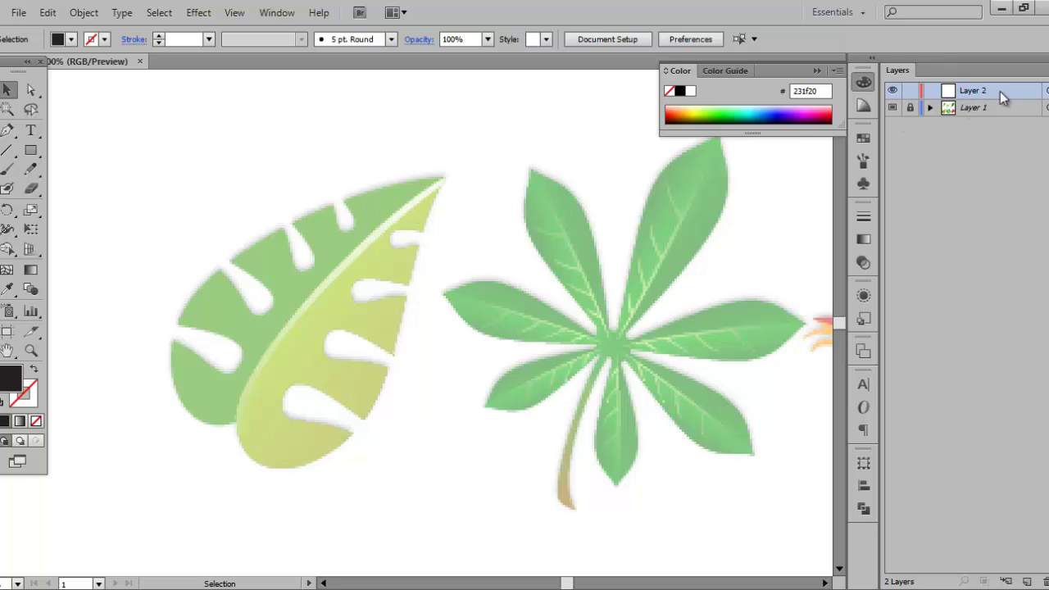
{"action": "mouse_move", "coordinate": [205, 178]}
{"action": "left_mouse_down"}
{"action": "mouse_move", "coordinate": [209, 204]}
{"action": "mouse_move", "coordinate": [187, 159]}
{"action": "mouse_move", "coordinate": [202, 164]}
{"action": "left_mouse_up"}
{"action": "key", "text": "ctrl+plus"}
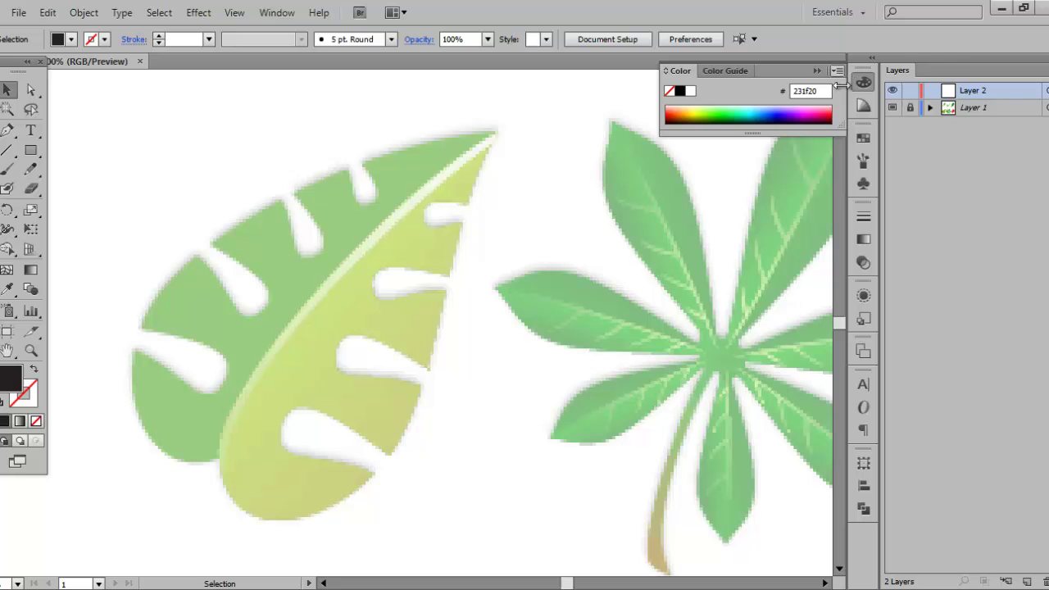
Draw a closed, rounded black practice shape above and left of the two-toned leaf with the Pen tool
{"action": "left_click", "coordinate": [6, 129]}
{"action": "left_click_drag", "start_coordinate": [245, 161], "coordinate": [275, 176]}
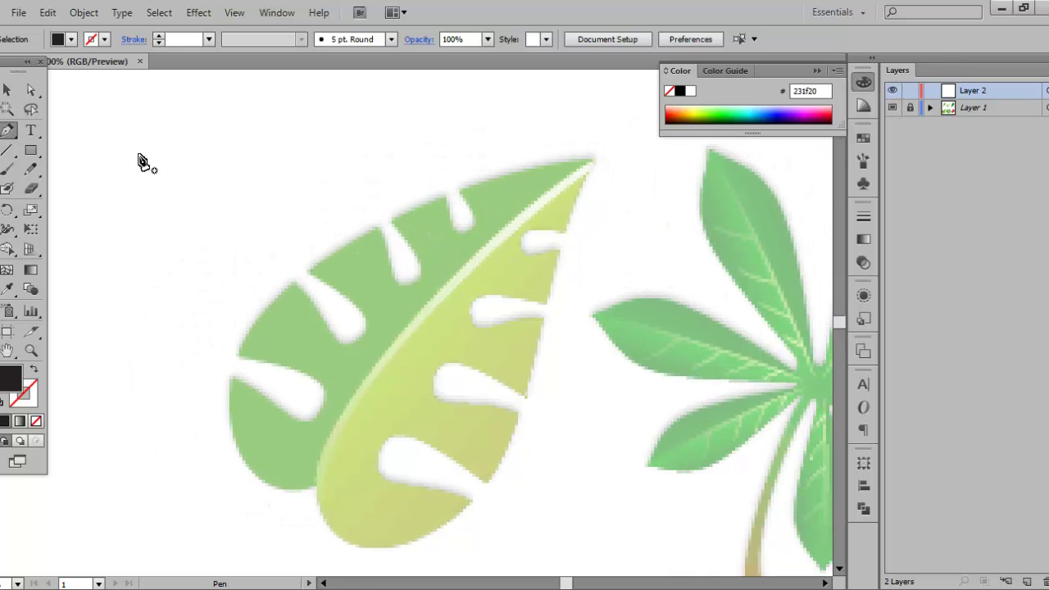
{"action": "left_click", "coordinate": [143, 148]}
{"action": "left_click_drag", "start_coordinate": [242, 124], "coordinate": [277, 135]}
{"action": "left_click_drag", "start_coordinate": [317, 199], "coordinate": [318, 205]}
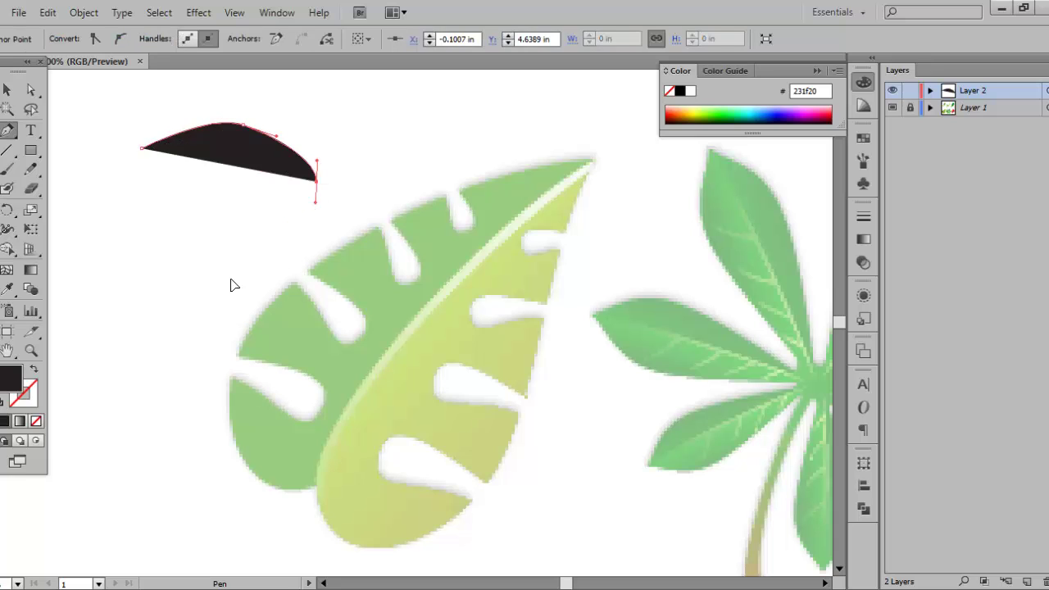
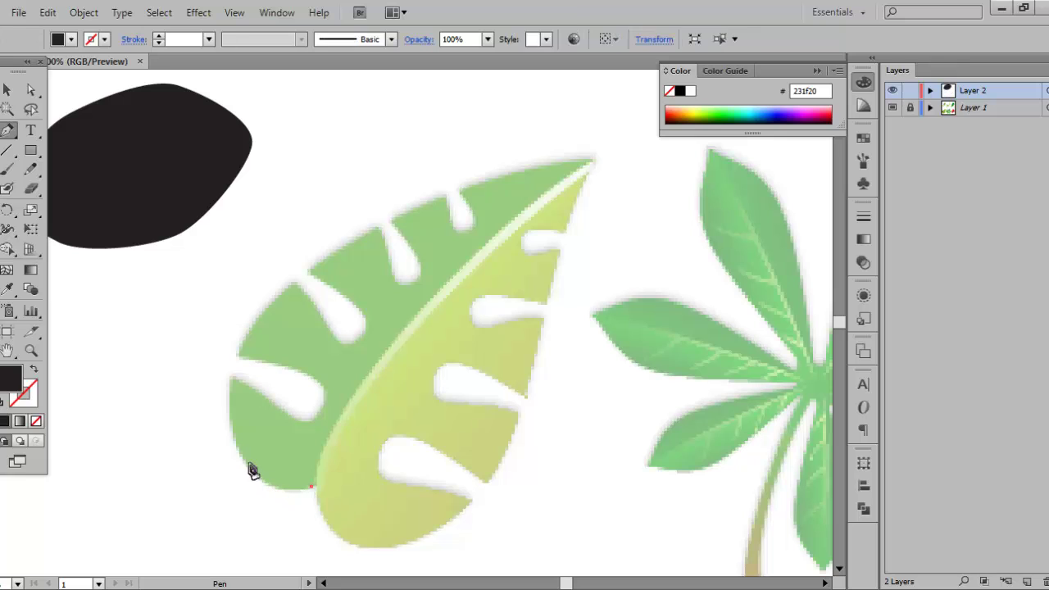
Trace the outer edge of the leaf's dark green half from its base to the tip with the Pen tool, ignoring the cutouts
{"action": "left_click_drag", "start_coordinate": [248, 463], "coordinate": [222, 424]}
{"action": "left_click_drag", "start_coordinate": [264, 312], "coordinate": [310, 266]}
{"action": "left_click_drag", "start_coordinate": [450, 192], "coordinate": [593, 163]}
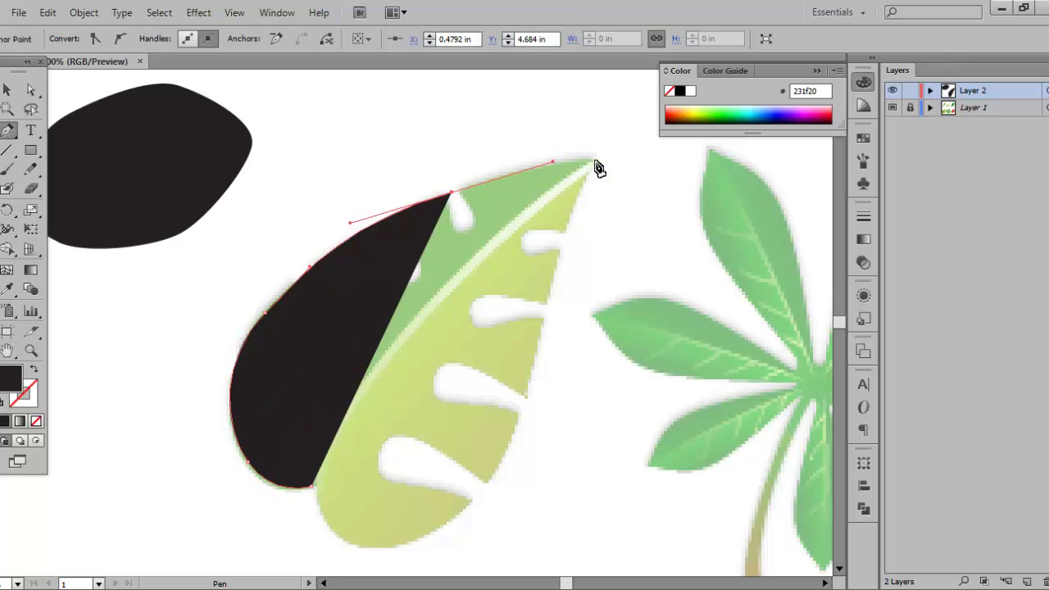
{"action": "left_click", "coordinate": [594, 161]}
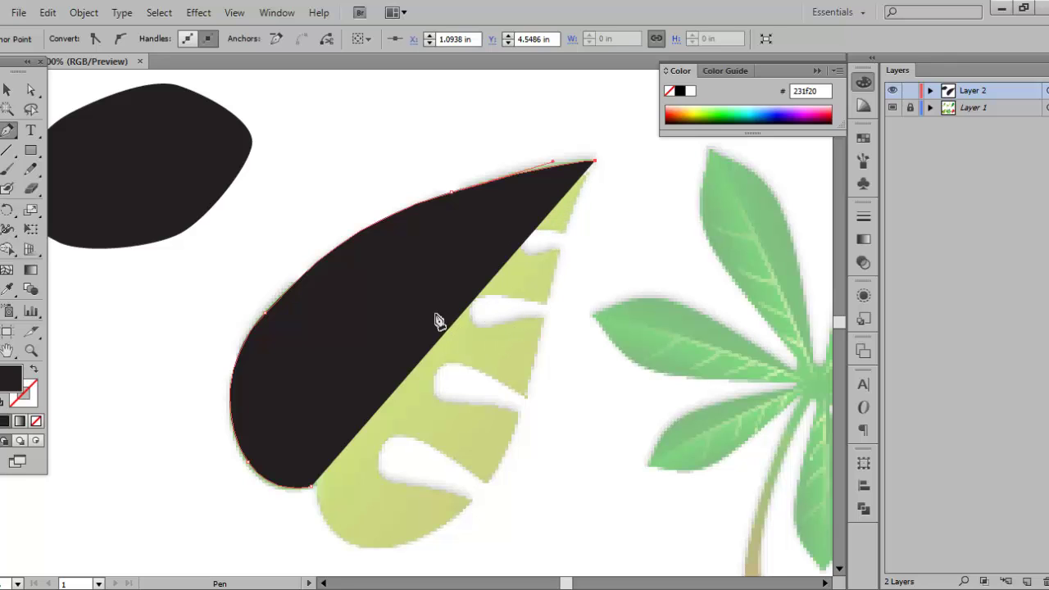
Swap the traced path's fill and stroke and swap them back, and delete the path
{"action": "key", "text": "shift+x"}
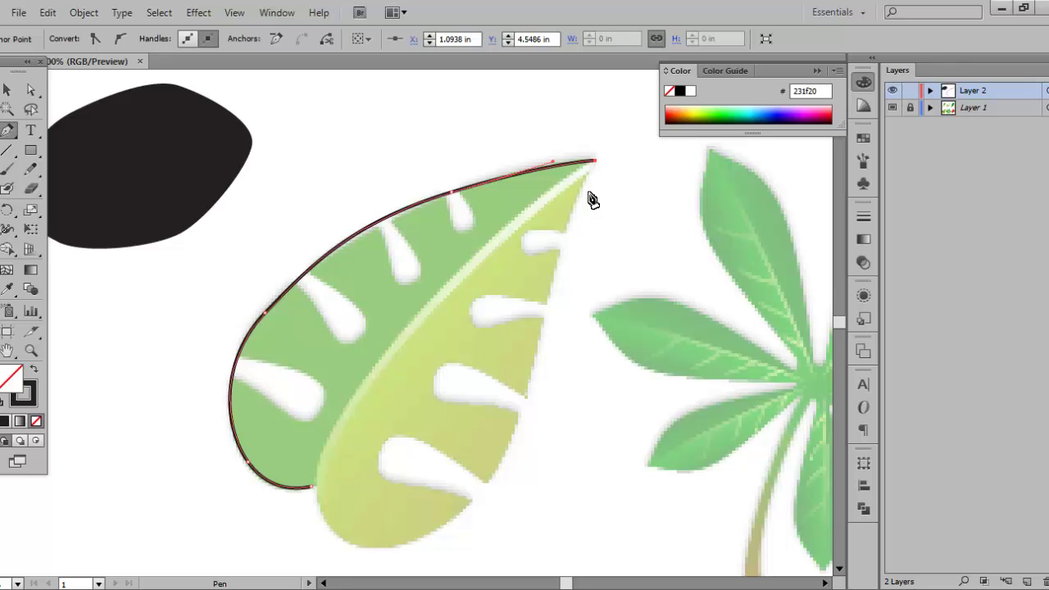
{"action": "key", "text": "shift+x"}
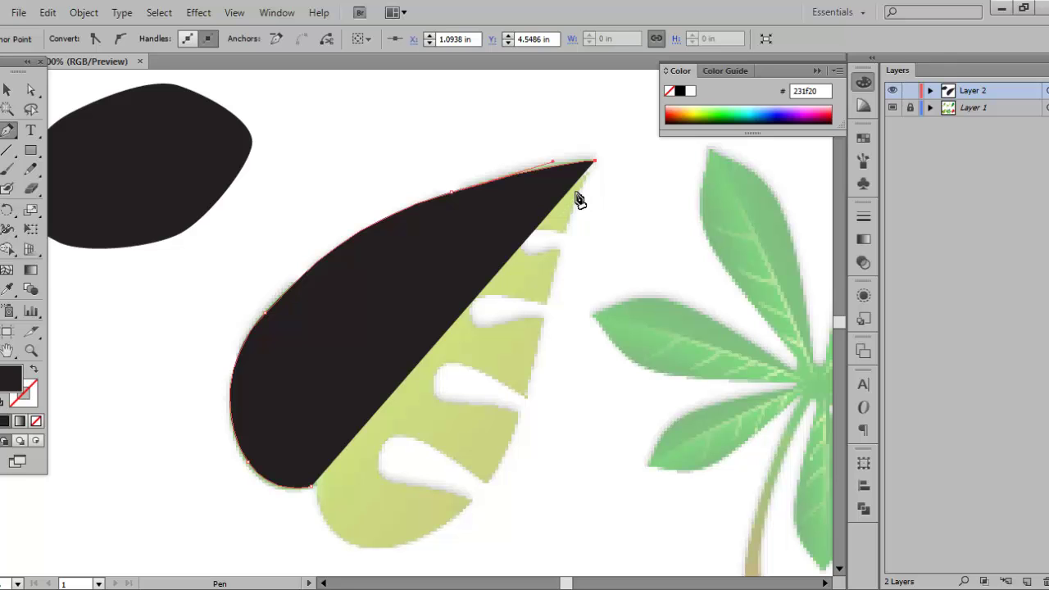
{"action": "key", "text": "Escape"}
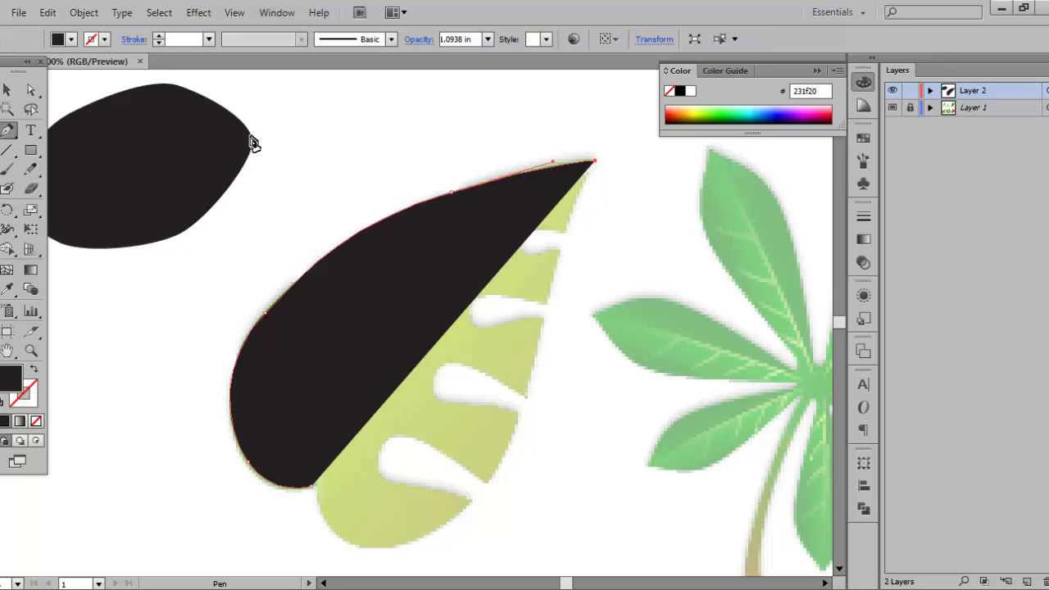
{"action": "key", "text": "Delete"}
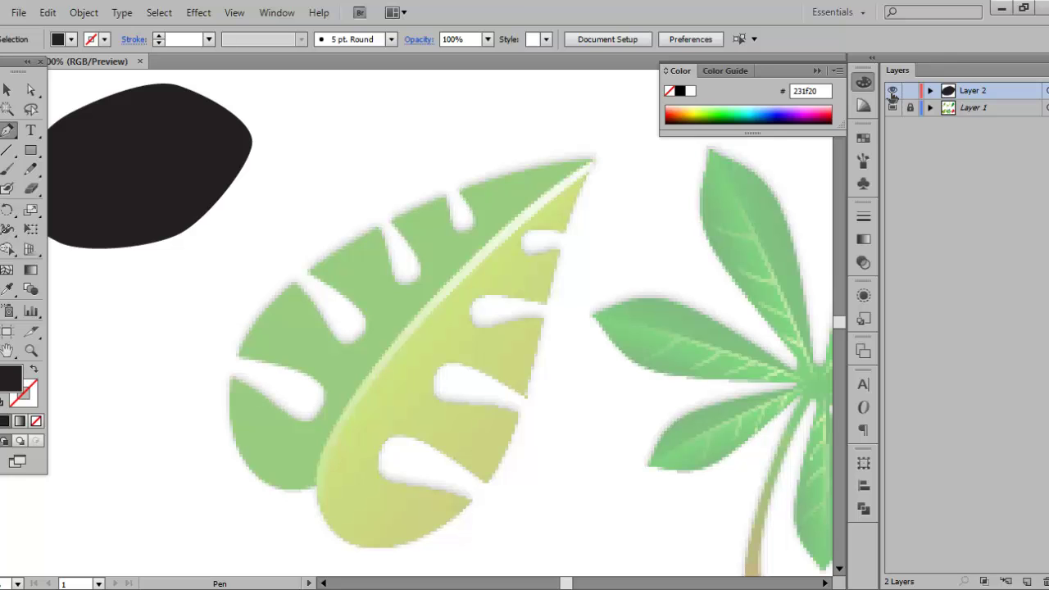
Switch Layer 2 to outline view and return it to preview
{"action": "scroll", "coordinate": [445, 178], "scroll_direction": "up", "scroll_amount": 2}
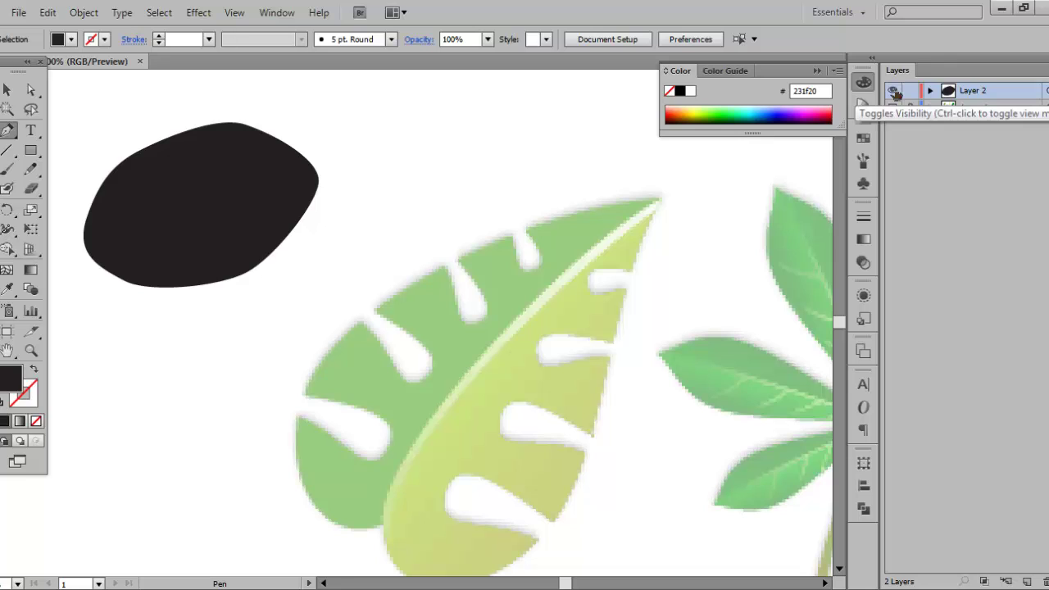
{"action": "left_click", "coordinate": [892, 91], "text": "ctrl"}
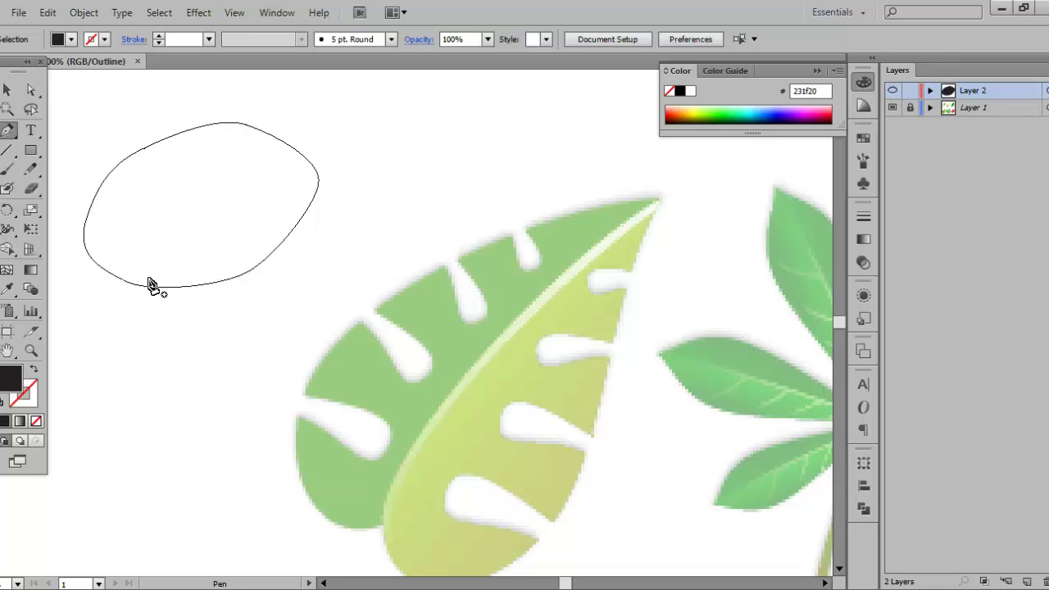
{"action": "left_click", "coordinate": [893, 91], "text": "ctrl"}
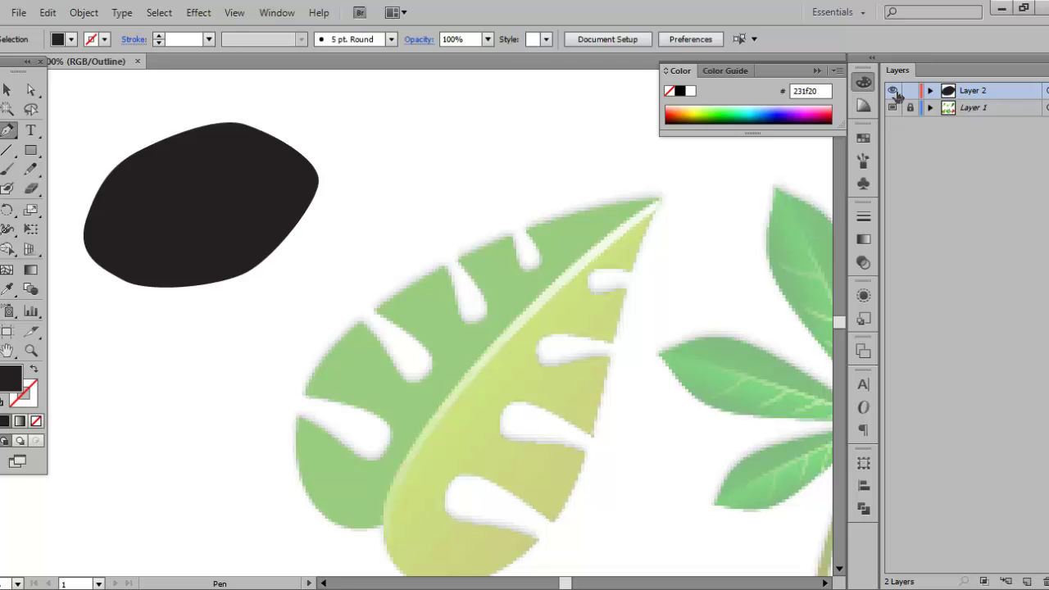
Select the rounded black practice shape and delete it
{"action": "left_click", "coordinate": [7, 89]}
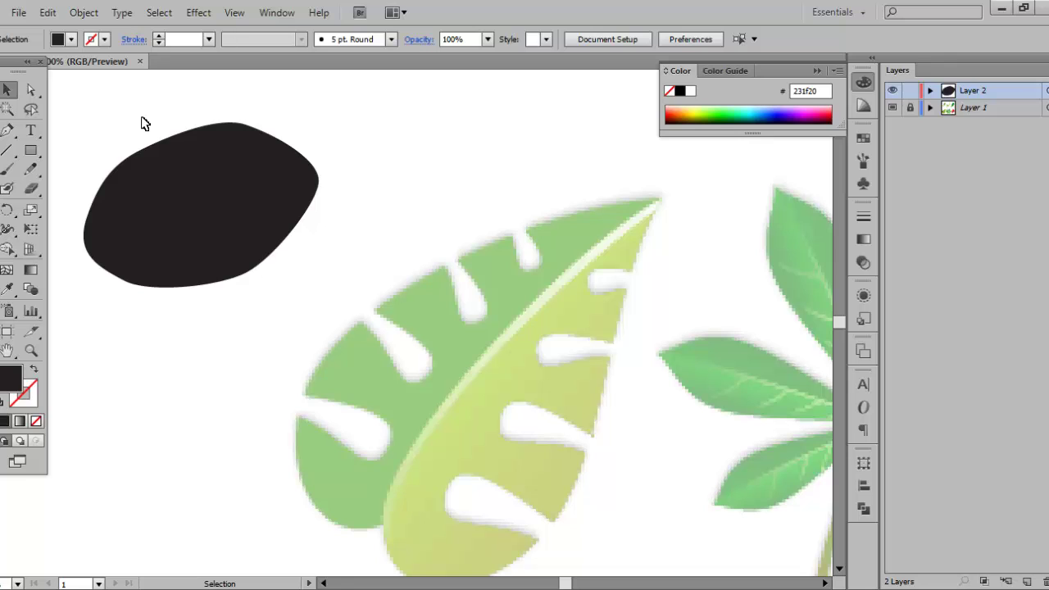
{"action": "left_click", "coordinate": [227, 202]}
{"action": "key", "text": "Delete"}
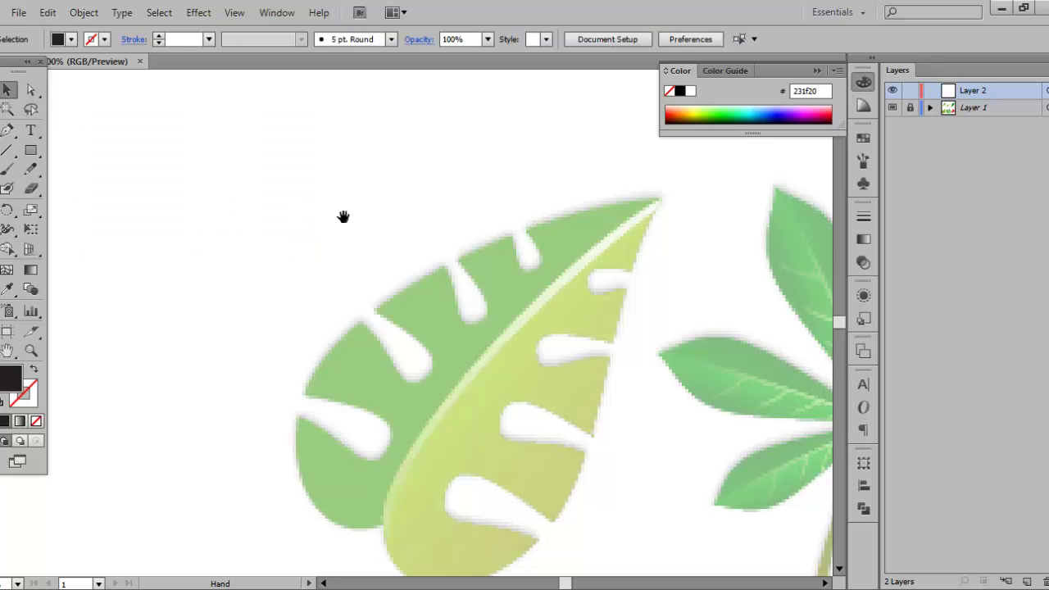
Set Layer 2 to outline view and start a Pen path at the base of the leaf's dark green half
{"action": "left_click_drag", "start_coordinate": [344, 216], "coordinate": [276, 173]}
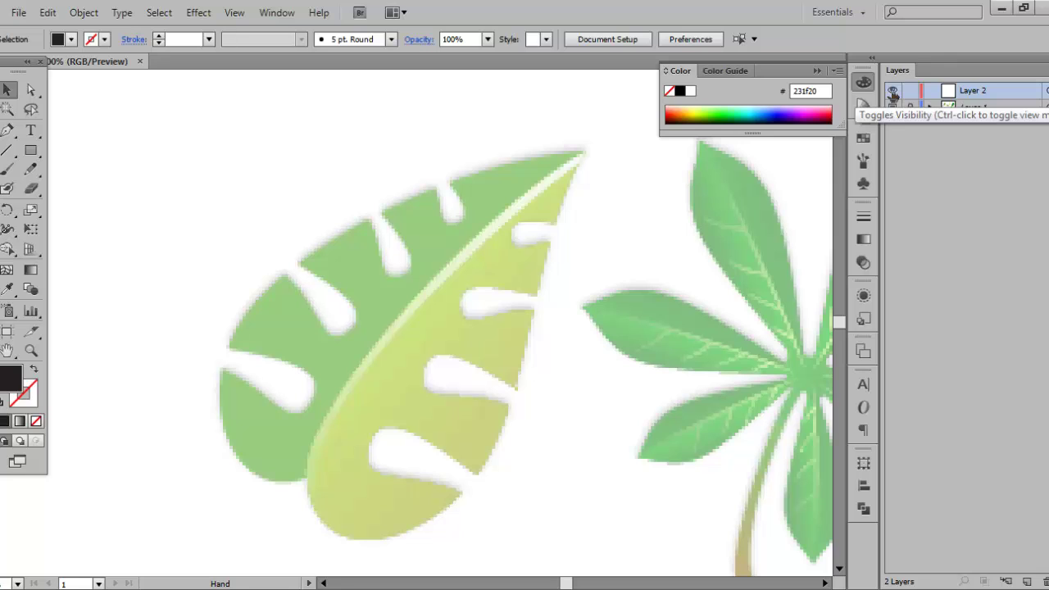
{"action": "left_click", "coordinate": [893, 92], "text": "ctrl"}
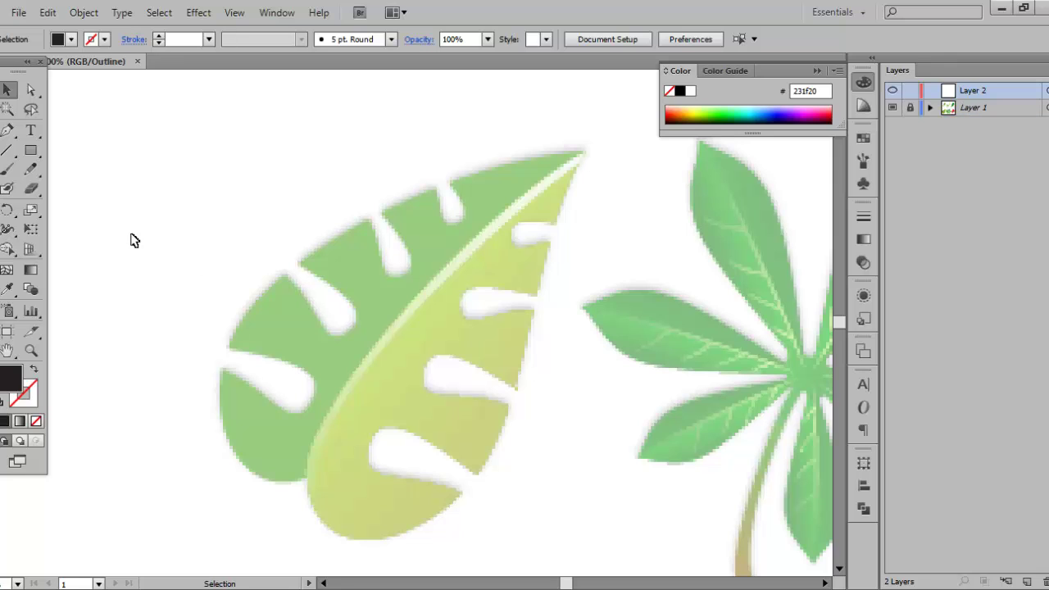
{"action": "left_click", "coordinate": [7, 131]}
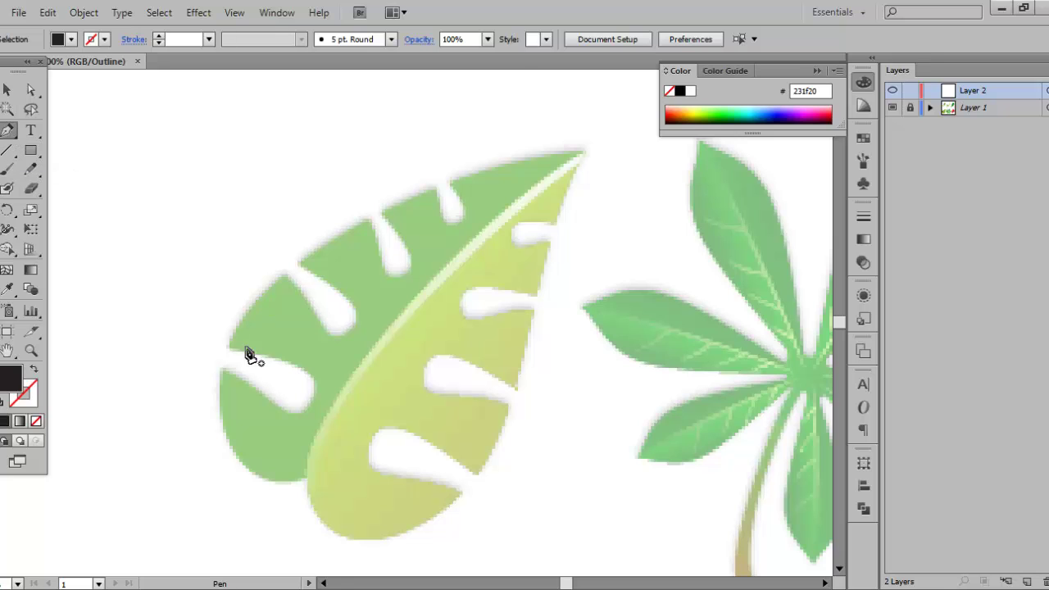
{"action": "left_click", "coordinate": [306, 477]}
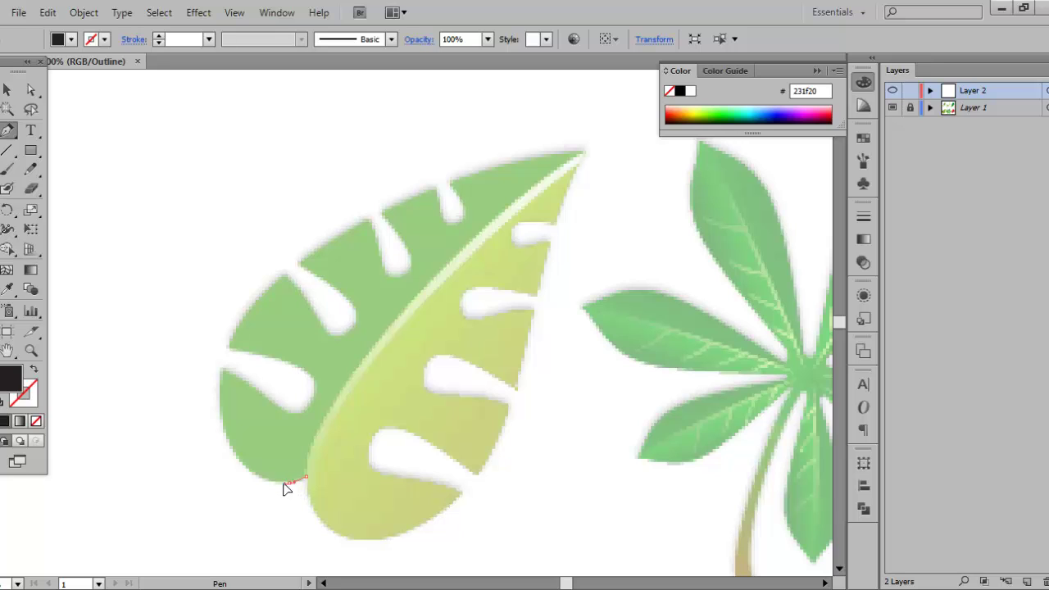
Try tracing the leaf's lower outer edge with many closely spaced anchors, and undo back to the starting anchor
{"action": "left_click_drag", "start_coordinate": [276, 484], "coordinate": [224, 410]}
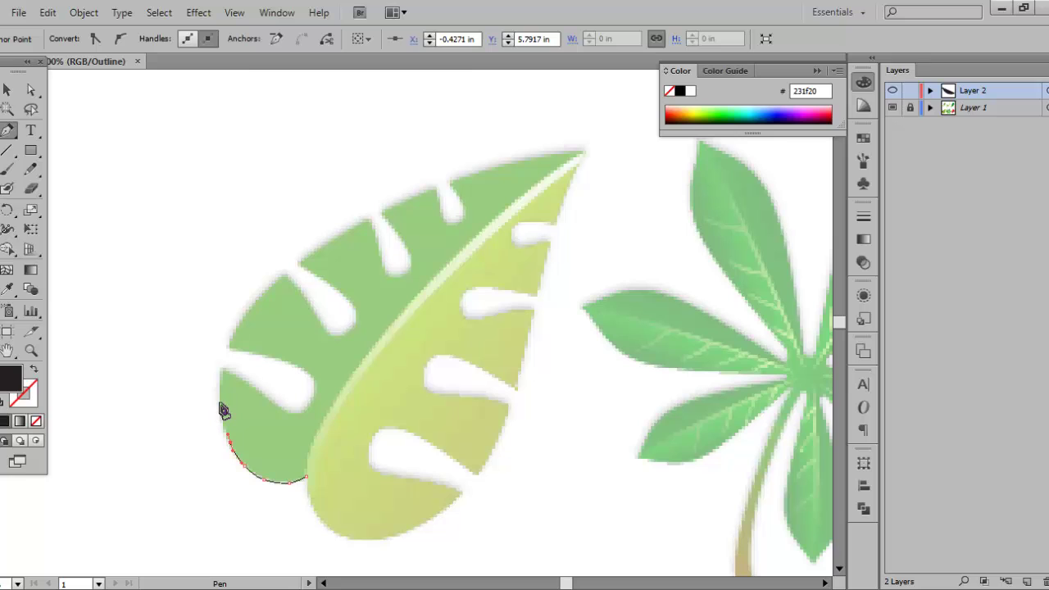
{"action": "key", "text": "ctrl"}
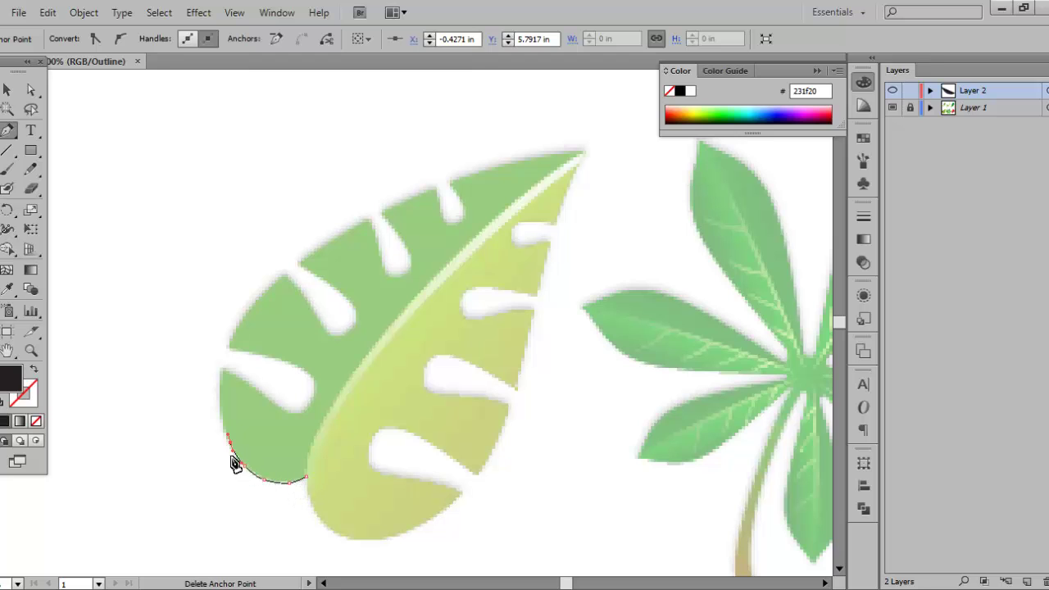
{"action": "key", "text": "ctrl+z"}
{"action": "key", "text": "ctrl+z"}
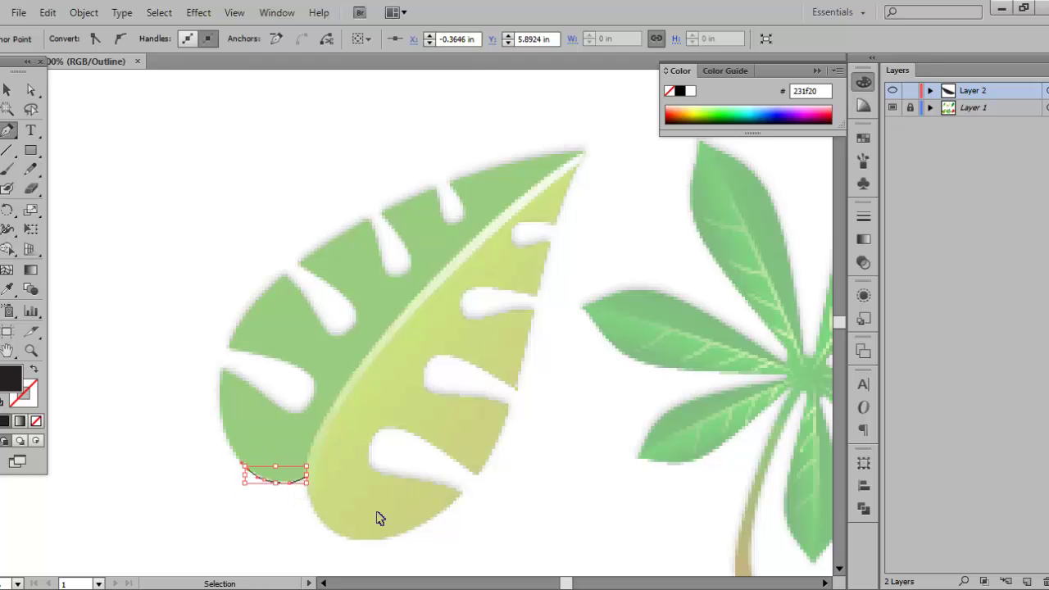
{"action": "key", "text": "ctrl+z"}
{"action": "key", "text": "ctrl+z"}
{"action": "key", "text": "ctrl+z"}
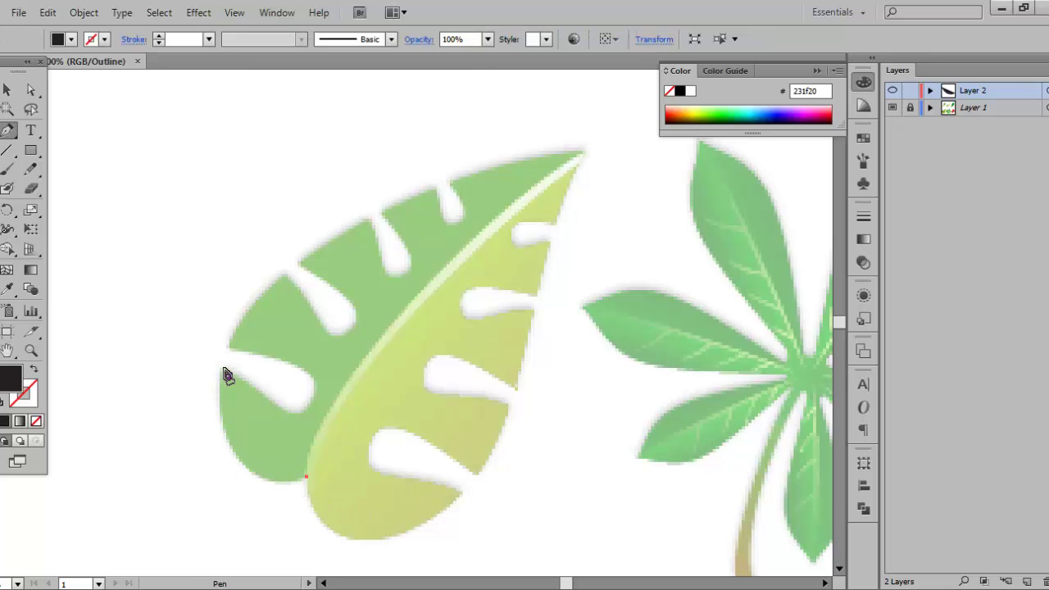
Trace the dark green half's lower outer edge as one long curve up to the lowest notch, and undo the misdirected segment after it
{"action": "left_click_drag", "start_coordinate": [223, 369], "coordinate": [234, 226]}
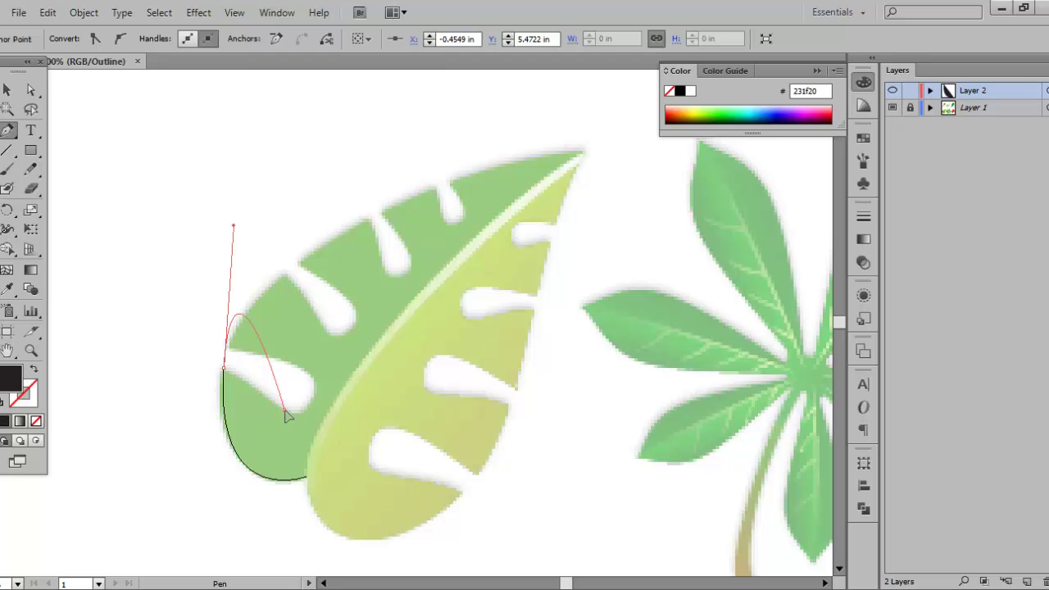
{"action": "left_click_drag", "start_coordinate": [286, 409], "coordinate": [311, 422]}
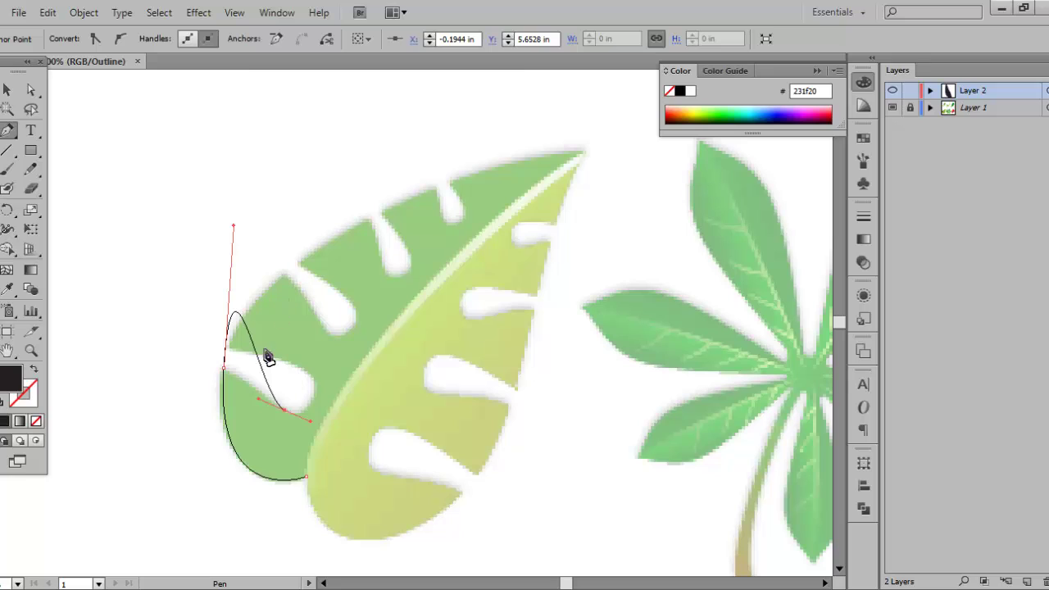
{"action": "key", "text": "ctrl+z"}
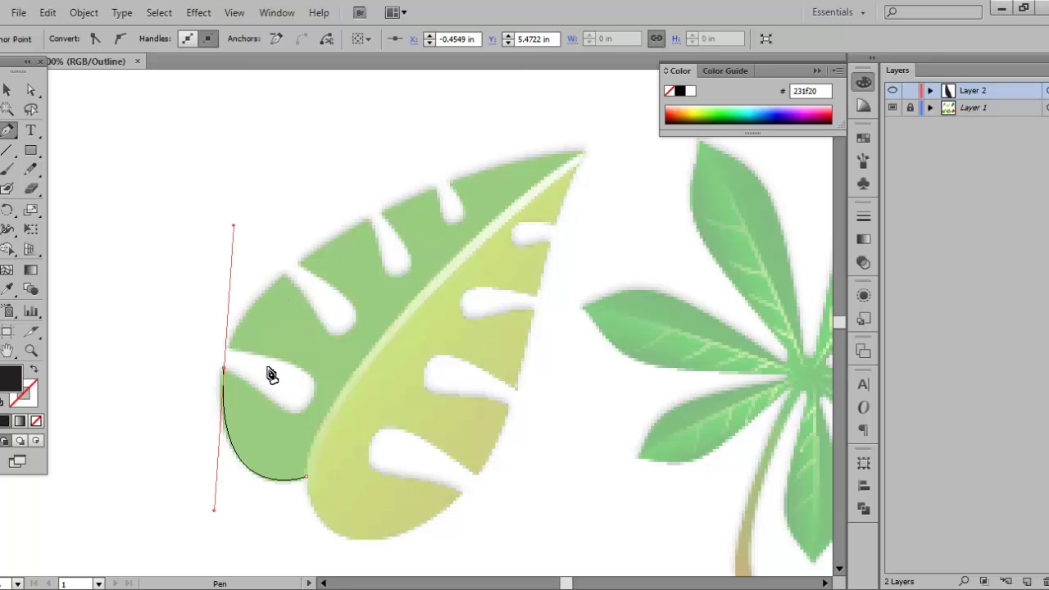
Remove the anchor's outgoing handle and trace around the dark half's lowest notch to its upper corner
{"action": "left_click", "coordinate": [224, 369]}
{"action": "left_click_drag", "start_coordinate": [271, 402], "coordinate": [277, 412]}
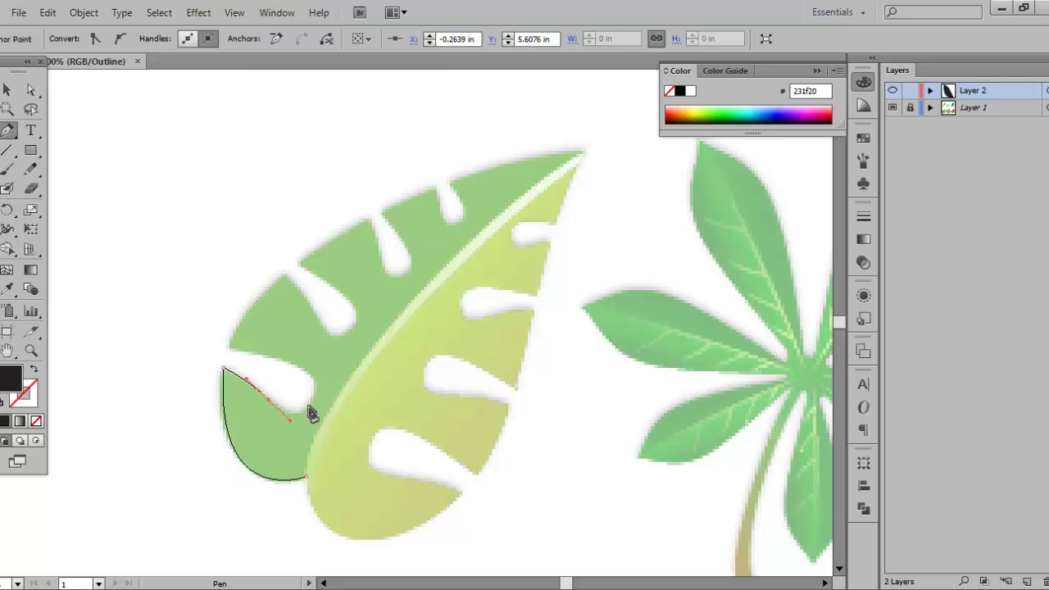
{"action": "left_click_drag", "start_coordinate": [290, 419], "coordinate": [317, 394]}
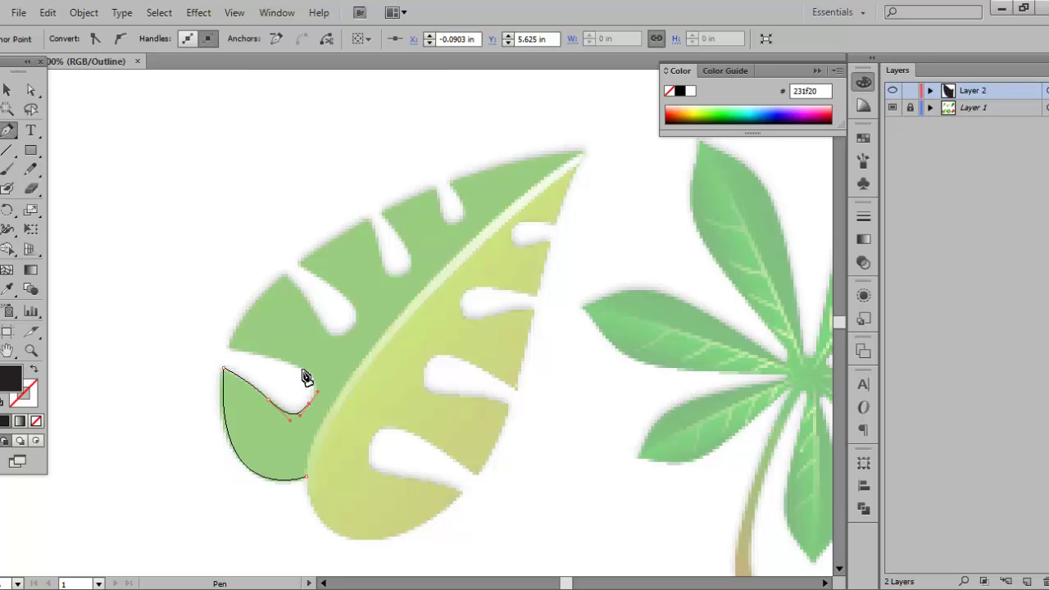
{"action": "left_click_drag", "start_coordinate": [283, 361], "coordinate": [227, 350]}
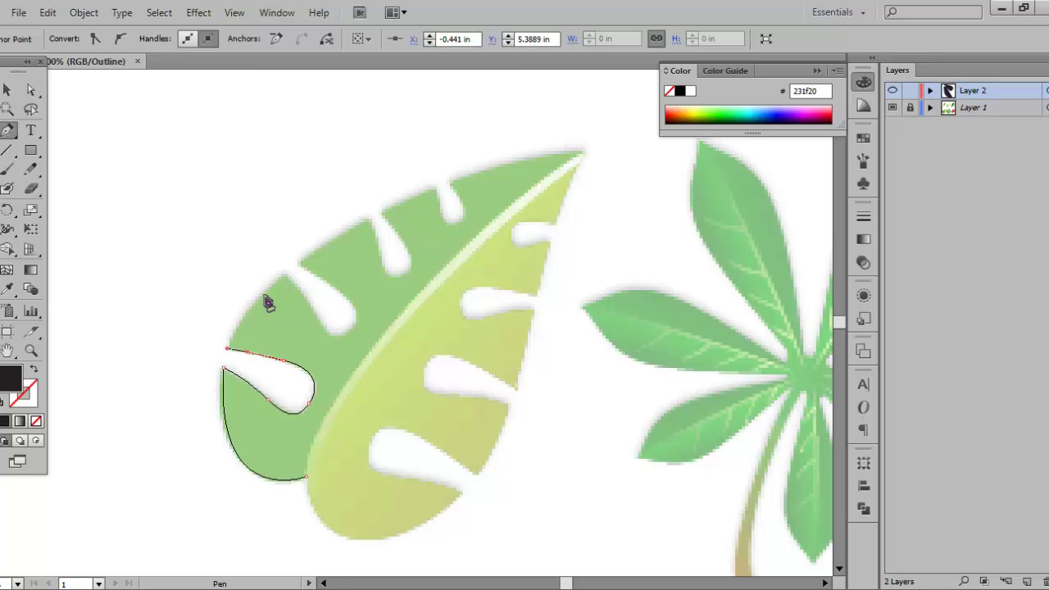
Continue the path along the dark half's outer edge and around its second notch, with corner anchors at the notch opening
{"action": "left_click_drag", "start_coordinate": [284, 273], "coordinate": [330, 234]}
{"action": "left_click", "coordinate": [284, 274]}
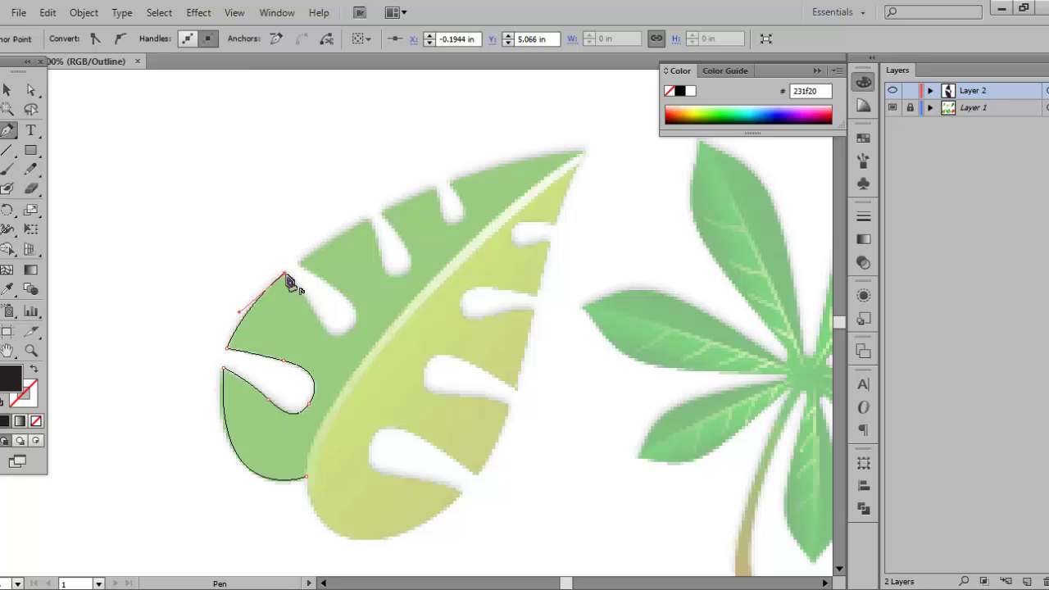
{"action": "left_click", "coordinate": [329, 336]}
{"action": "left_click_drag", "start_coordinate": [341, 338], "coordinate": [297, 265]}
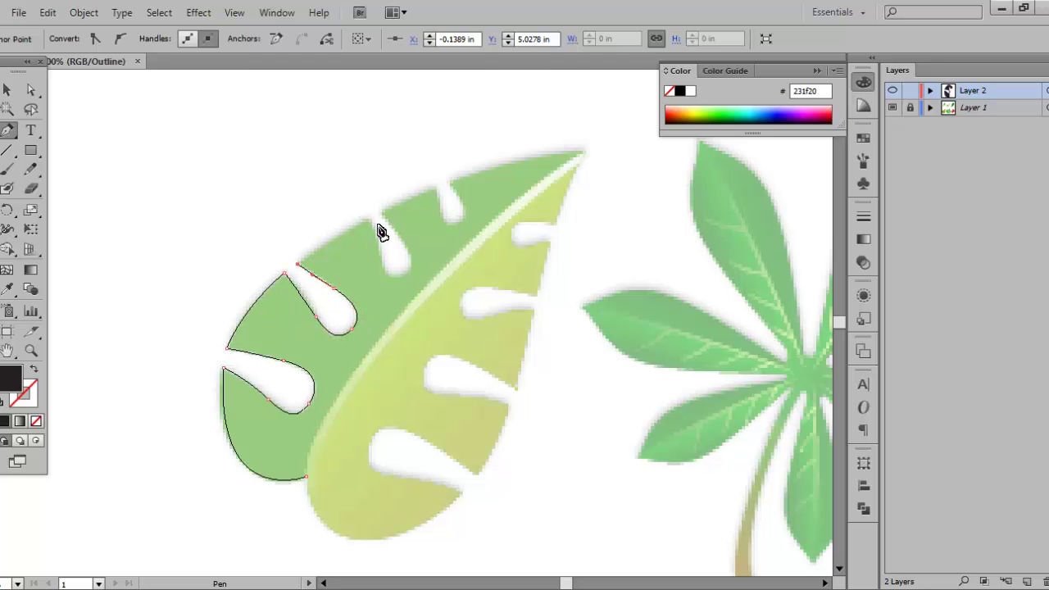
Trace the dark half's outer edge onward around its third and fourth notches, keeping the notch openings as sharp corners
{"action": "left_click_drag", "start_coordinate": [367, 221], "coordinate": [430, 229]}
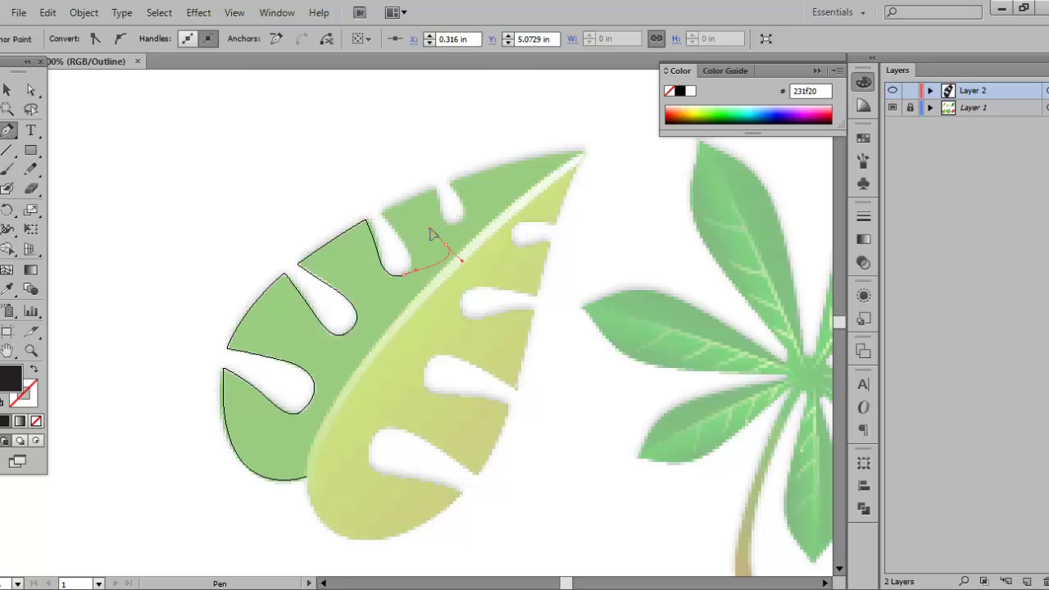
{"action": "left_click_drag", "start_coordinate": [431, 234], "coordinate": [451, 229]}
{"action": "left_click", "coordinate": [381, 220]}
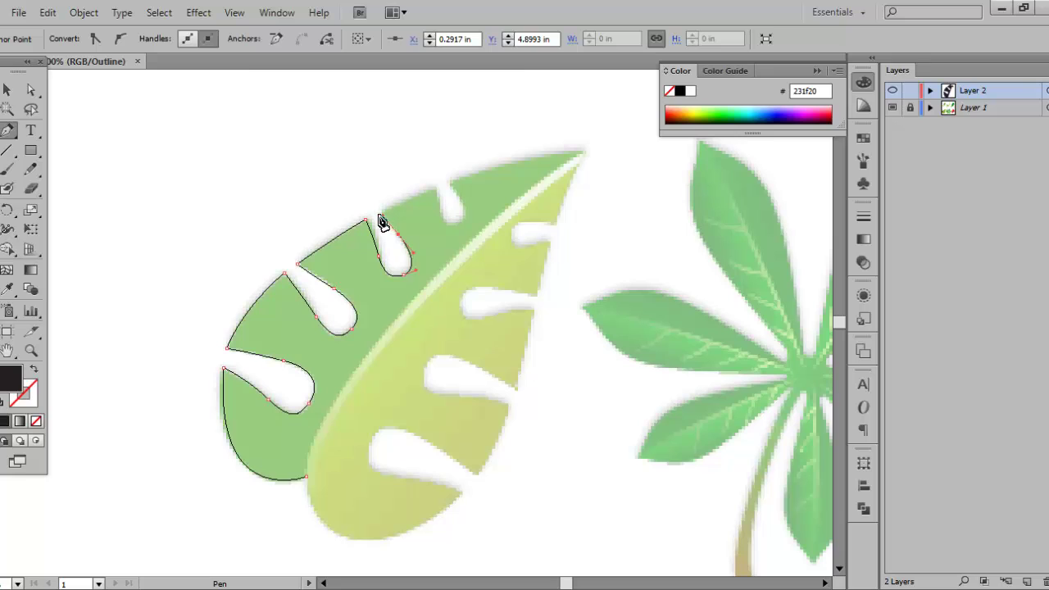
{"action": "left_click", "coordinate": [382, 219]}
{"action": "left_click_drag", "start_coordinate": [435, 188], "coordinate": [459, 182]}
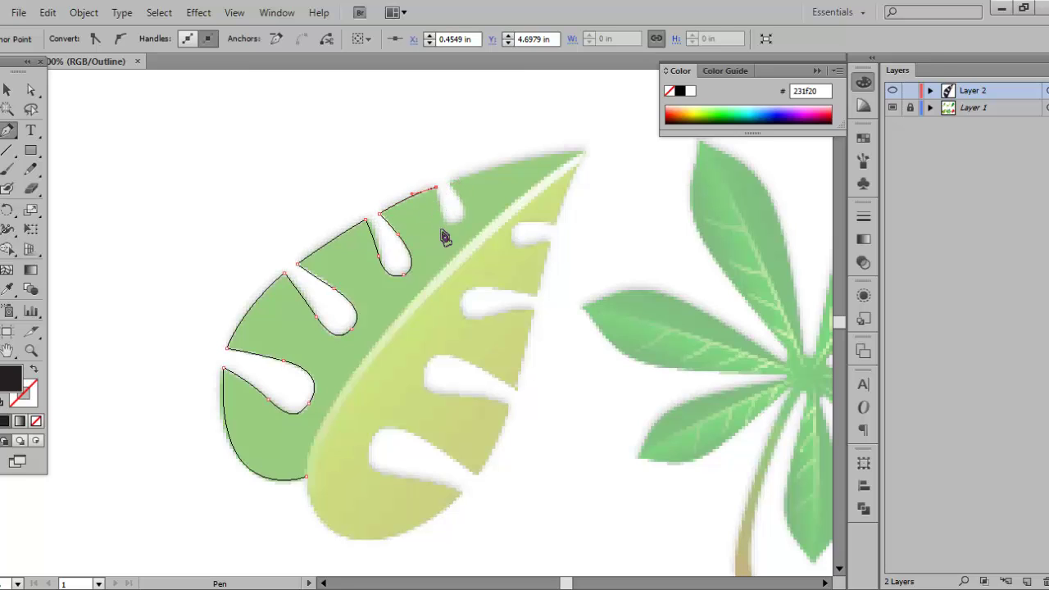
{"action": "left_click_drag", "start_coordinate": [452, 233], "coordinate": [452, 235]}
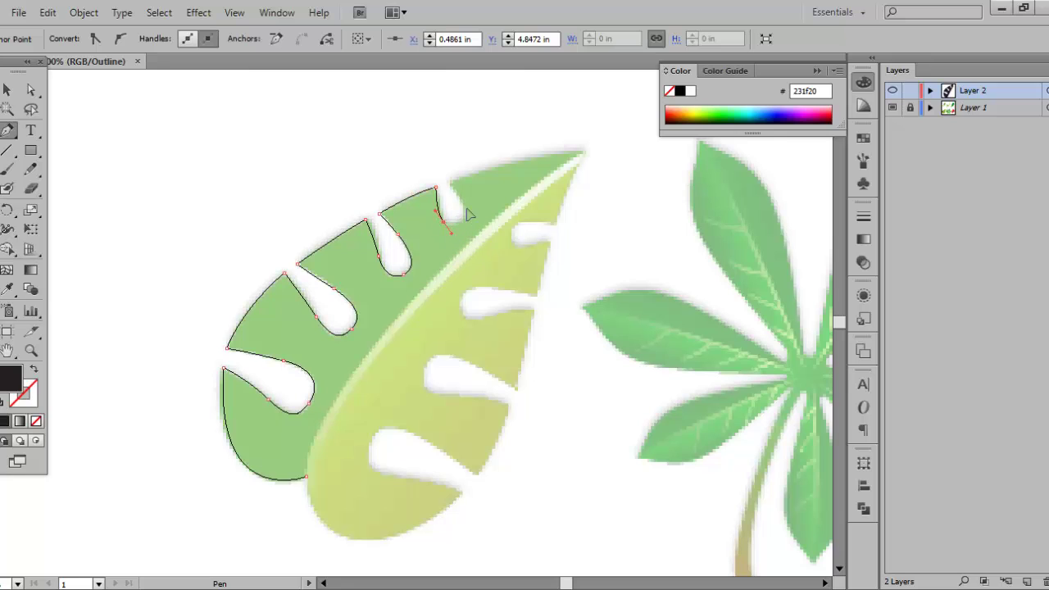
{"action": "left_click", "coordinate": [447, 181]}
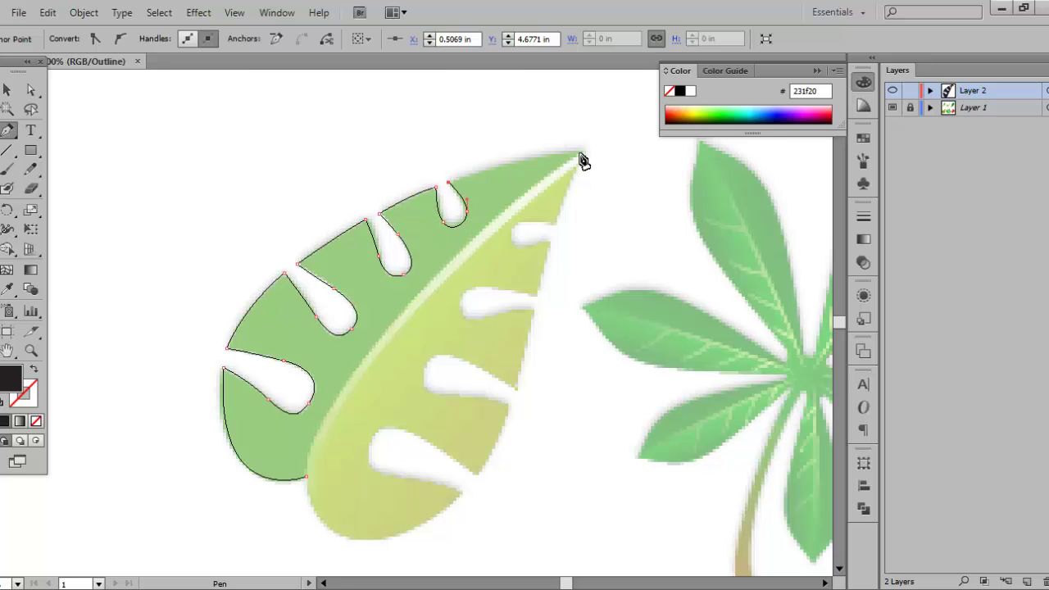
Extend the path to the leaf's tip as a sharp corner, and close it along the midrib at the starting anchor
{"action": "left_click", "coordinate": [581, 150]}
{"action": "left_click_drag", "start_coordinate": [587, 156], "coordinate": [631, 147]}
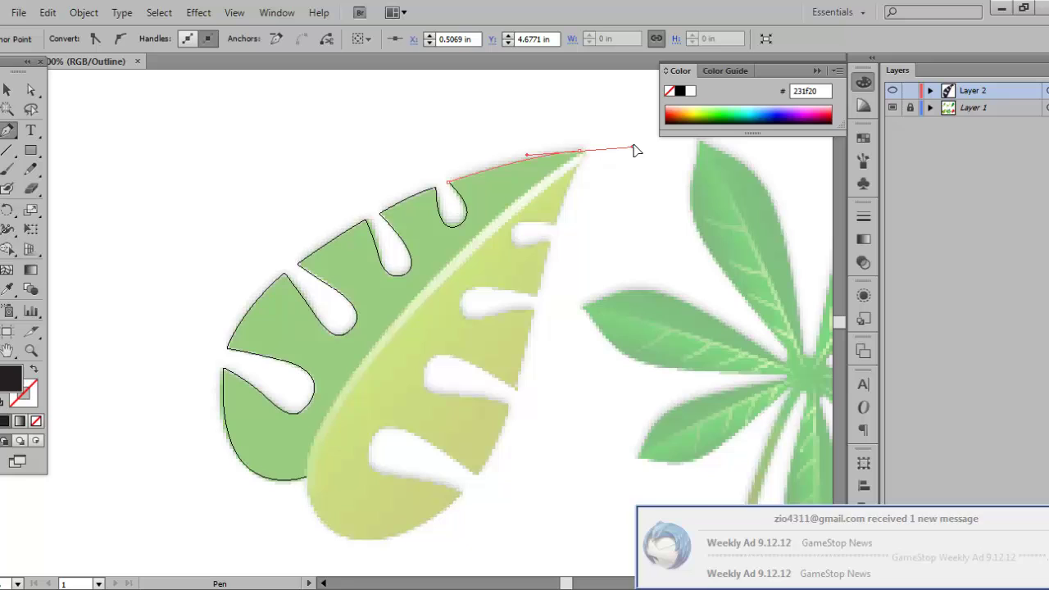
{"action": "left_click", "coordinate": [581, 152]}
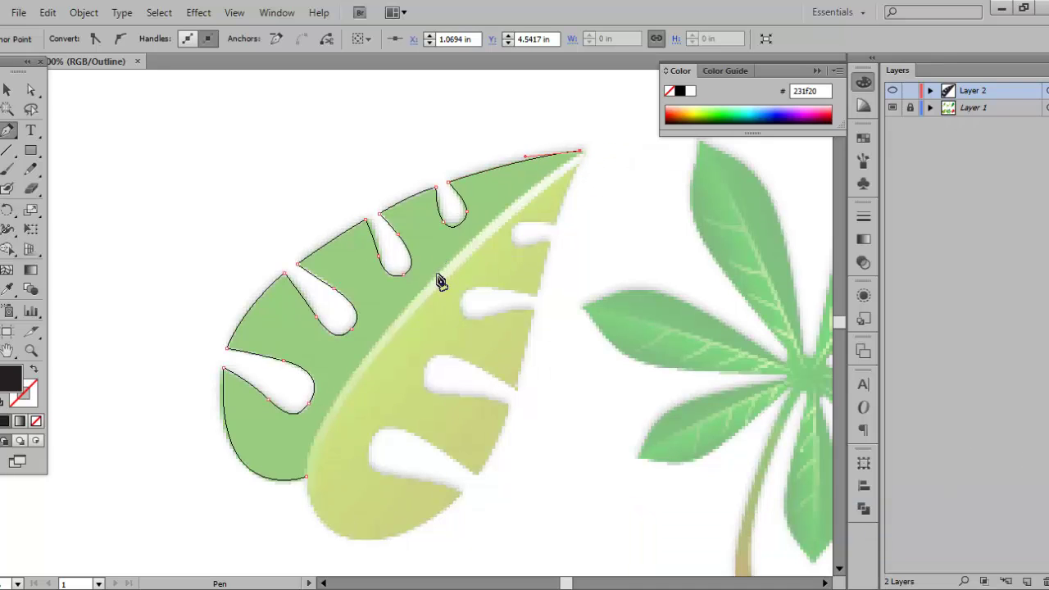
{"action": "left_click_drag", "start_coordinate": [438, 279], "coordinate": [384, 332]}
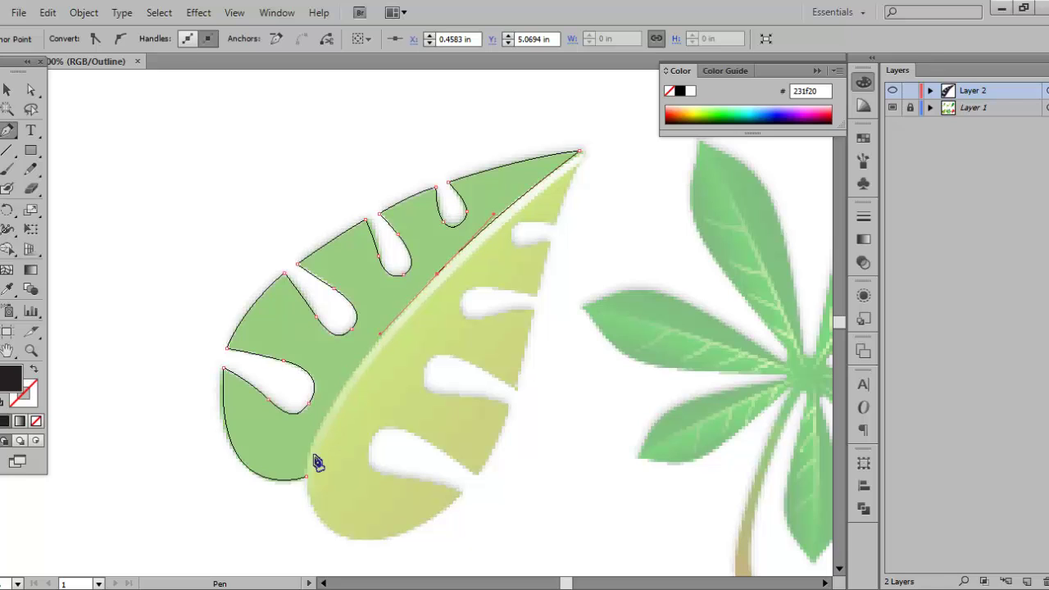
{"action": "left_click_drag", "start_coordinate": [307, 475], "coordinate": [318, 517]}
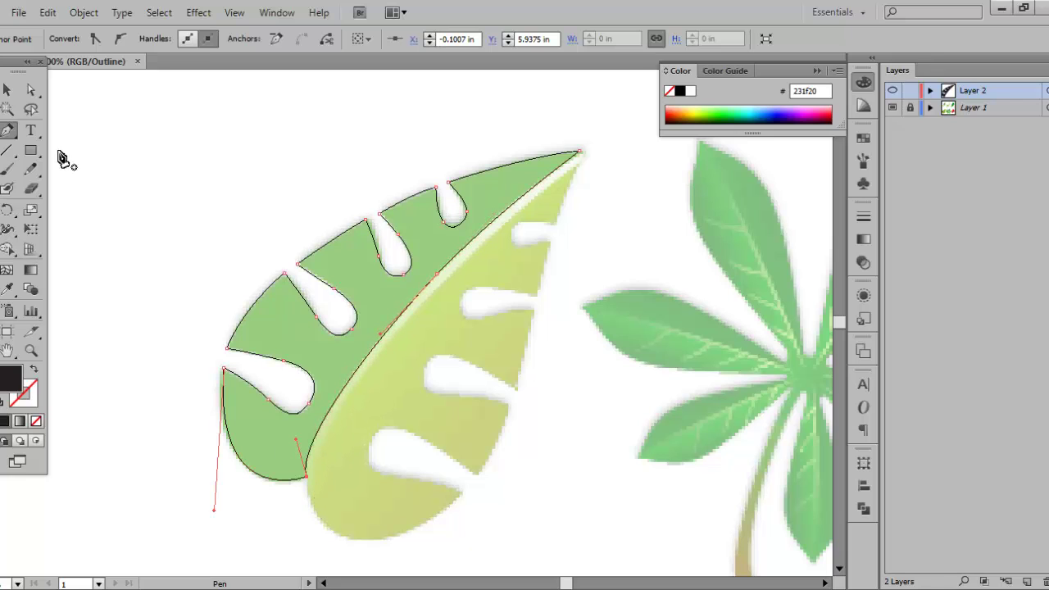
Deselect the path, return Layer 2 to preview and hide Layer 1 so only the traced shape shows
{"action": "left_click", "coordinate": [6, 109]}
{"action": "left_click", "coordinate": [7, 90]}
{"action": "left_click", "coordinate": [329, 154]}
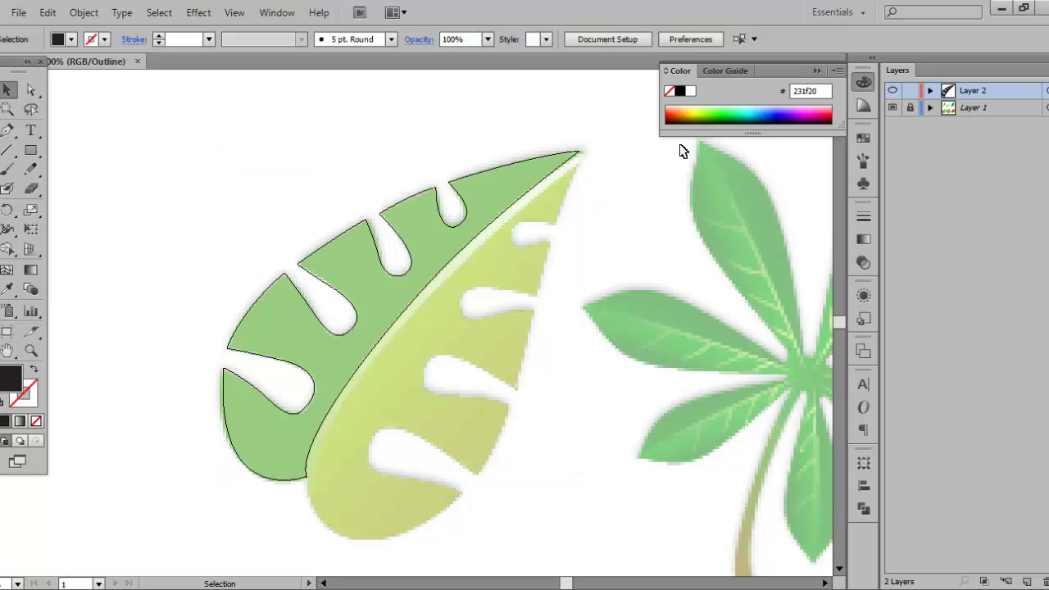
{"action": "left_click", "coordinate": [893, 92], "text": "ctrl"}
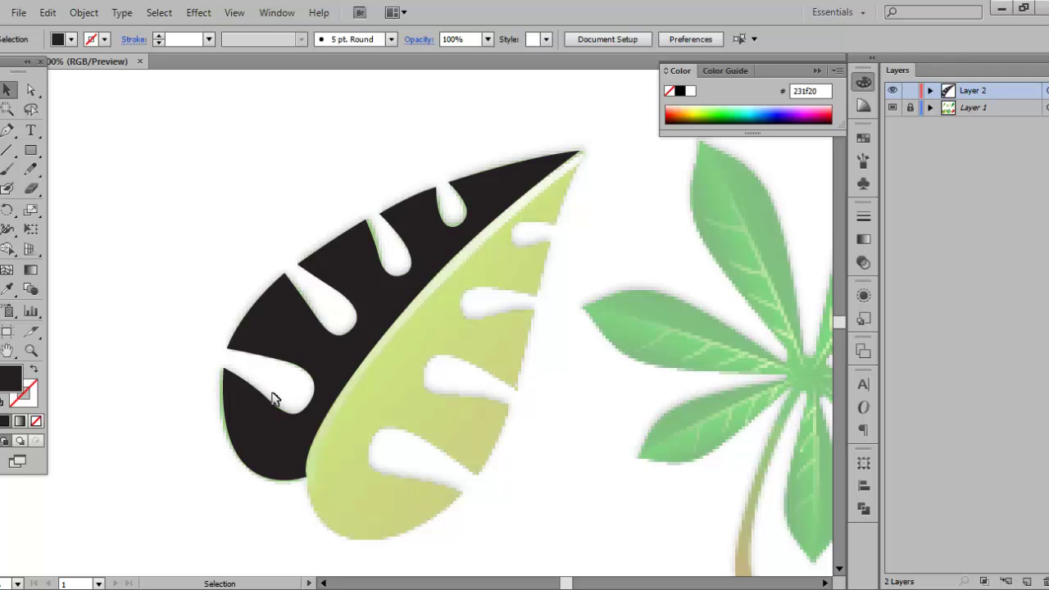
{"action": "left_click", "coordinate": [893, 109]}
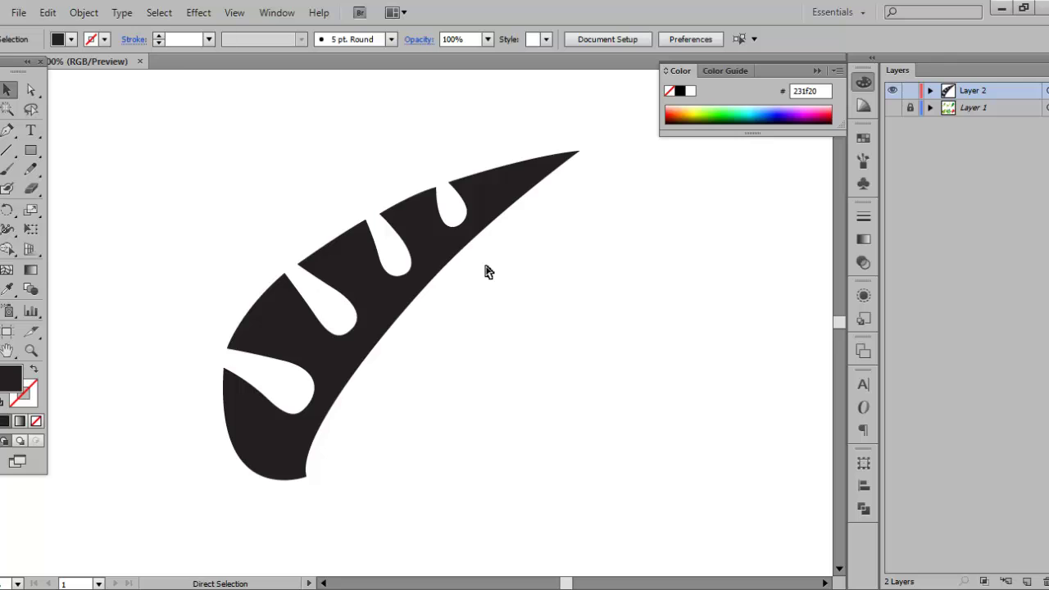
Examine the traced black half leaf up close and as a whole for smooth notch curves
{"action": "scroll", "coordinate": [487, 270], "scroll_direction": "up", "scroll_amount": 4}
{"action": "scroll", "coordinate": [479, 272], "scroll_direction": "right", "scroll_amount": 6}
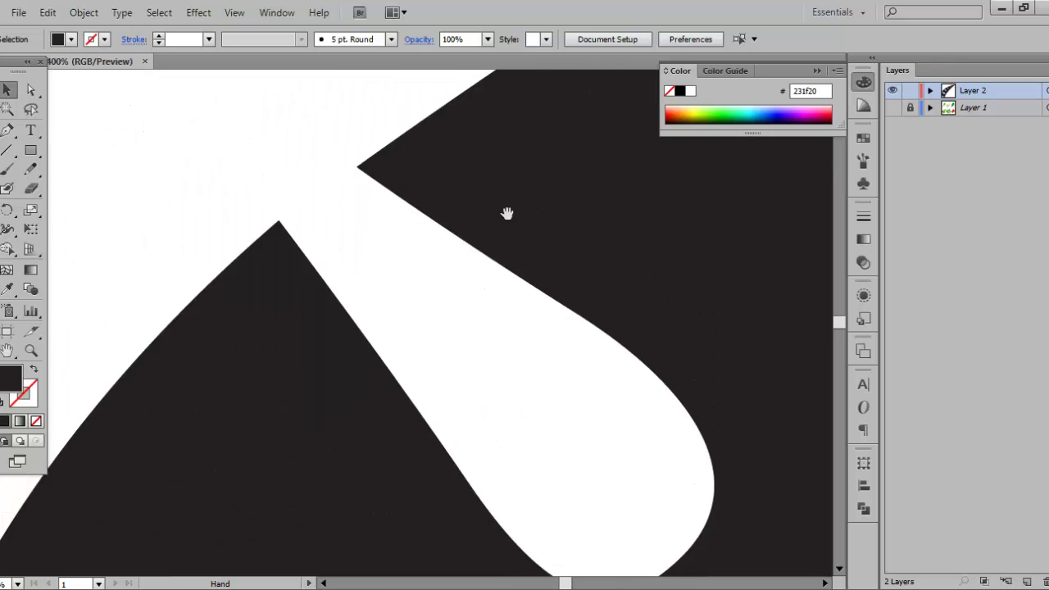
{"action": "scroll", "coordinate": [419, 228], "scroll_direction": "down", "scroll_amount": 3}
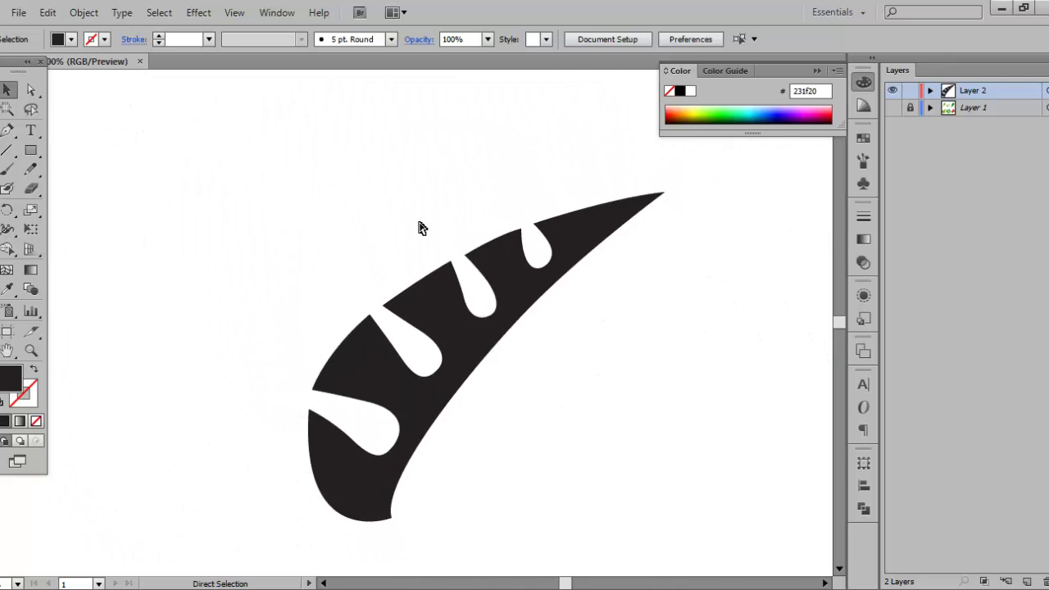
{"action": "scroll", "coordinate": [710, 351], "scroll_direction": "right", "scroll_amount": 4}
{"action": "scroll", "coordinate": [609, 300], "scroll_direction": "down", "scroll_amount": 2}
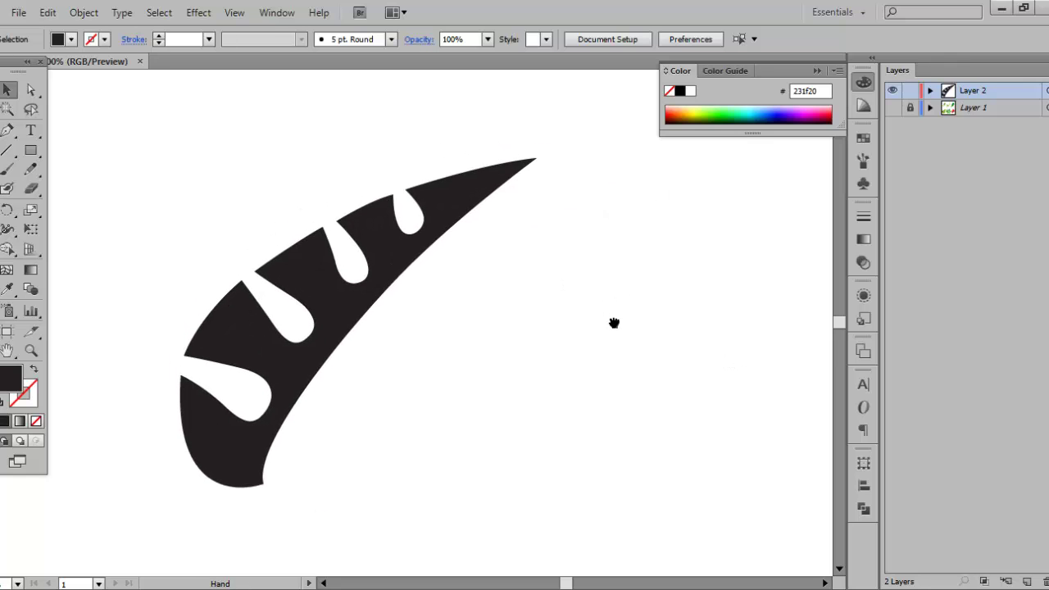
{"action": "key", "text": "space"}
{"action": "left_click_drag", "start_coordinate": [445, 326], "coordinate": [403, 342]}
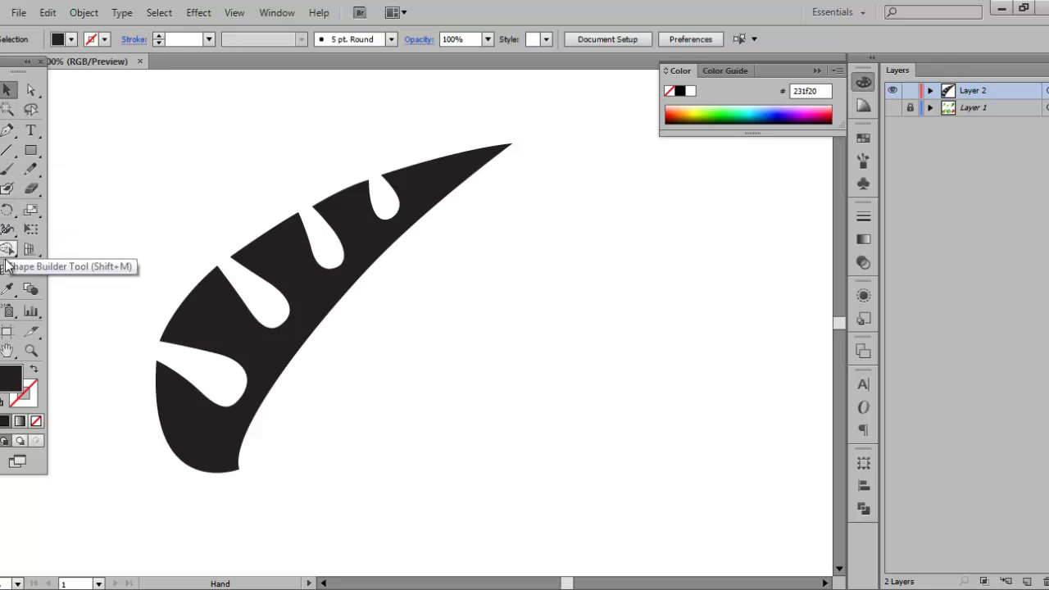
{"action": "left_click_drag", "start_coordinate": [351, 137], "coordinate": [394, 144]}
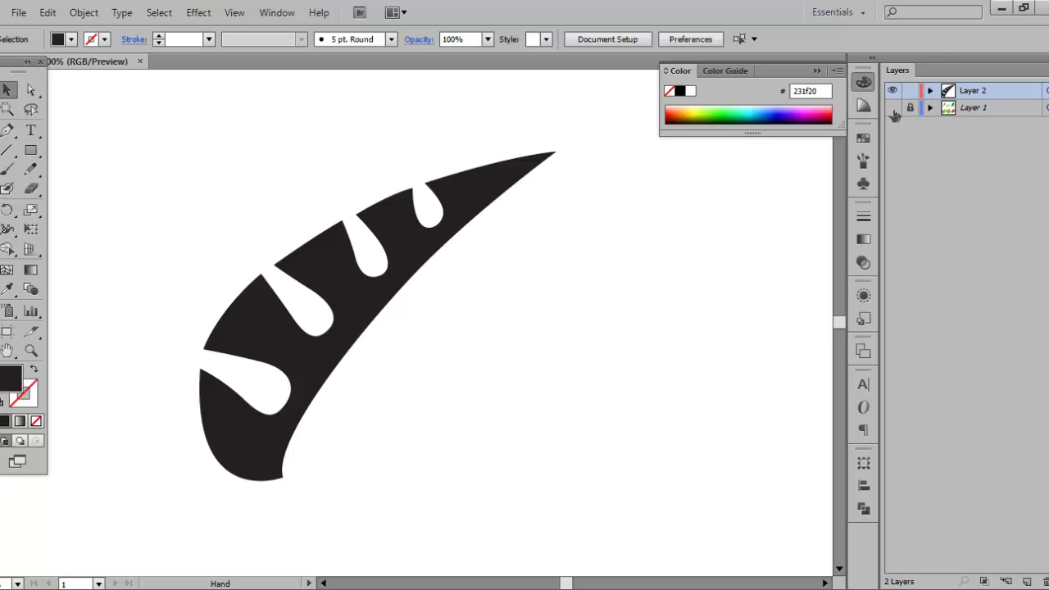
Show Layer 1 and start a Pen path along the yellow-green half's bottom edge up to its lowest notch
{"action": "left_click", "coordinate": [892, 108]}
{"action": "left_click_drag", "start_coordinate": [506, 302], "coordinate": [416, 281]}
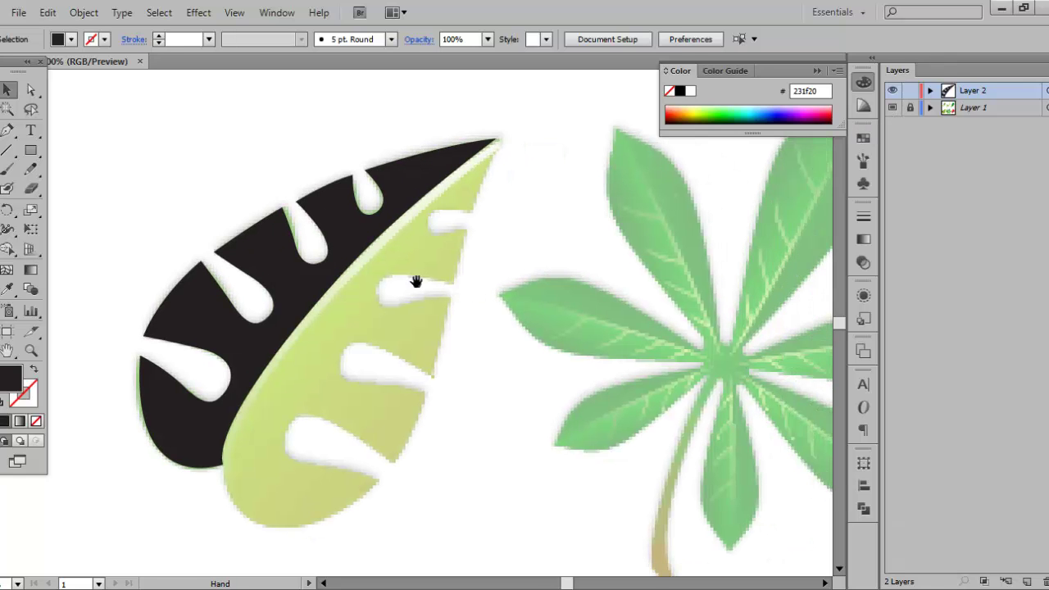
{"action": "key", "text": "p"}
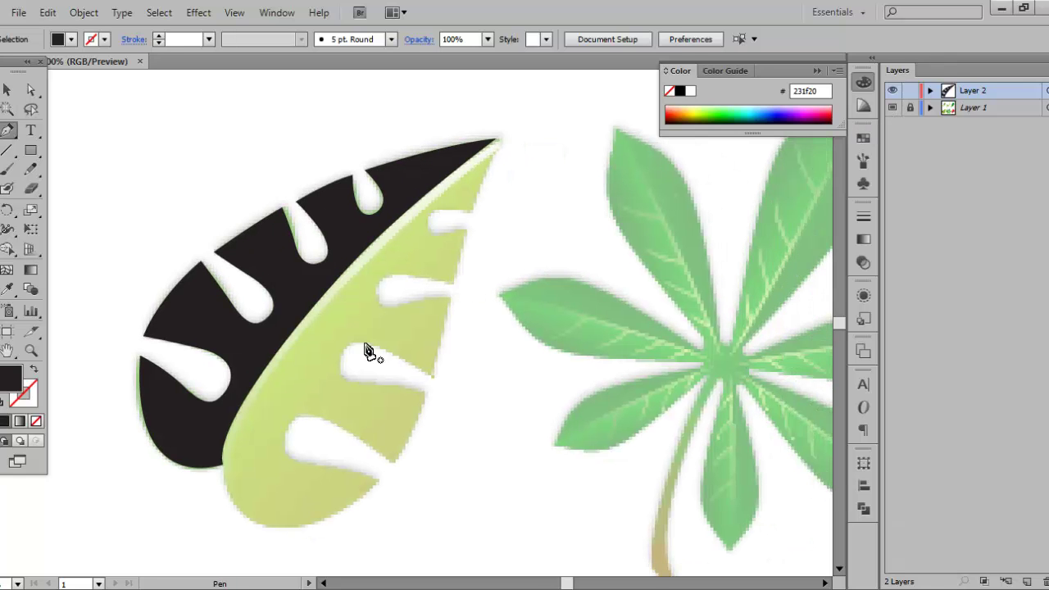
{"action": "left_click", "coordinate": [228, 496]}
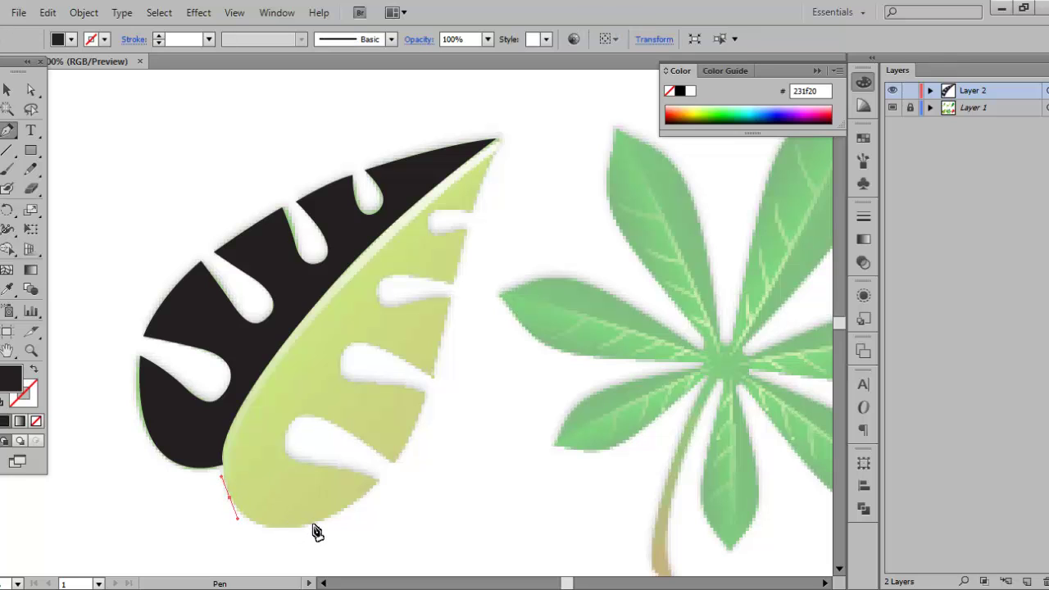
{"action": "left_click_drag", "start_coordinate": [312, 523], "coordinate": [362, 513]}
{"action": "left_click", "coordinate": [375, 481]}
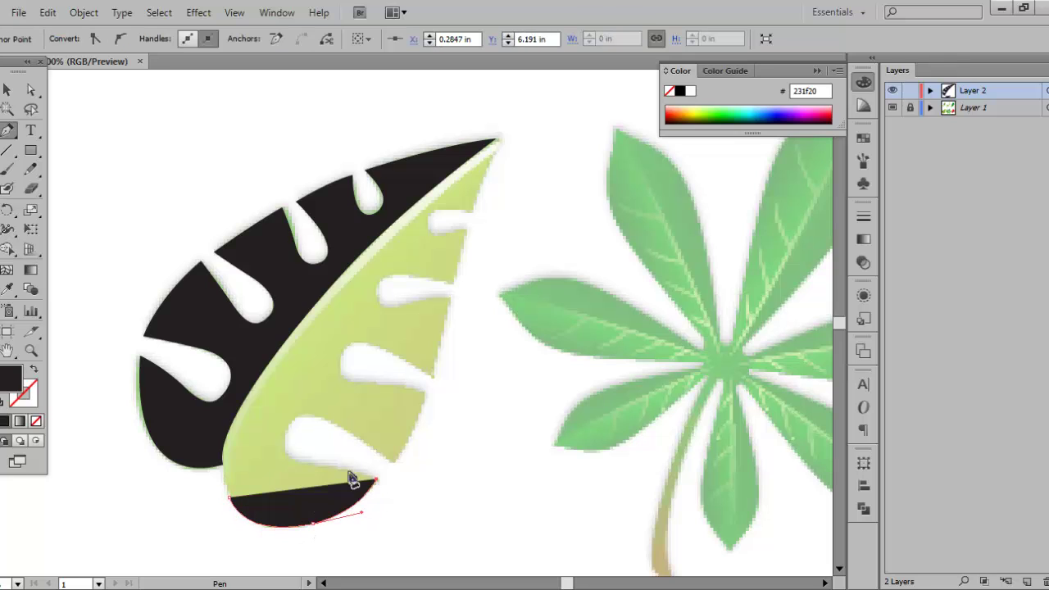
Set Layer 2 to outline view and trace the yellow-green half's lowest notch and the outer edge above it
{"action": "left_click", "coordinate": [893, 91], "text": "ctrl"}
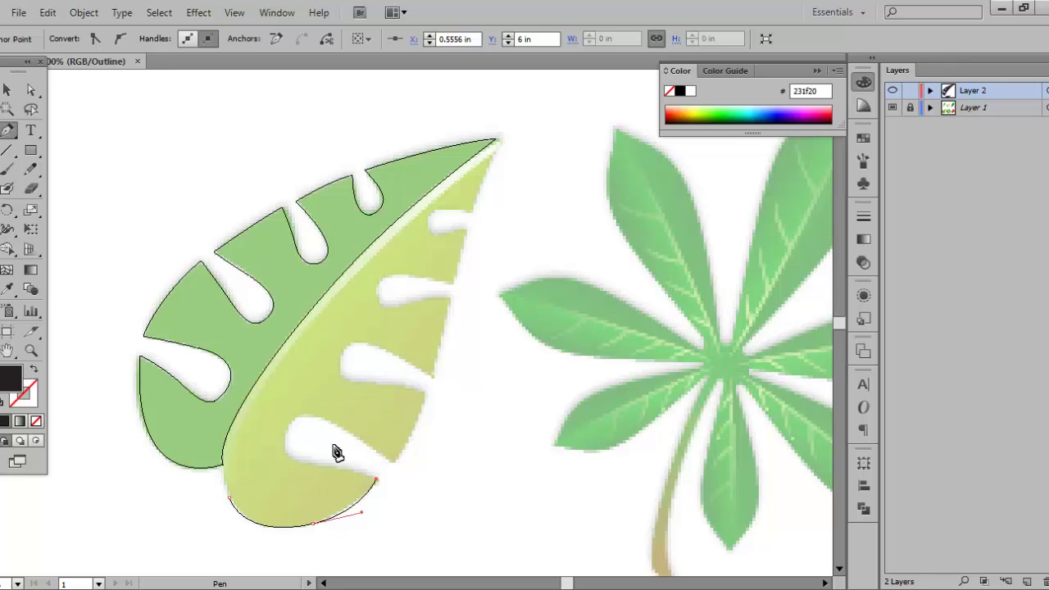
{"action": "left_click", "coordinate": [314, 465]}
{"action": "left_click", "coordinate": [290, 463]}
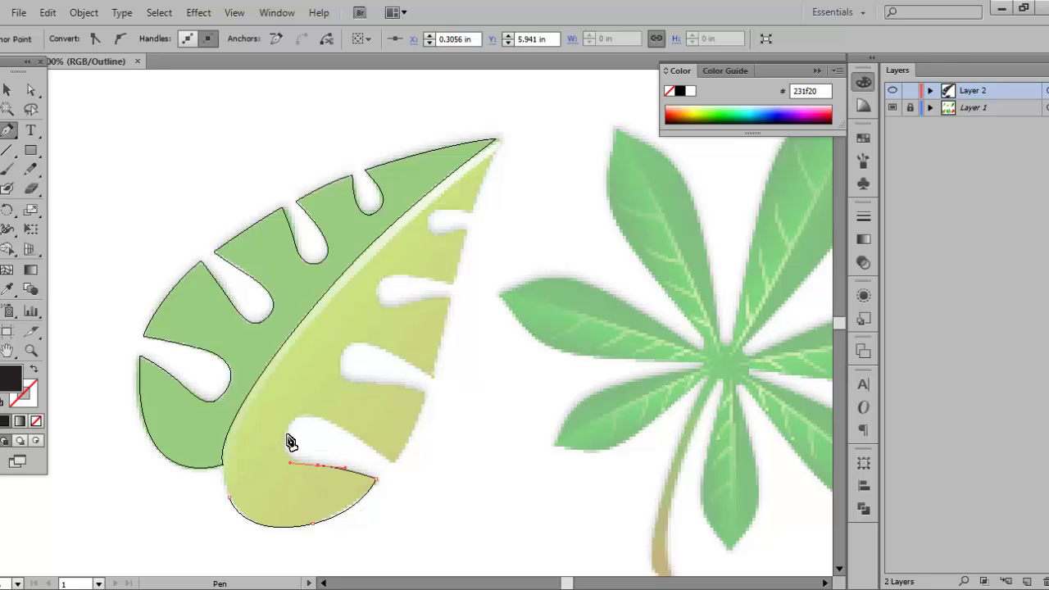
{"action": "left_click_drag", "start_coordinate": [287, 430], "coordinate": [300, 405]}
{"action": "left_click_drag", "start_coordinate": [345, 429], "coordinate": [438, 358]}
{"action": "left_click", "coordinate": [427, 391]}
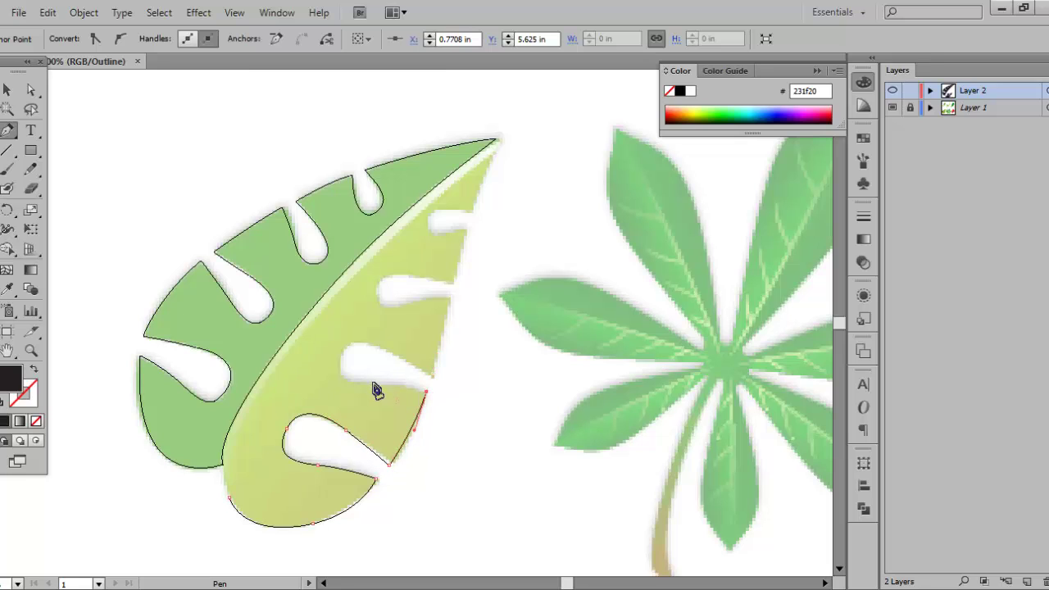
Trace around the yellow-green half's second notch from the bottom with curved segments, ending at its upper corner
{"action": "left_click", "coordinate": [348, 382]}
{"action": "left_click", "coordinate": [342, 358]}
{"action": "left_click_drag", "start_coordinate": [362, 337], "coordinate": [403, 368]}
{"action": "left_click", "coordinate": [430, 376]}
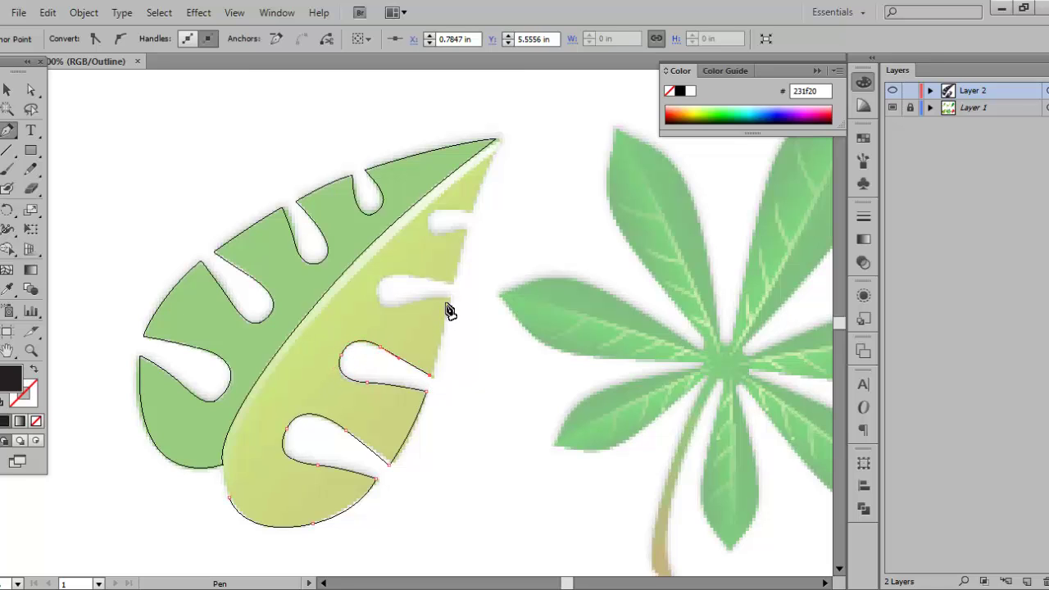
Continue up the yellow-green half's outer edge and trace roughly around its third notch to the upper corner
{"action": "left_click", "coordinate": [451, 303]}
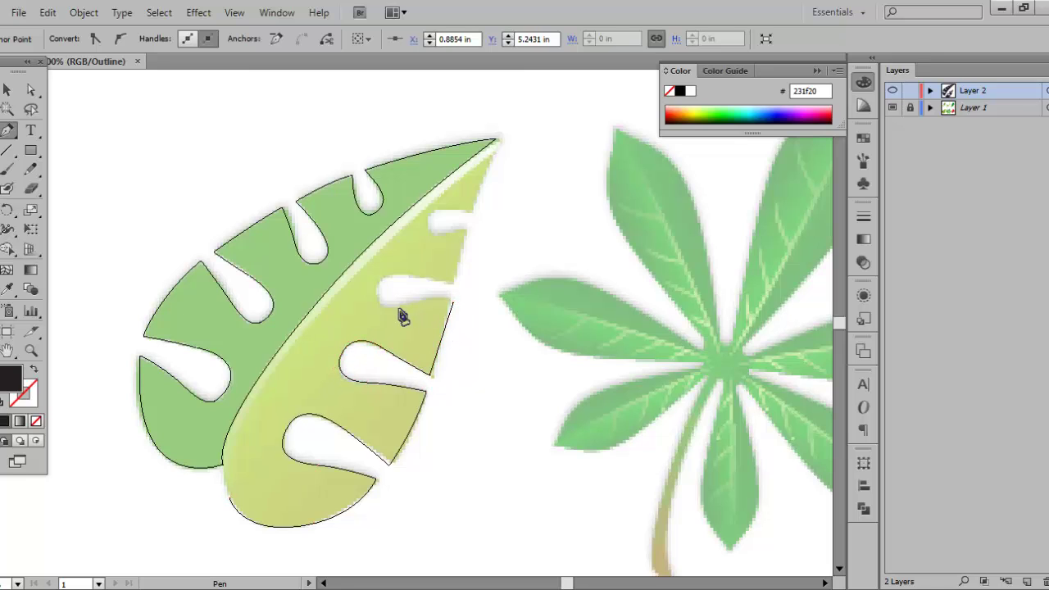
{"action": "left_click", "coordinate": [399, 307]}
{"action": "left_click", "coordinate": [375, 283]}
{"action": "left_click", "coordinate": [423, 275]}
{"action": "left_click", "coordinate": [452, 283]}
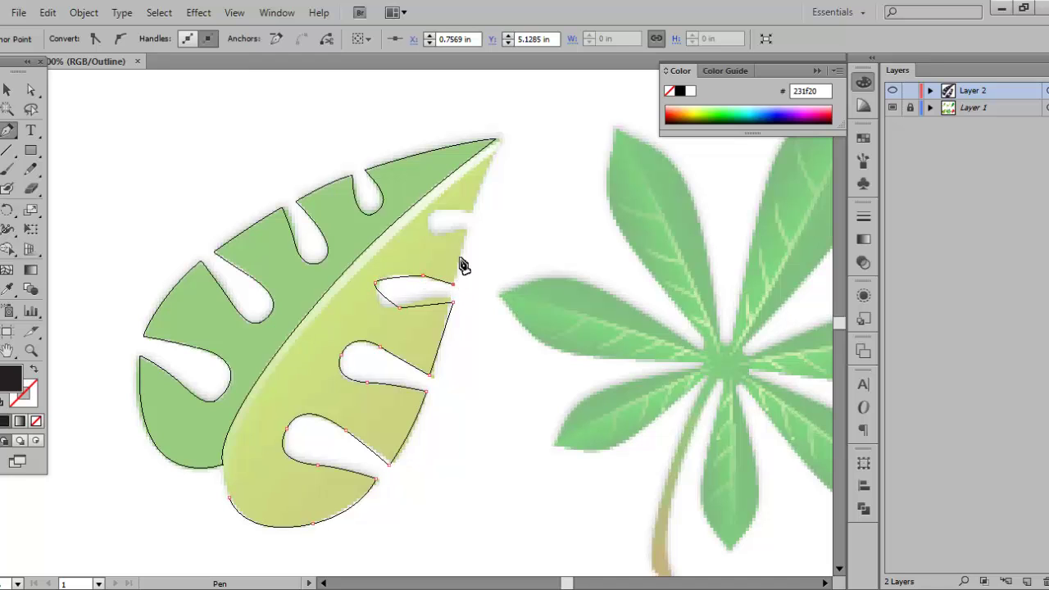
Trace roughly around the yellow-green half's top notch, continue to the leaf tip, and close the path with a curve down the midrib
{"action": "left_click", "coordinate": [469, 238]}
{"action": "left_click", "coordinate": [439, 232]}
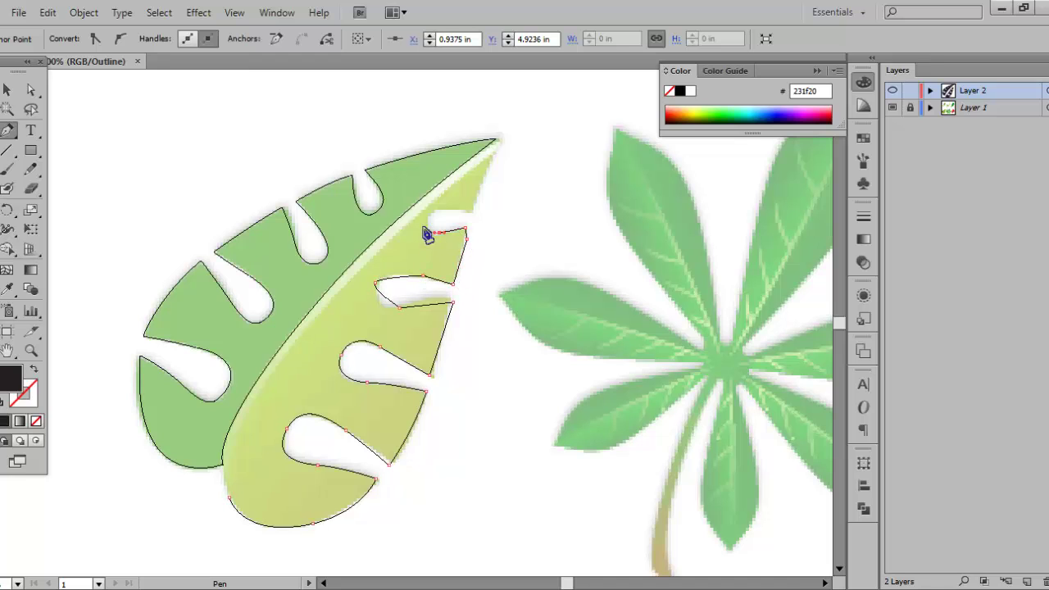
{"action": "left_click", "coordinate": [428, 214]}
{"action": "left_click", "coordinate": [459, 207]}
{"action": "left_click", "coordinate": [473, 212]}
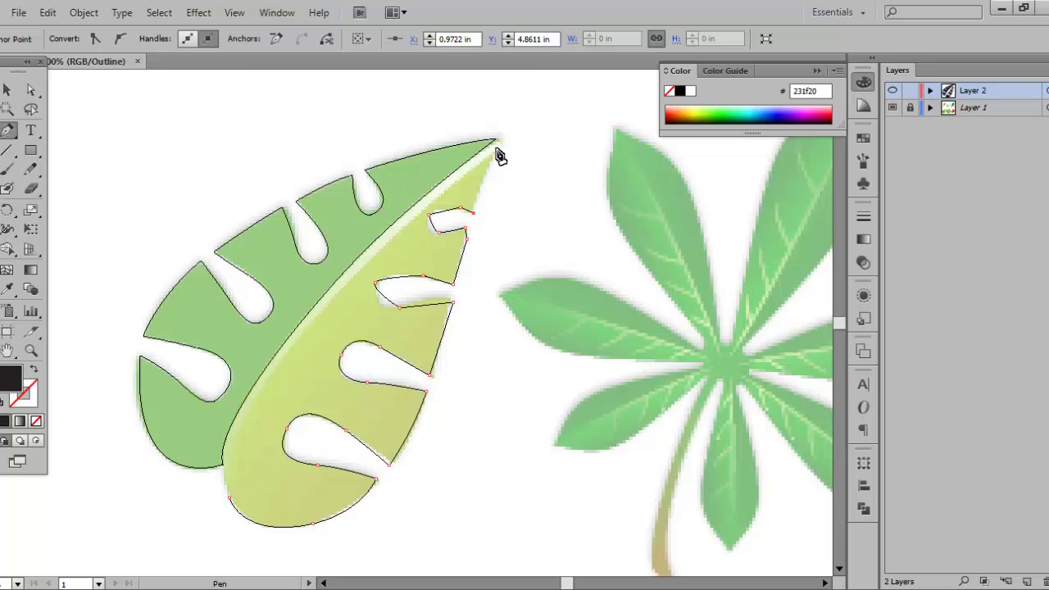
{"action": "left_click", "coordinate": [495, 152]}
{"action": "left_click_drag", "start_coordinate": [275, 372], "coordinate": [237, 515]}
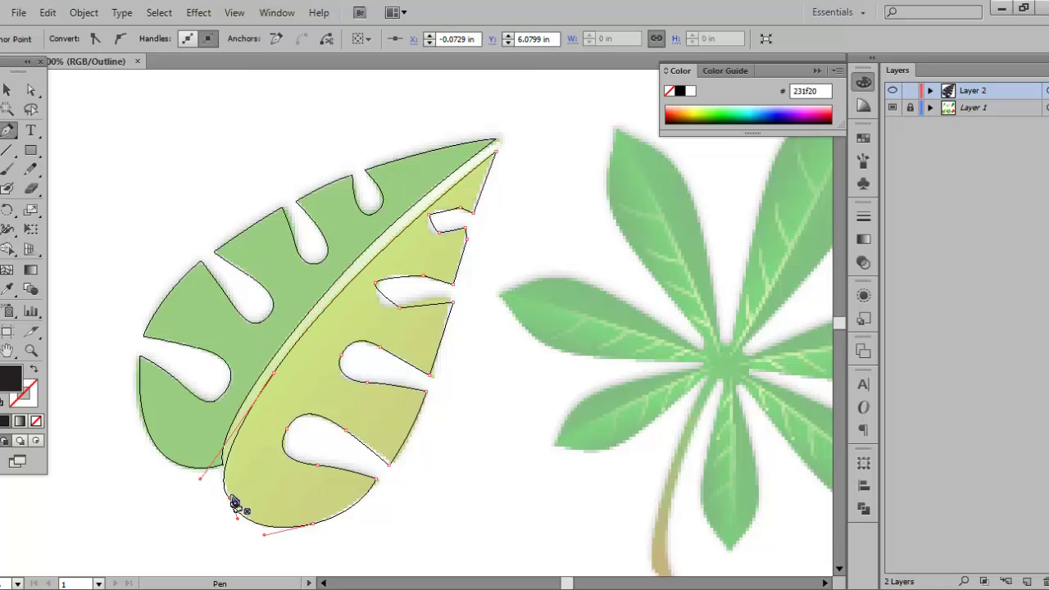
Use the Convert Anchor Point tool to round the inner ends of the yellow-green half's top two notches to match the reference
{"action": "left_click_drag", "start_coordinate": [281, 435], "coordinate": [450, 321]}
{"action": "left_click", "coordinate": [445, 301], "text": "ctrl"}
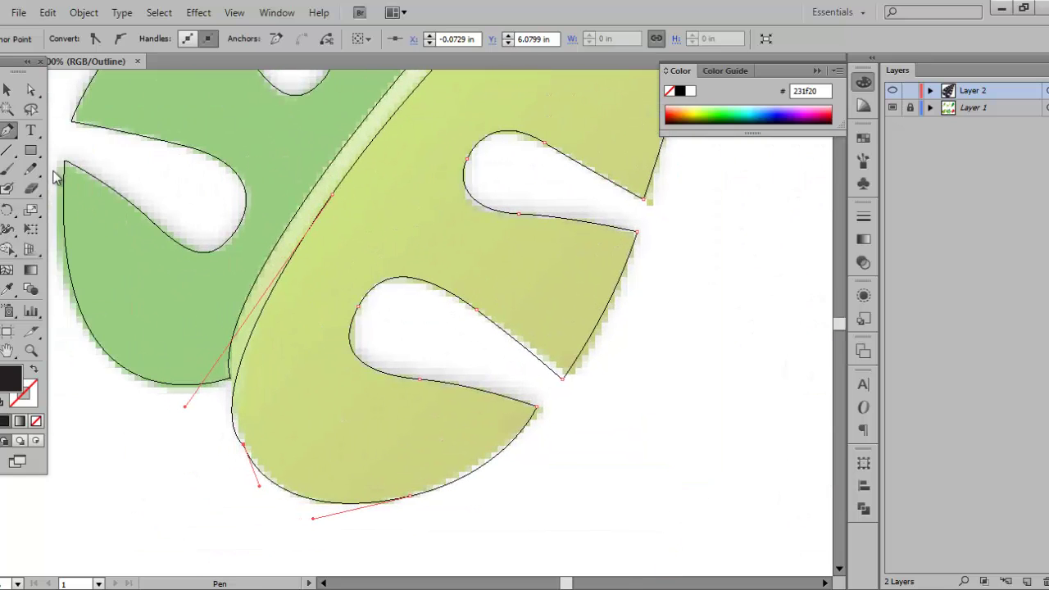
{"action": "left_click_drag", "start_coordinate": [7, 133], "coordinate": [106, 187]}
{"action": "left_click_drag", "start_coordinate": [467, 244], "coordinate": [309, 363]}
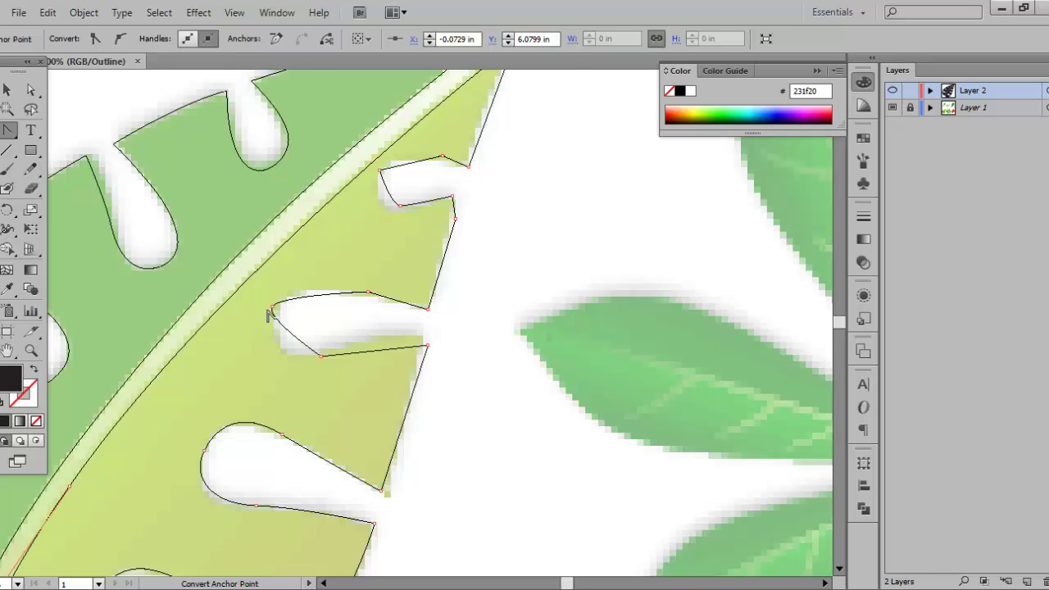
{"action": "left_click", "coordinate": [274, 308]}
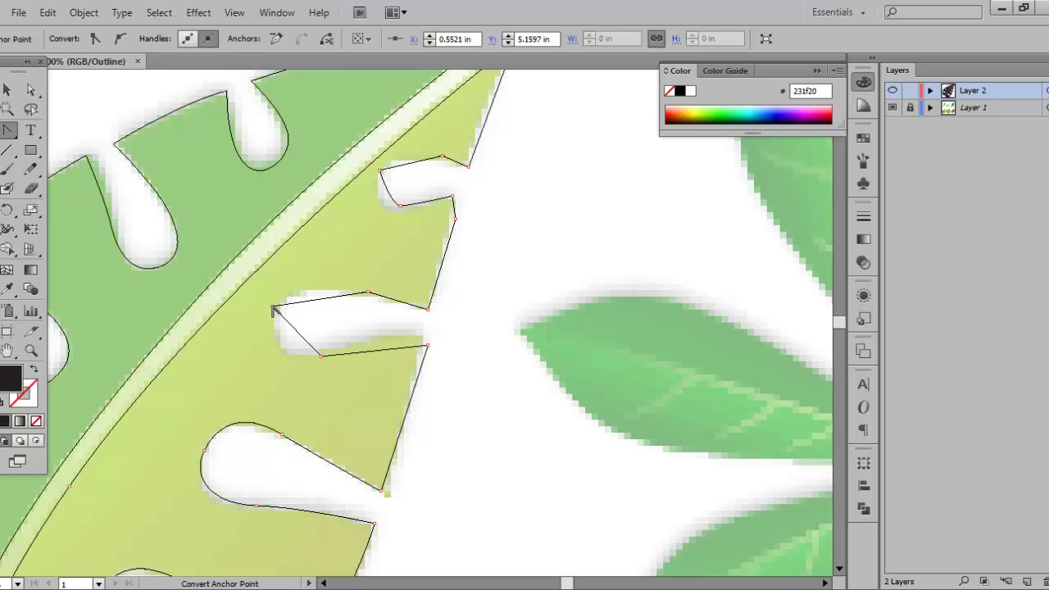
{"action": "left_click_drag", "start_coordinate": [273, 309], "coordinate": [287, 282]}
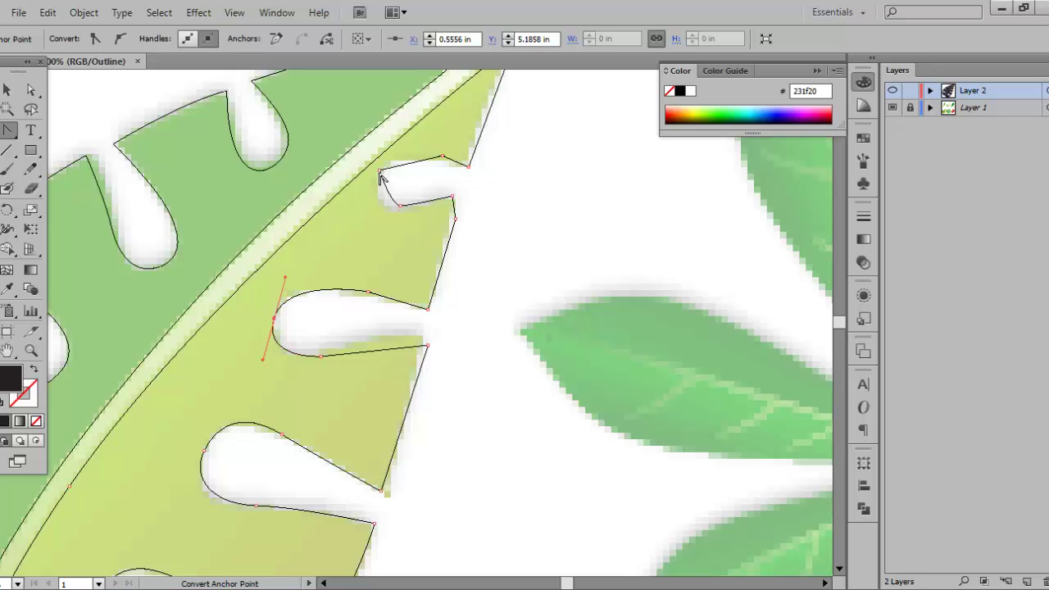
{"action": "mouse_move", "coordinate": [380, 172]}
{"action": "left_mouse_down"}
{"action": "mouse_move", "coordinate": [383, 181]}
{"action": "mouse_move", "coordinate": [386, 158]}
{"action": "left_mouse_up"}
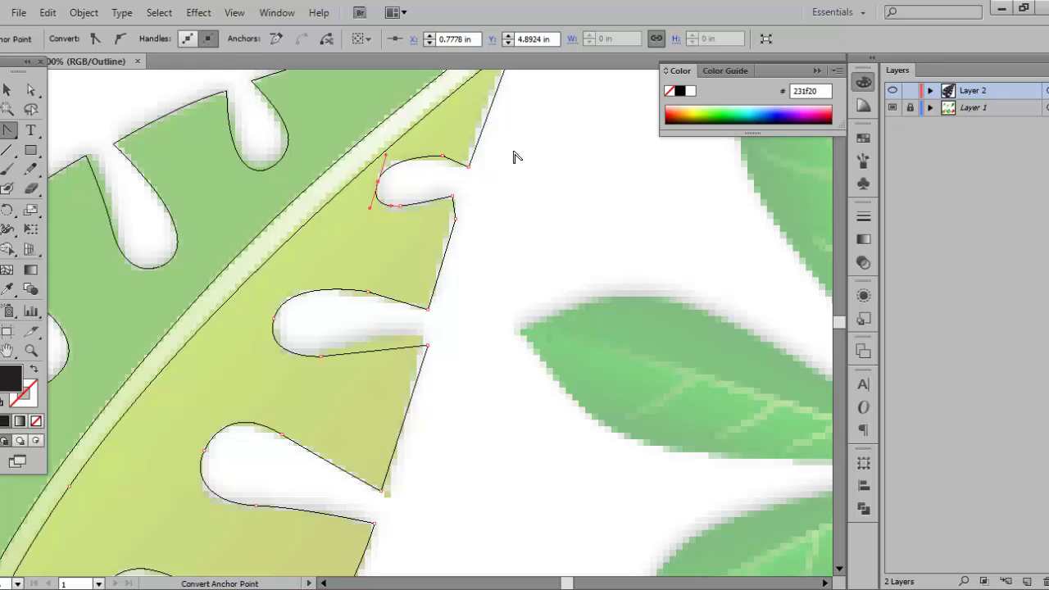
Move the lower outer corner of the third notch from the bottom onto the reference and curve the notch's lower edge
{"action": "left_click_drag", "start_coordinate": [453, 159], "coordinate": [384, 320]}
{"action": "left_click_drag", "start_coordinate": [438, 349], "coordinate": [433, 341]}
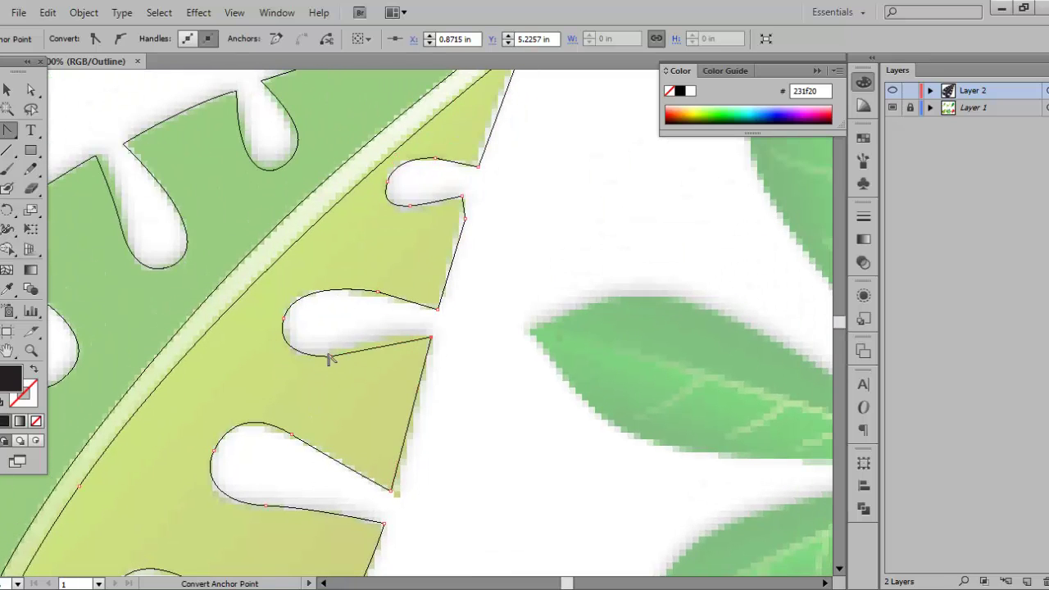
{"action": "mouse_move", "coordinate": [328, 356]}
{"action": "left_mouse_down"}
{"action": "mouse_move", "coordinate": [370, 352]}
{"action": "mouse_move", "coordinate": [293, 359]}
{"action": "mouse_move", "coordinate": [317, 361]}
{"action": "left_mouse_up"}
Delete the extra anchor point just below the top notch's lower outer corner
{"action": "left_click", "coordinate": [7, 90]}
{"action": "left_click_drag", "start_coordinate": [577, 240], "coordinate": [527, 322]}
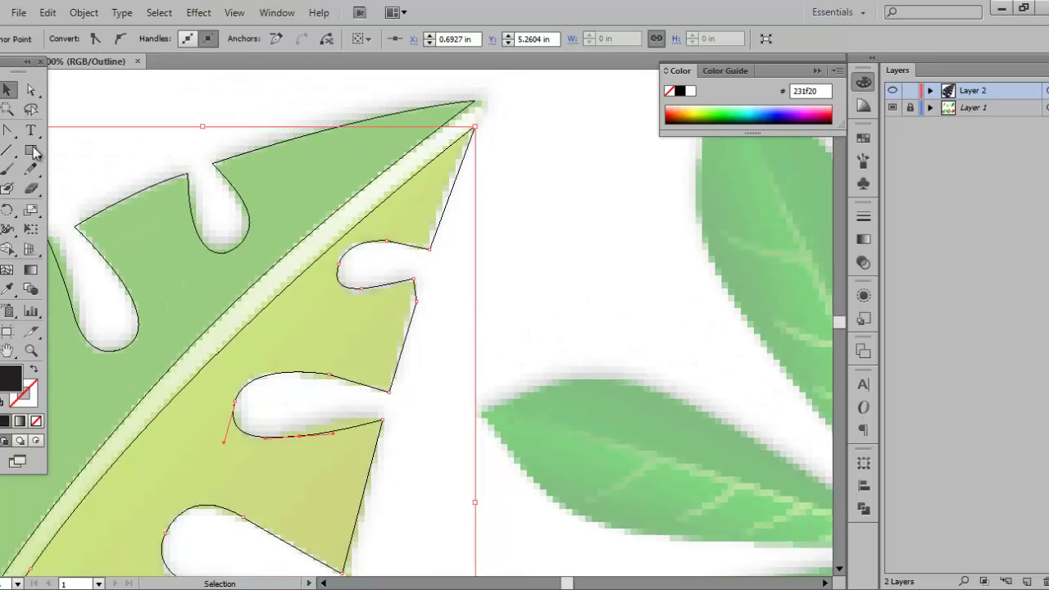
{"action": "left_click_drag", "start_coordinate": [7, 129], "coordinate": [109, 176]}
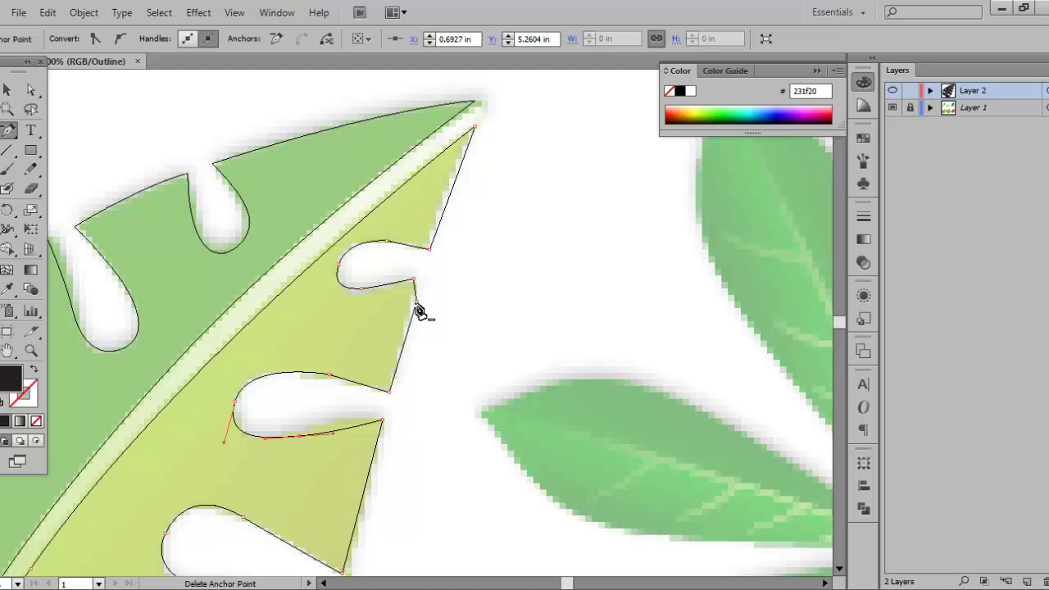
{"action": "left_click", "coordinate": [7, 89]}
{"action": "left_click_drag", "start_coordinate": [227, 126], "coordinate": [212, 159]}
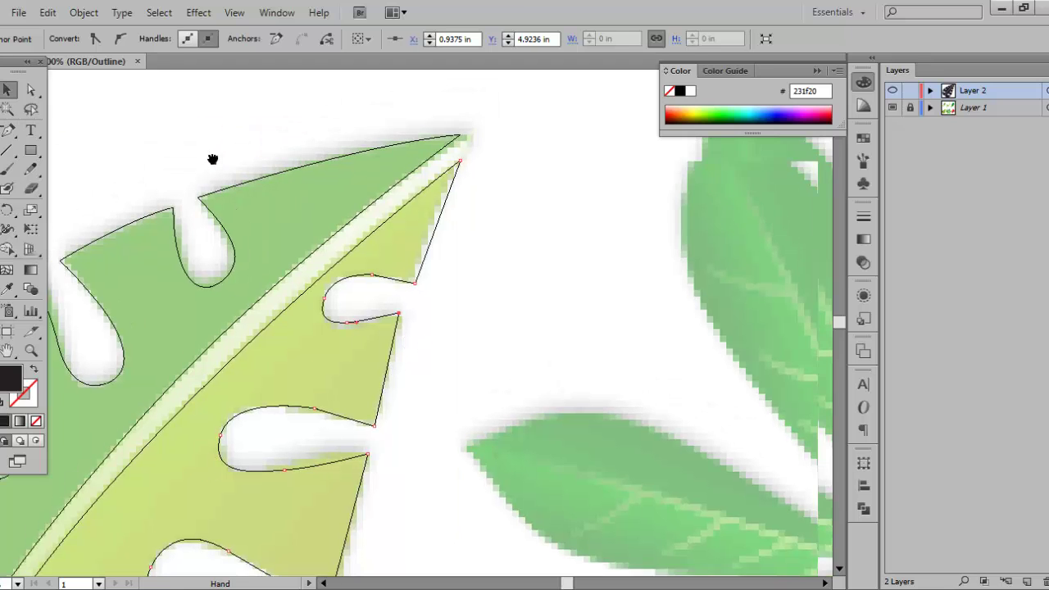
Add an anchor point midway along the outer edge between the yellow-green half's top two notches
{"action": "left_click_drag", "start_coordinate": [7, 131], "coordinate": [96, 154]}
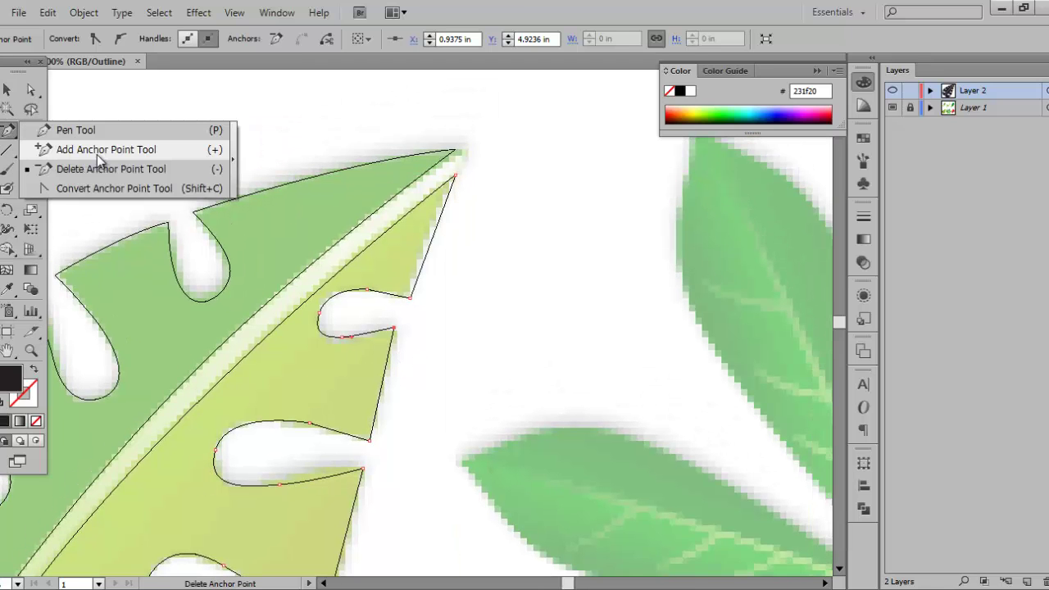
{"action": "left_click", "coordinate": [96, 154]}
{"action": "left_click_drag", "start_coordinate": [325, 222], "coordinate": [423, 182]}
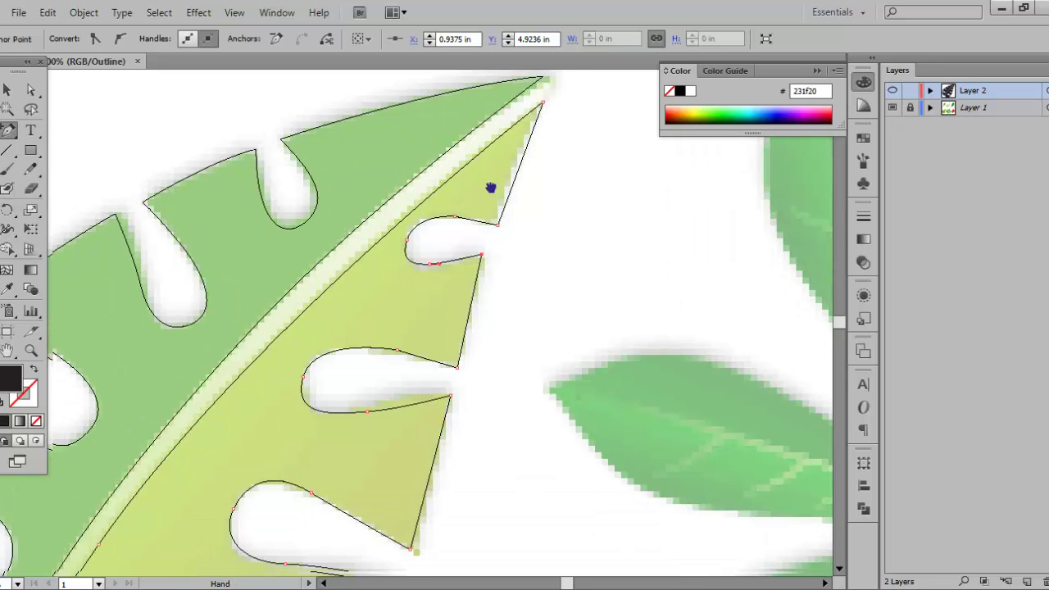
{"action": "left_click_drag", "start_coordinate": [490, 188], "coordinate": [292, 326]}
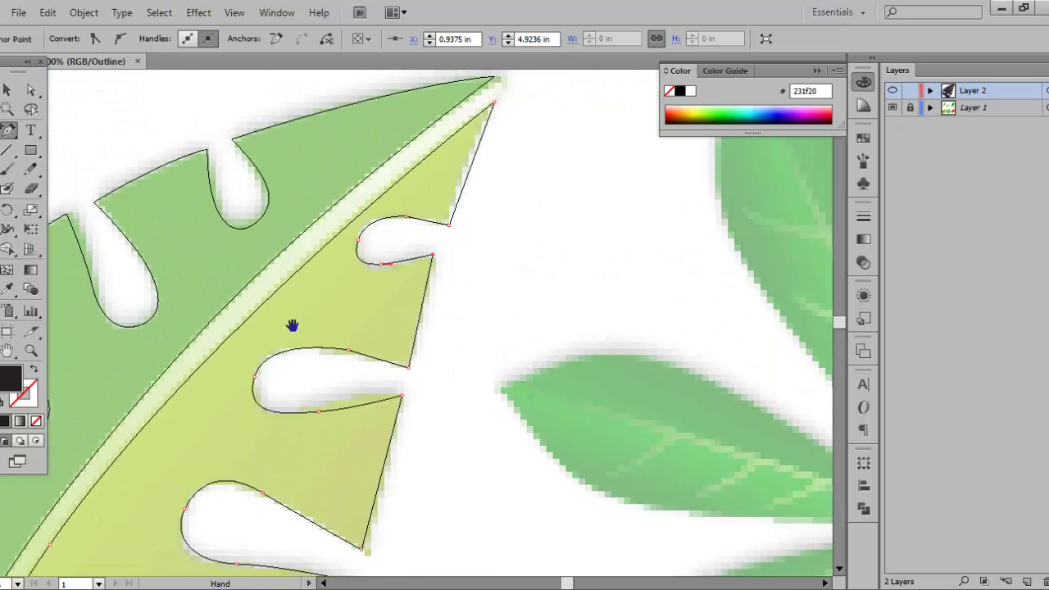
{"action": "left_click", "coordinate": [420, 312]}
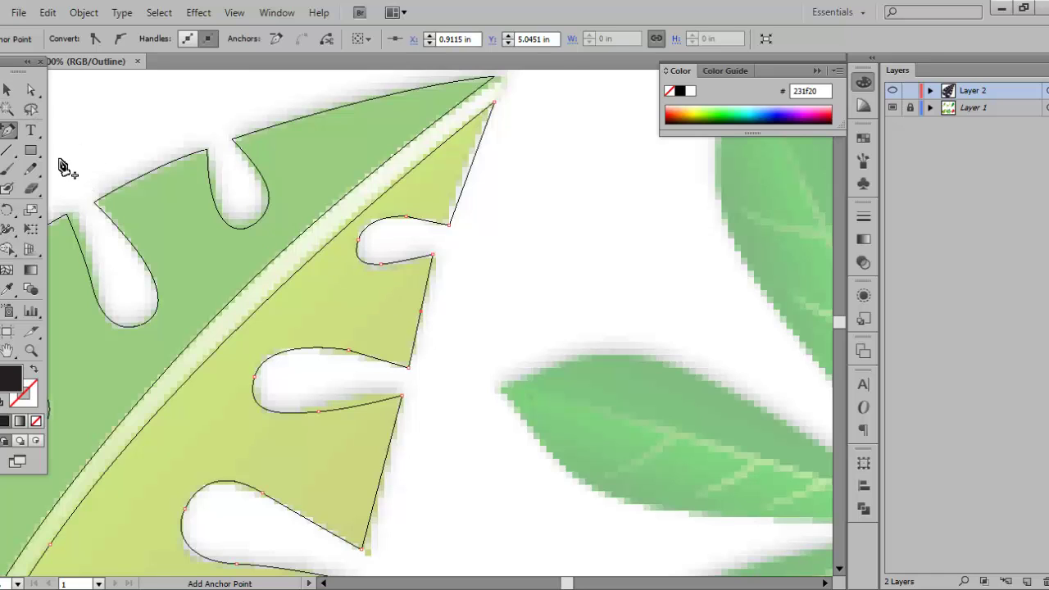
Pull the added anchor point outward with Direct Selection to turn that edge into a pointed lobe
{"action": "left_click", "coordinate": [31, 90]}
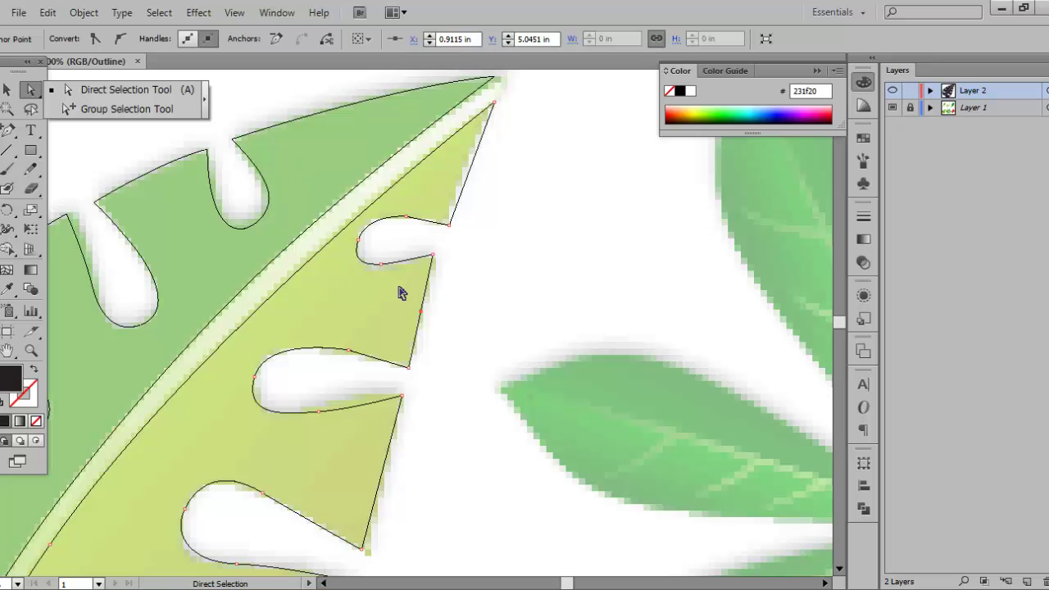
{"action": "left_click", "coordinate": [418, 316]}
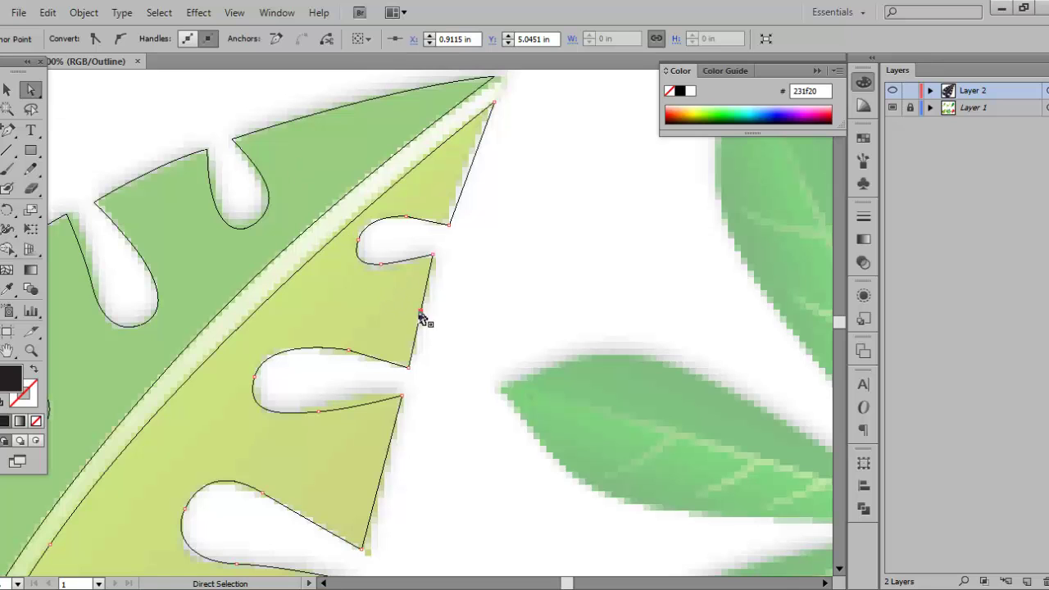
{"action": "left_click_drag", "start_coordinate": [420, 313], "coordinate": [491, 327]}
{"action": "scroll", "coordinate": [492, 327], "scroll_direction": "down", "scroll_amount": 3}
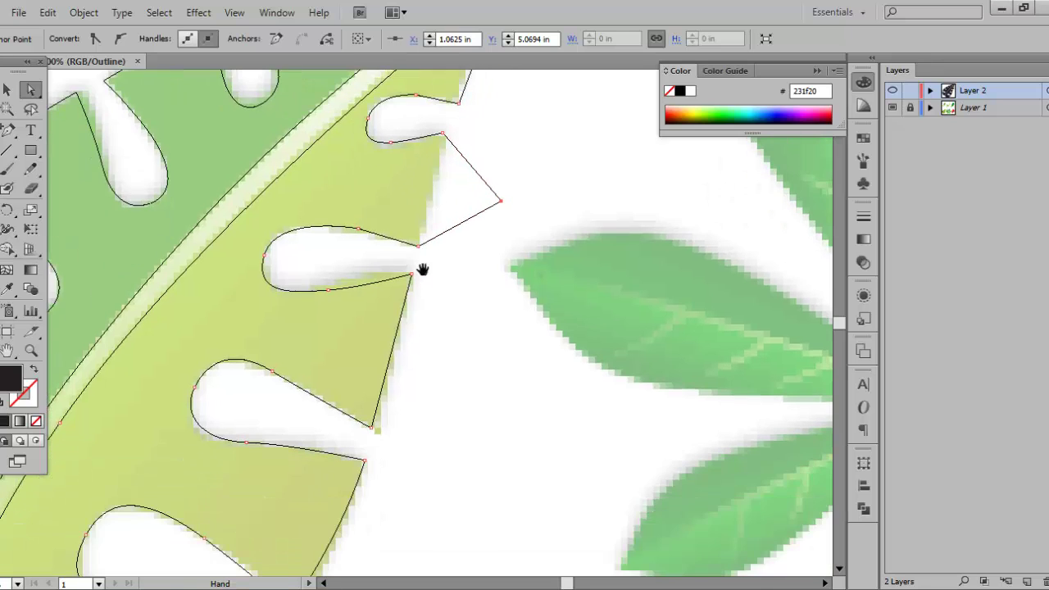
Deselect the path, return Layer 2 to preview view, and hide the Layer 1 template
{"action": "left_click", "coordinate": [475, 351]}
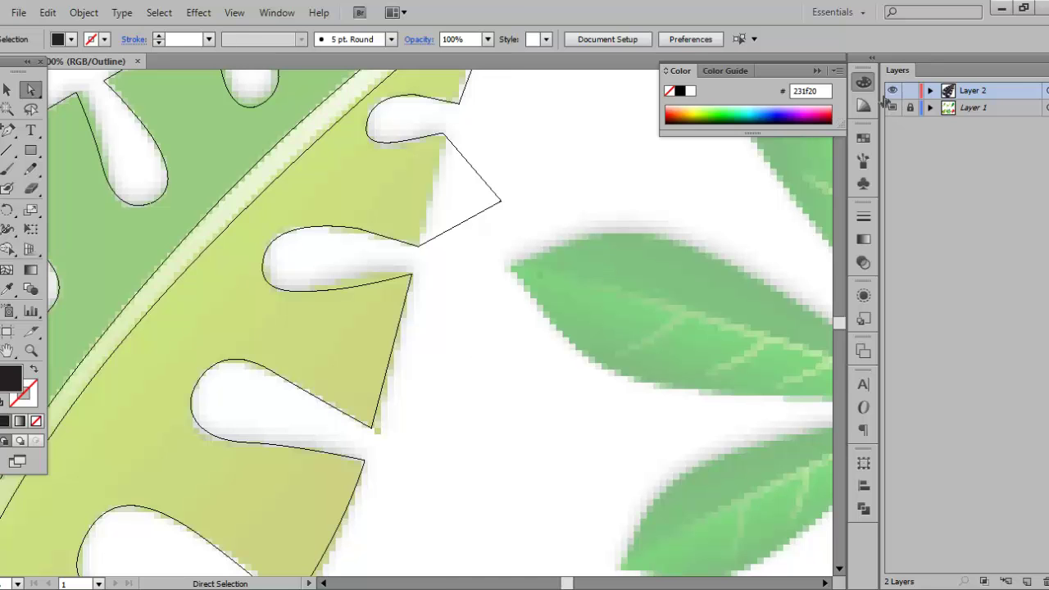
{"action": "key", "text": "ctrl+y"}
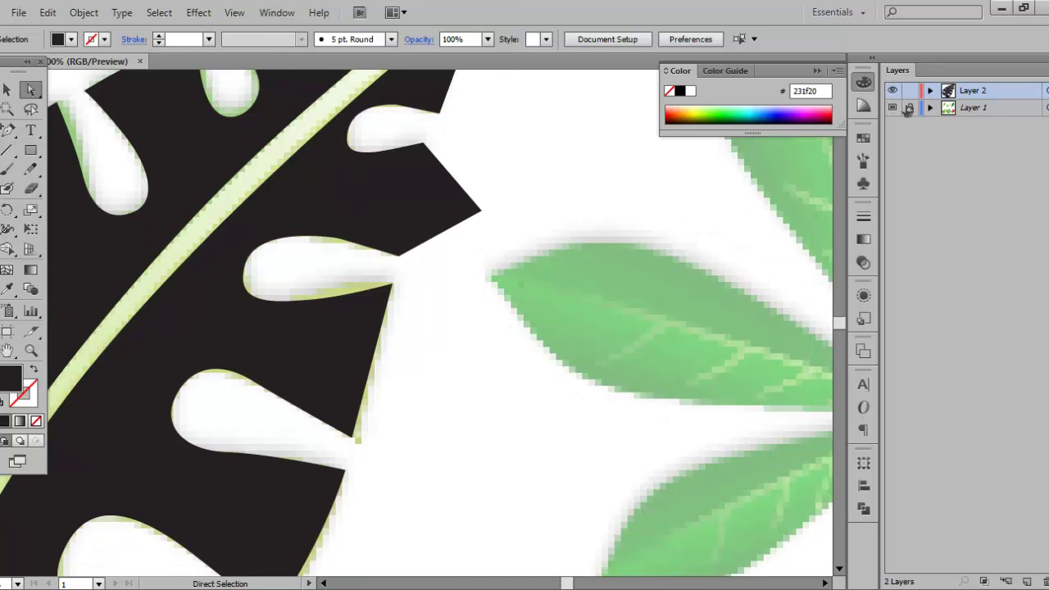
{"action": "left_click", "coordinate": [908, 109]}
{"action": "left_click_drag", "start_coordinate": [418, 304], "coordinate": [432, 299]}
{"action": "left_click", "coordinate": [893, 108]}
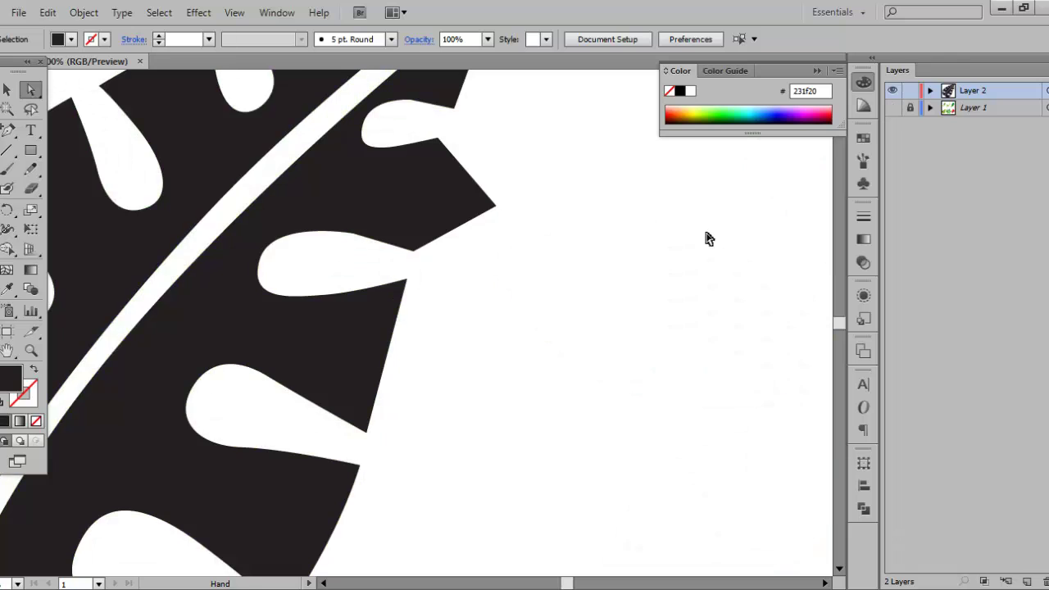
Add an anchor point to the middle of each of the two outer edges between the three lower notches
{"action": "left_click_drag", "start_coordinate": [8, 132], "coordinate": [109, 153]}
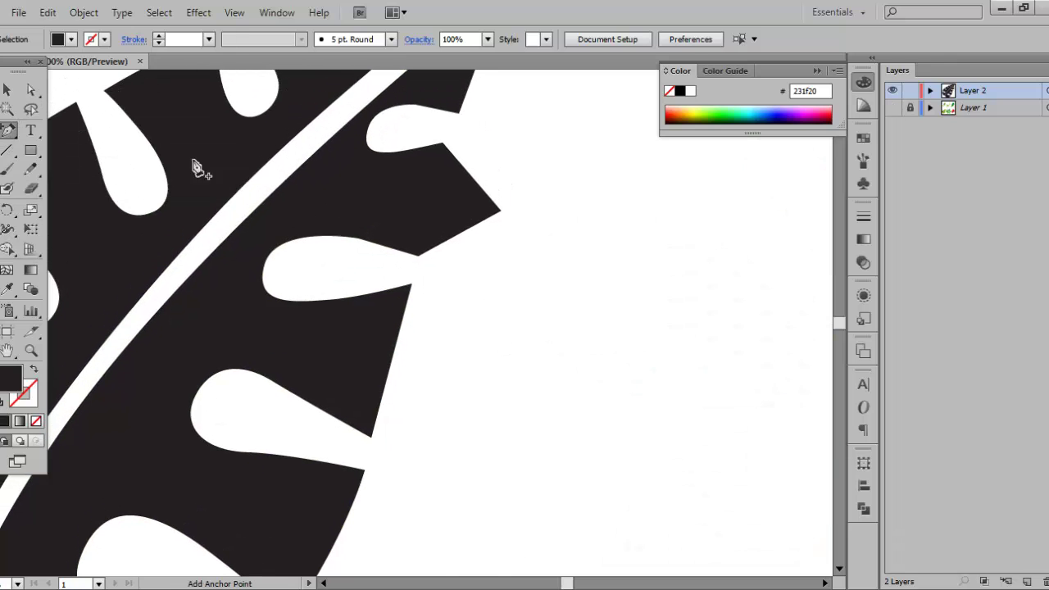
{"action": "left_click", "coordinate": [391, 364]}
{"action": "scroll", "coordinate": [489, 412], "scroll_direction": "down", "scroll_amount": 5}
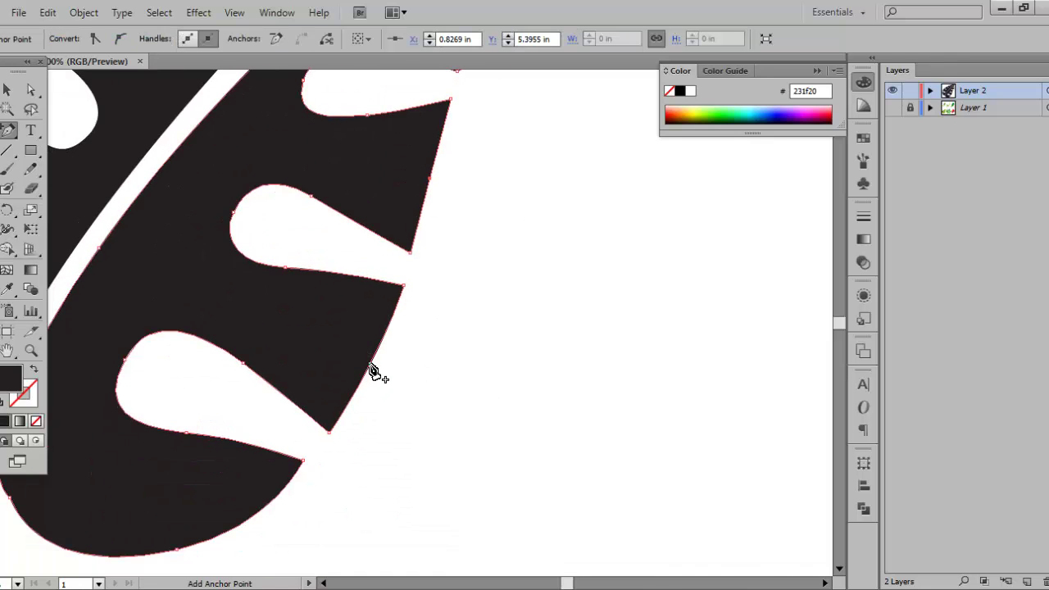
{"action": "left_click_drag", "start_coordinate": [452, 331], "coordinate": [423, 389]}
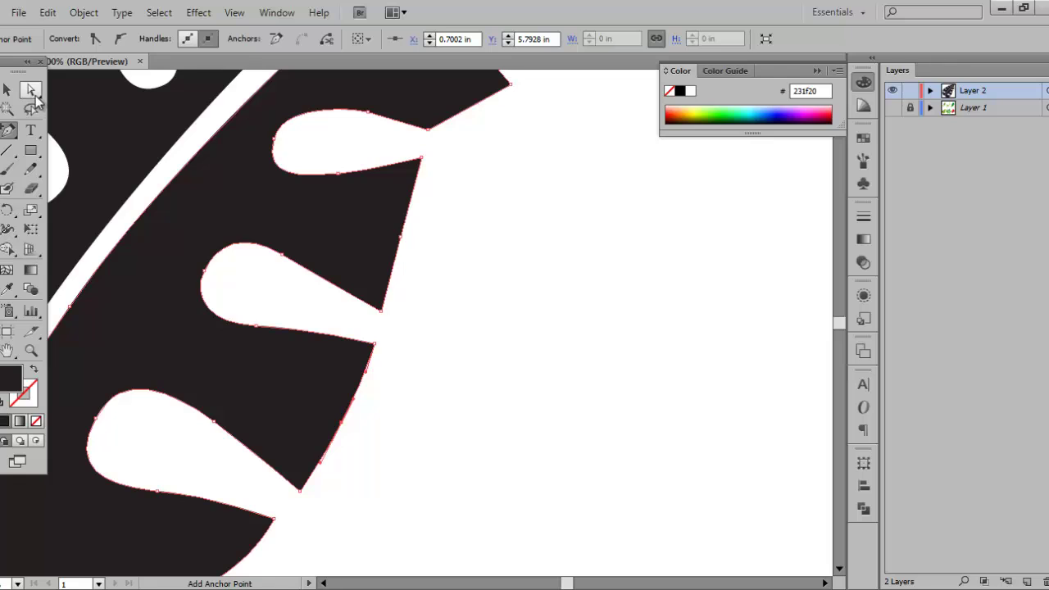
Pull the anchor point between the second and third notches from the bottom outward to form a pointed lobe
{"action": "left_click", "coordinate": [31, 89]}
{"action": "left_click_drag", "start_coordinate": [501, 209], "coordinate": [443, 315]}
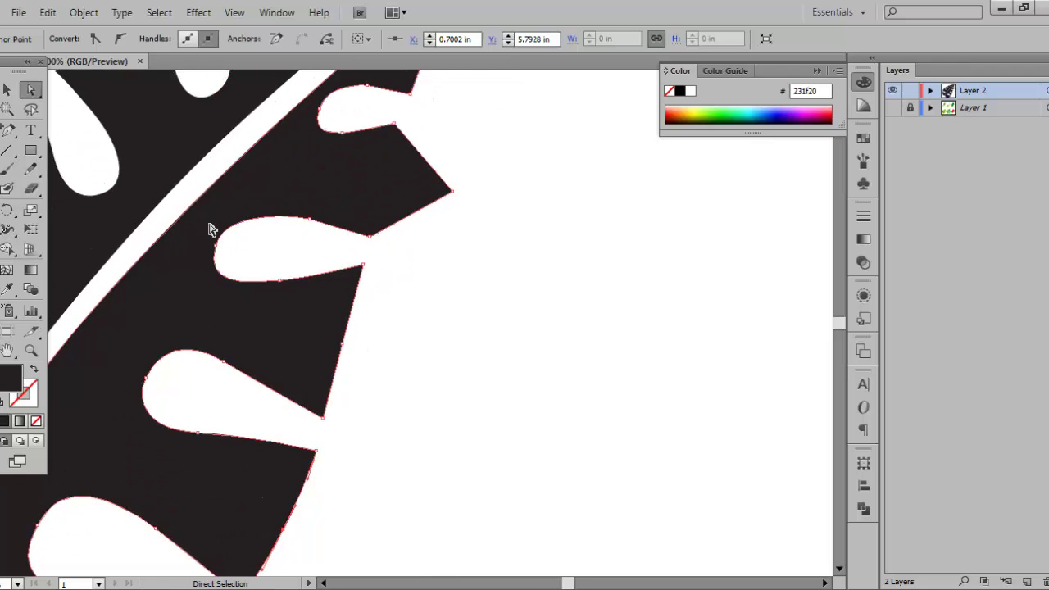
{"action": "left_click_drag", "start_coordinate": [344, 347], "coordinate": [461, 367]}
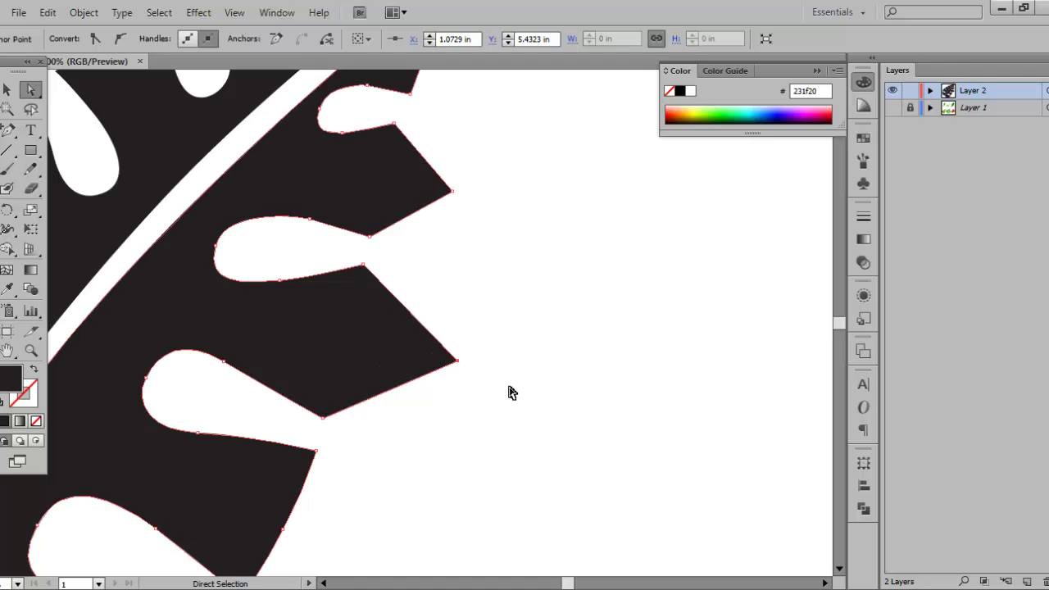
{"action": "left_click", "coordinate": [430, 419]}
Pull the anchor point between the two lowest notches outward to form a rounded lobe, and deselect the path
{"action": "left_click_drag", "start_coordinate": [430, 419], "coordinate": [488, 300]}
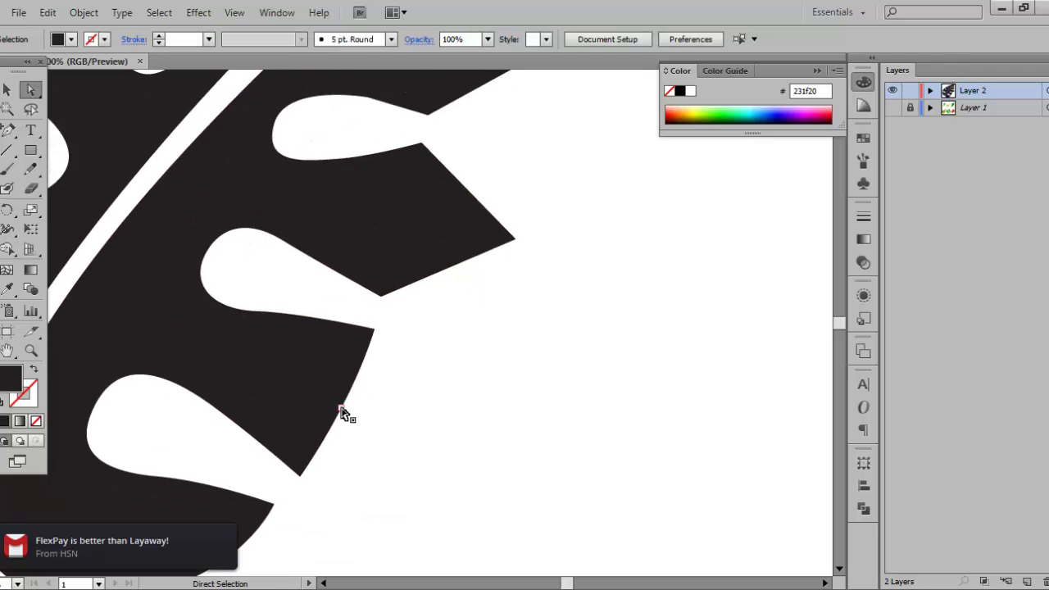
{"action": "left_click", "coordinate": [273, 378]}
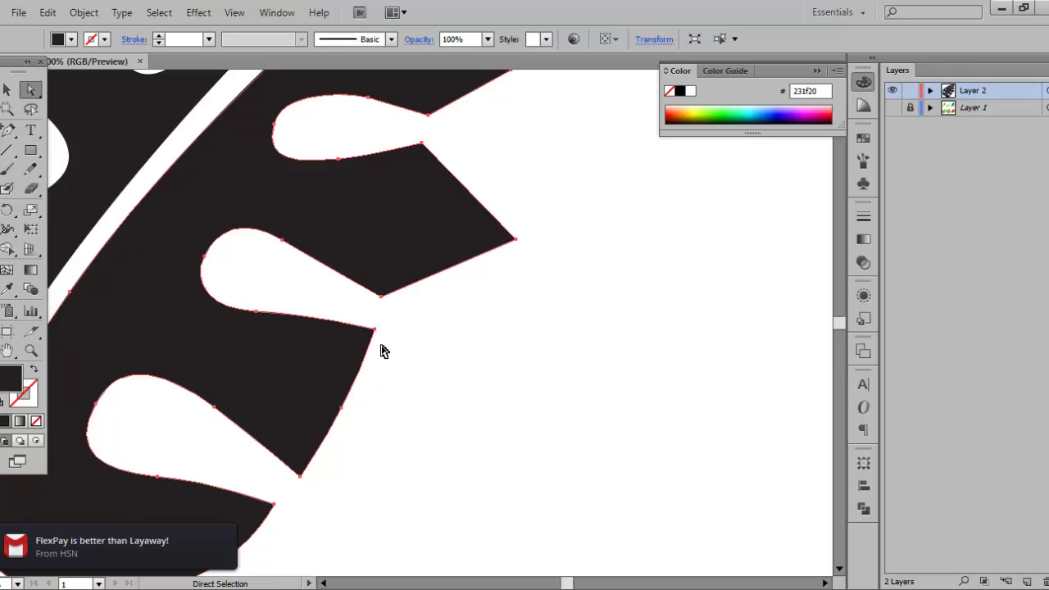
{"action": "left_click", "coordinate": [342, 408]}
{"action": "left_click_drag", "start_coordinate": [342, 410], "coordinate": [456, 449]}
{"action": "left_click", "coordinate": [562, 380]}
Convert the rounded tip and the upper base point of the lobe between the two lowest notches to corner points
{"action": "scroll", "coordinate": [585, 317], "scroll_direction": "up", "scroll_amount": 3}
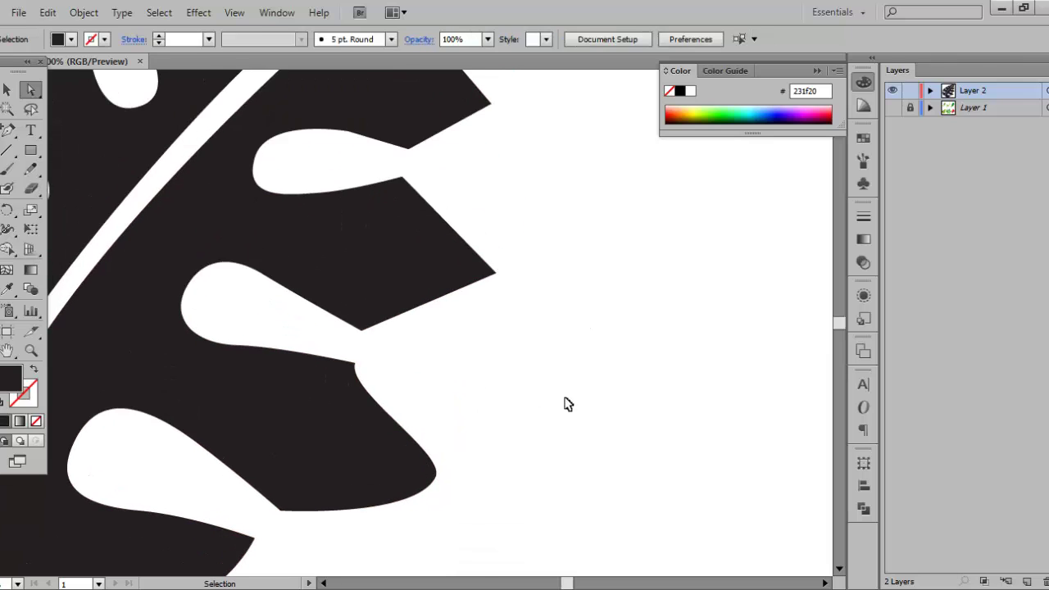
{"action": "scroll", "coordinate": [585, 319], "scroll_direction": "up", "scroll_amount": 2}
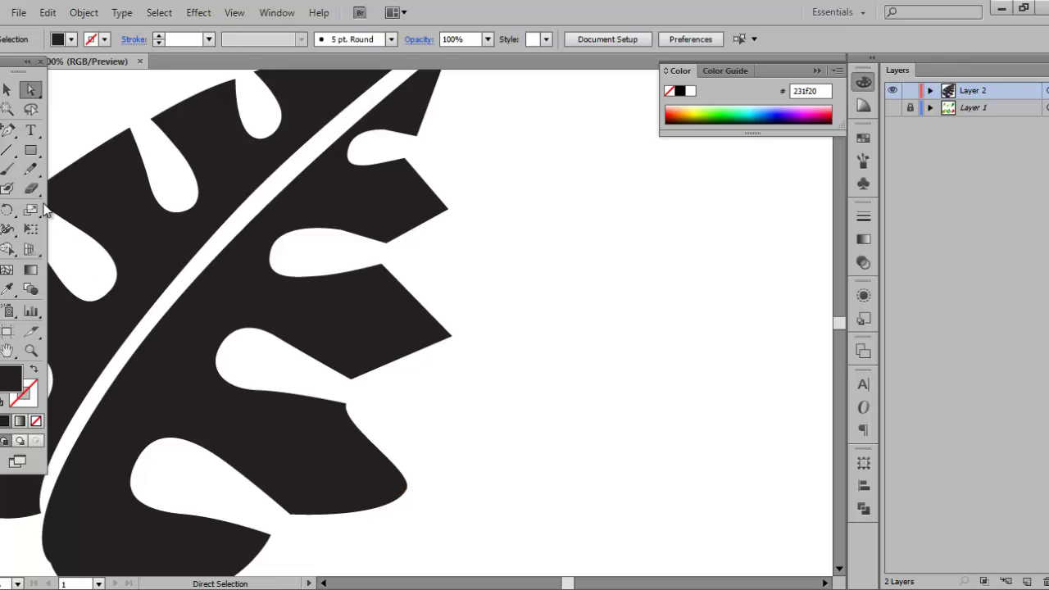
{"action": "left_click", "coordinate": [7, 129]}
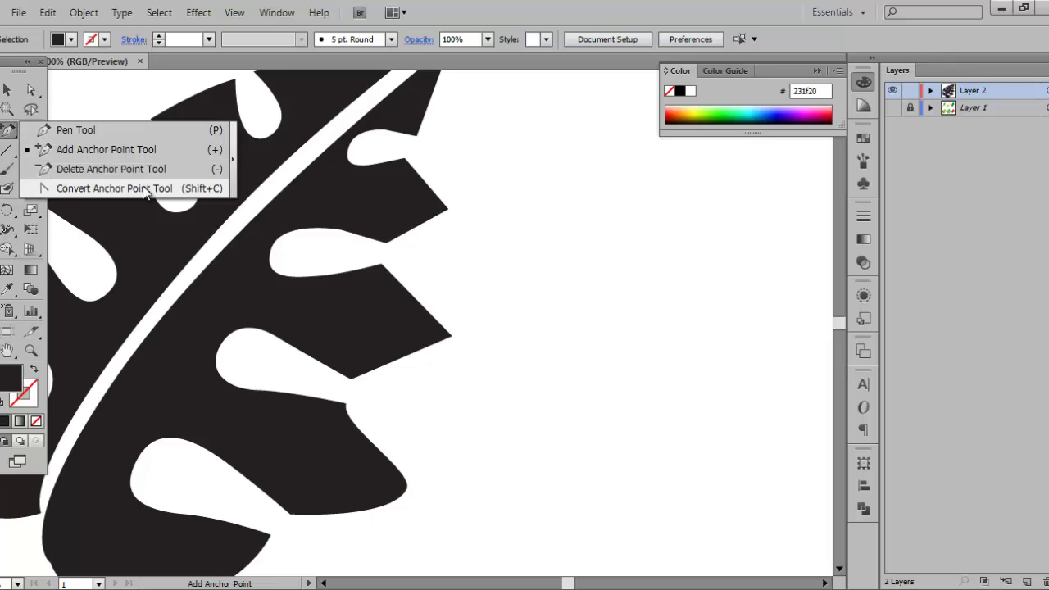
{"action": "left_click", "coordinate": [144, 190]}
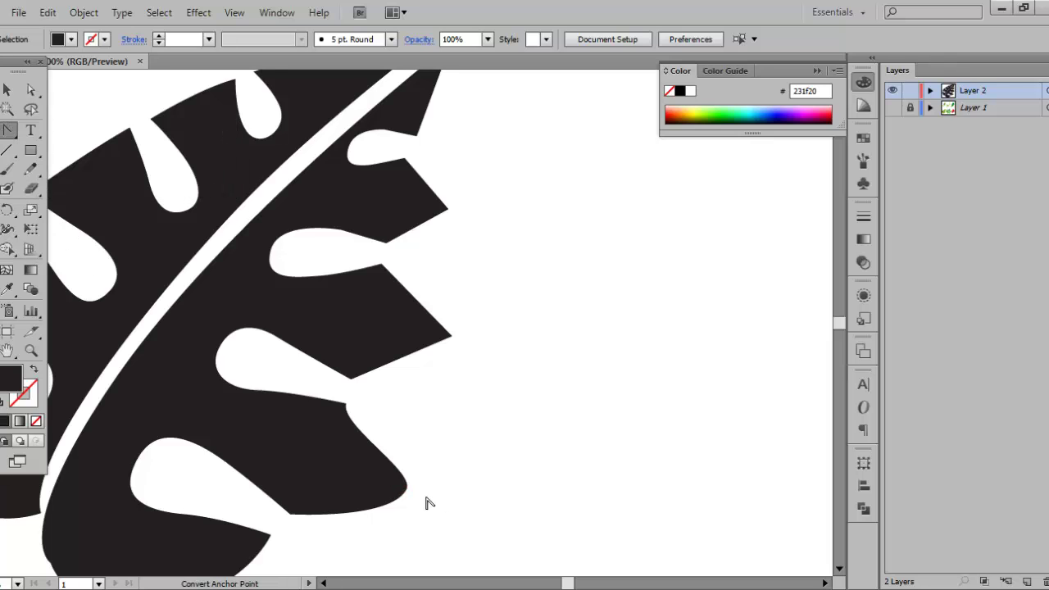
{"action": "left_click", "coordinate": [30, 90]}
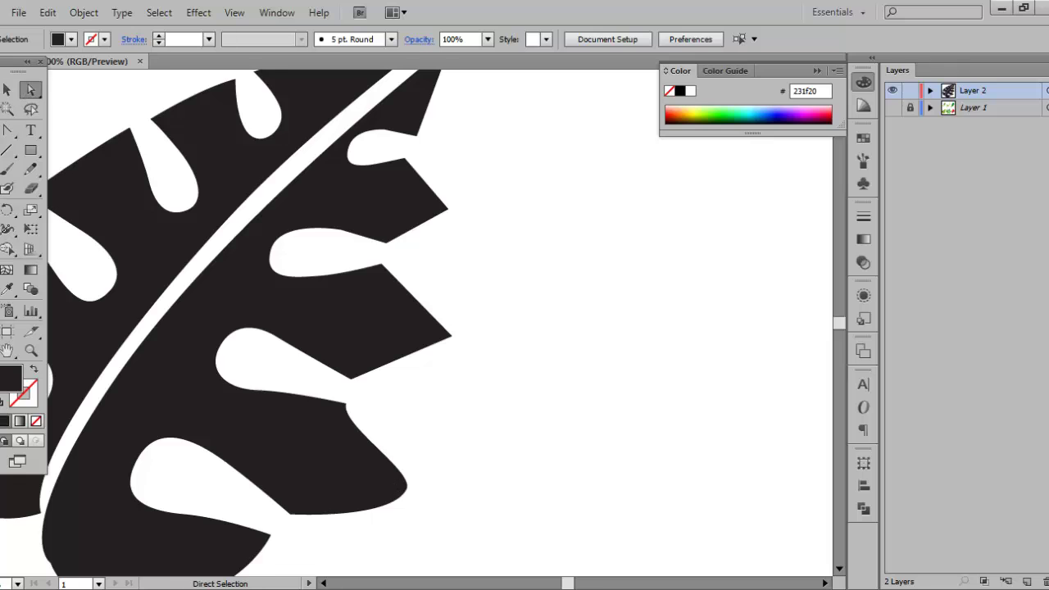
{"action": "left_click", "coordinate": [345, 479]}
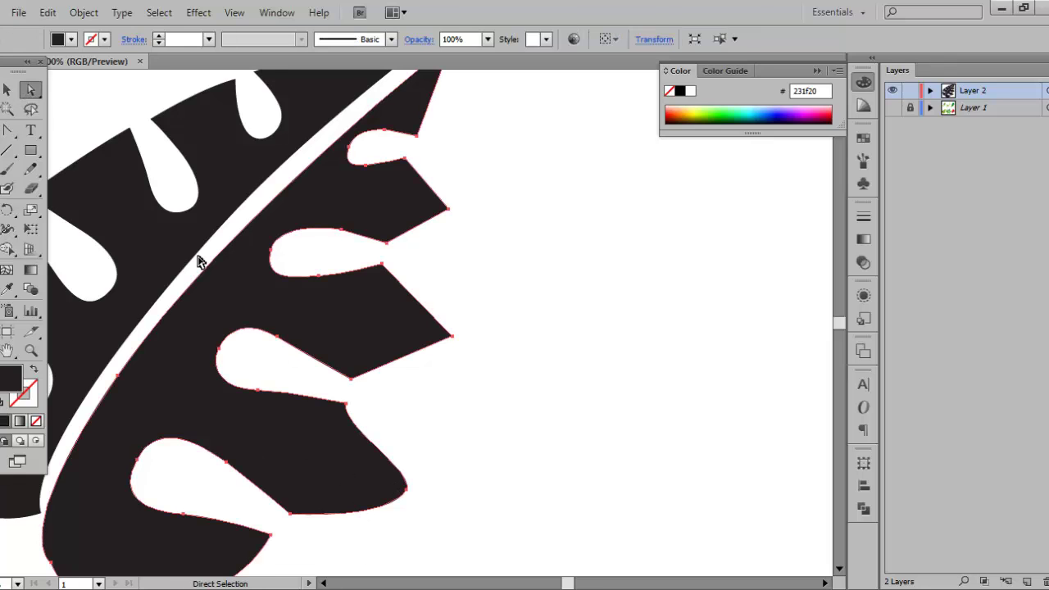
{"action": "left_click", "coordinate": [7, 129]}
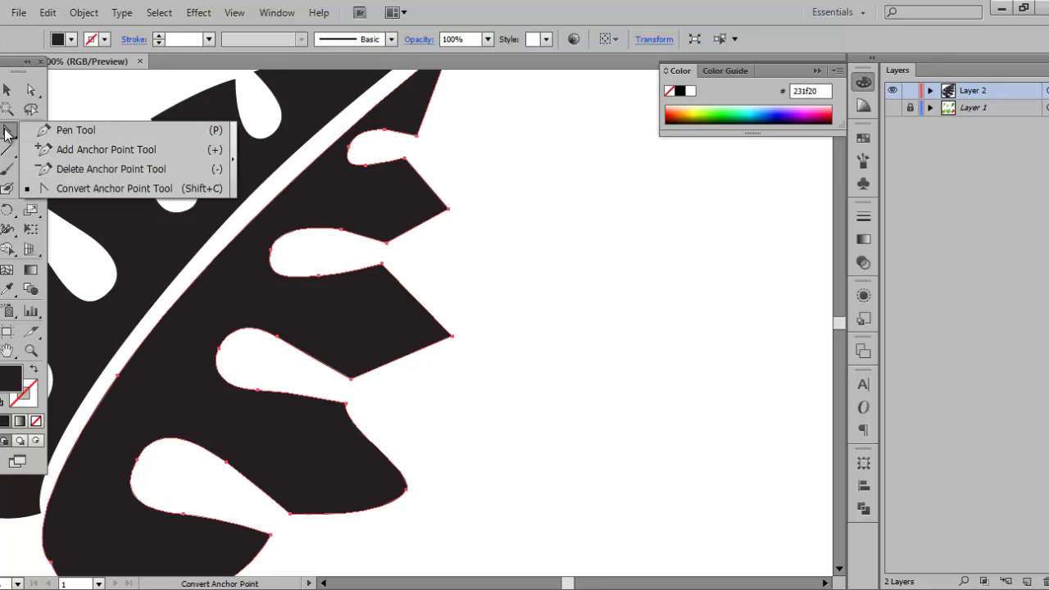
{"action": "left_click", "coordinate": [117, 189]}
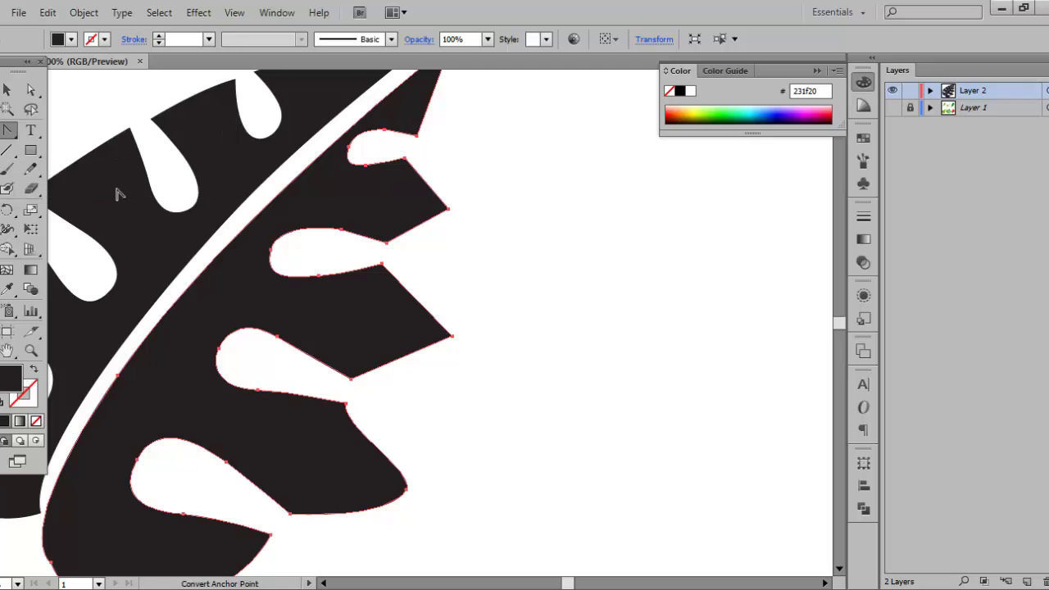
{"action": "left_click", "coordinate": [406, 490]}
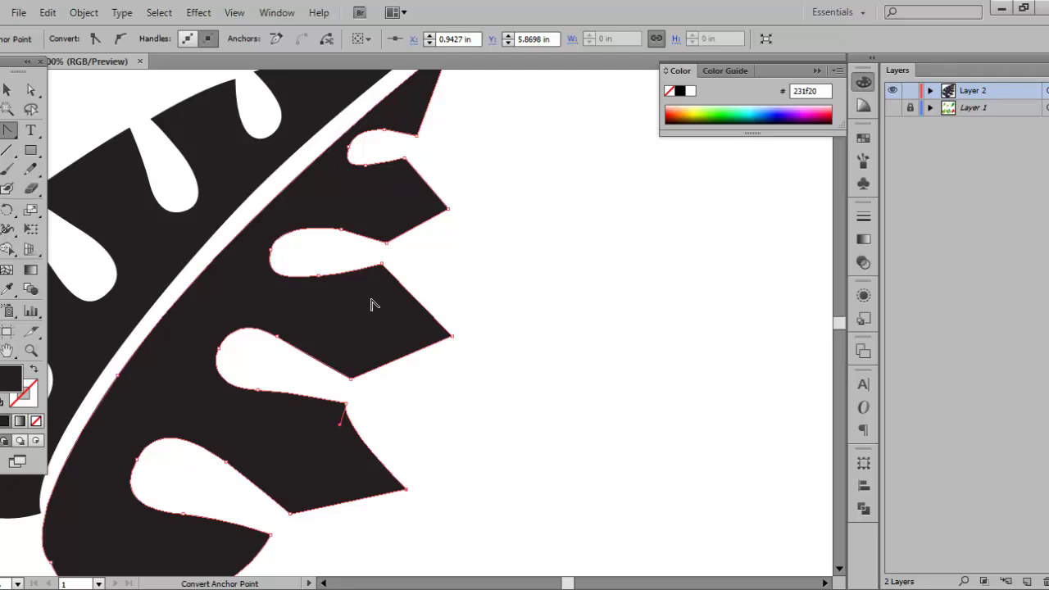
{"action": "left_click", "coordinate": [346, 405]}
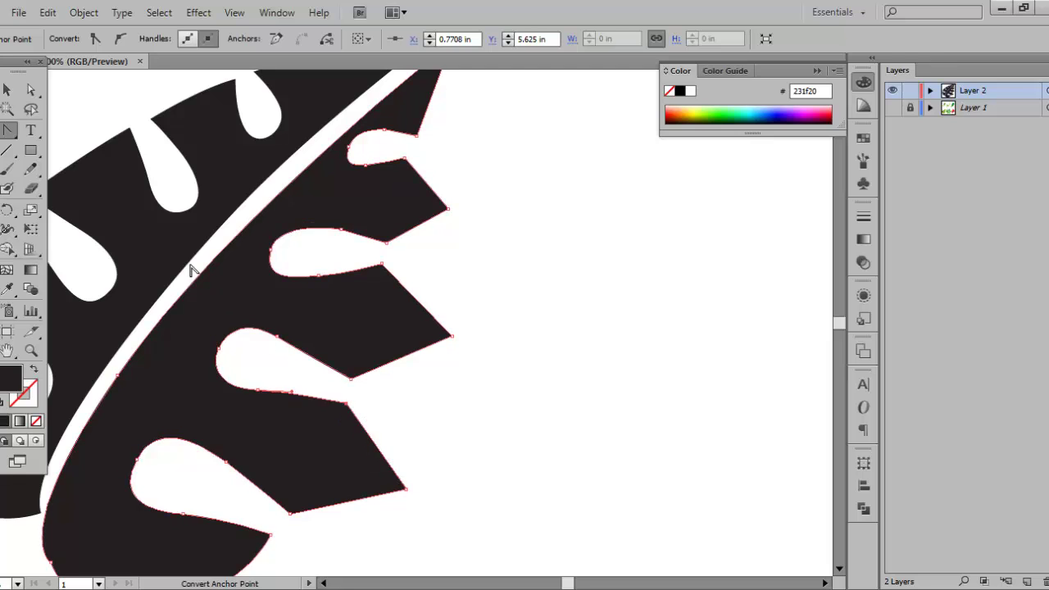
Adjust the direction handle of the anchor point on the lower edge of the second notch from the bottom, and deselect the path
{"action": "left_click", "coordinate": [31, 91]}
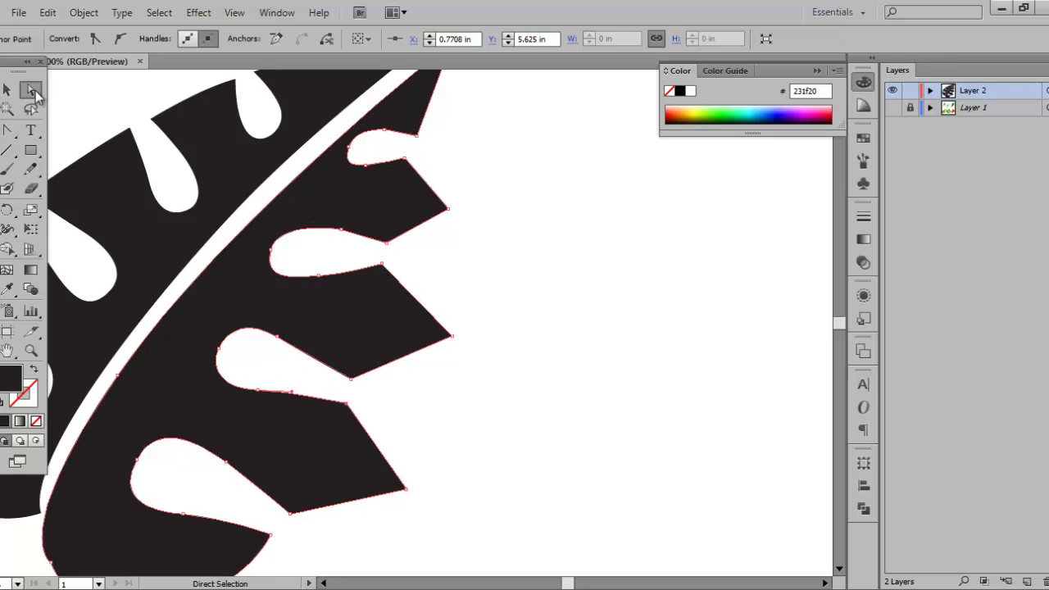
{"action": "left_click", "coordinate": [258, 396]}
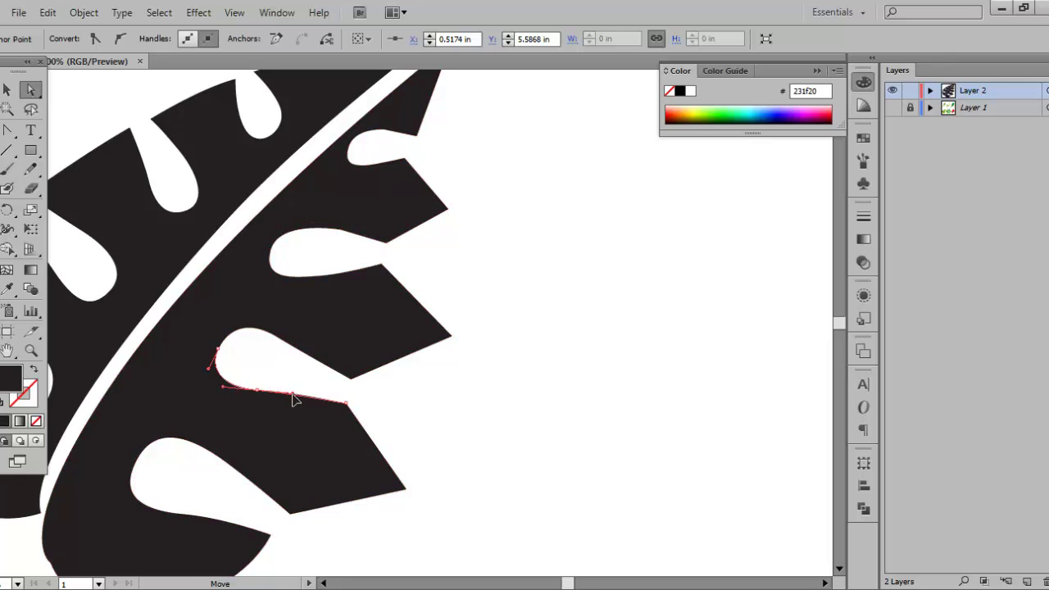
{"action": "left_click", "coordinate": [468, 327]}
{"action": "mouse_move", "coordinate": [468, 328]}
{"action": "left_mouse_down"}
{"action": "mouse_move", "coordinate": [538, 351]}
{"action": "mouse_move", "coordinate": [557, 384]}
{"action": "left_mouse_up"}
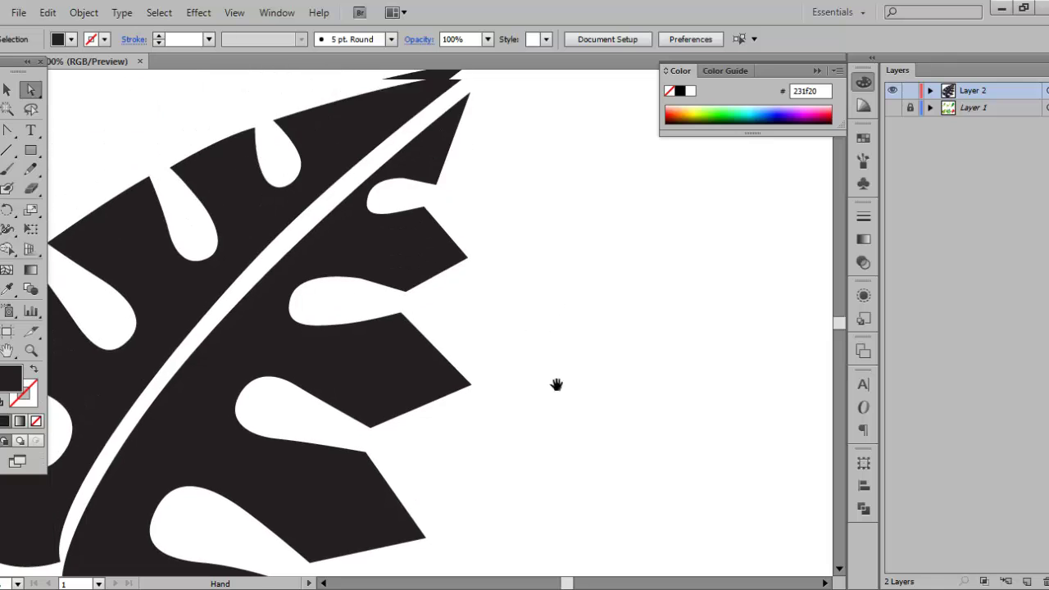
{"action": "scroll", "coordinate": [604, 254], "scroll_direction": "down", "scroll_amount": 4}
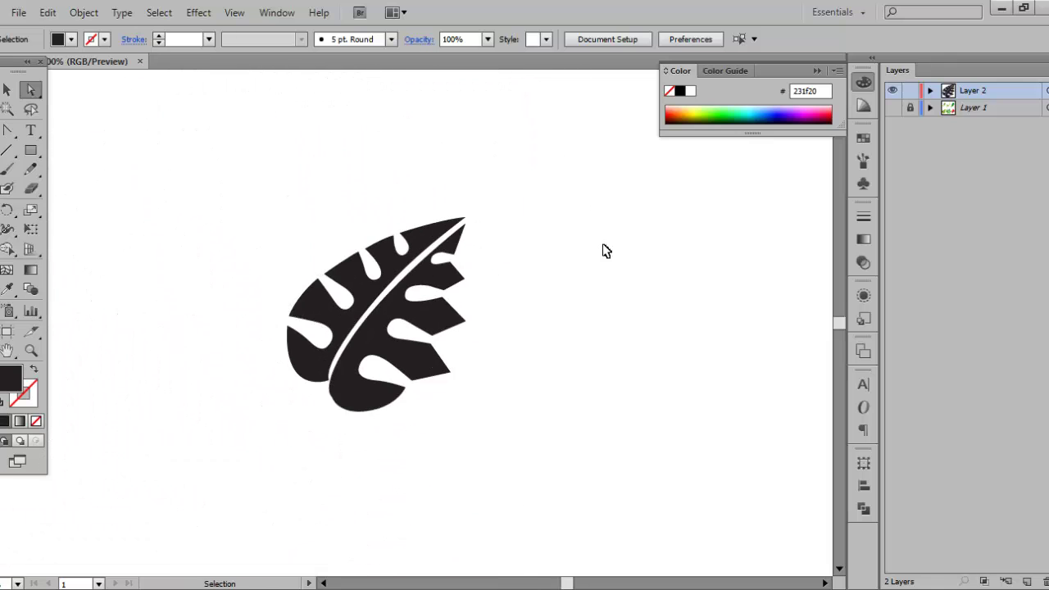
{"action": "scroll", "coordinate": [605, 251], "scroll_direction": "up", "scroll_amount": 2}
{"action": "left_click_drag", "start_coordinate": [604, 241], "coordinate": [506, 278]}
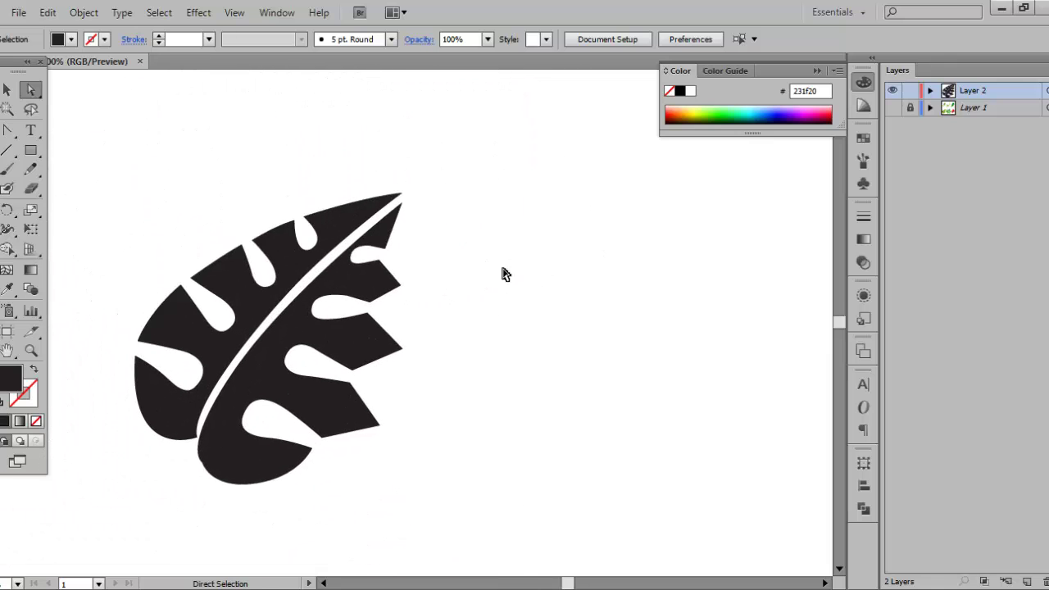
{"action": "left_click_drag", "start_coordinate": [8, 130], "coordinate": [146, 134]}
{"action": "left_click", "coordinate": [6, 89]}
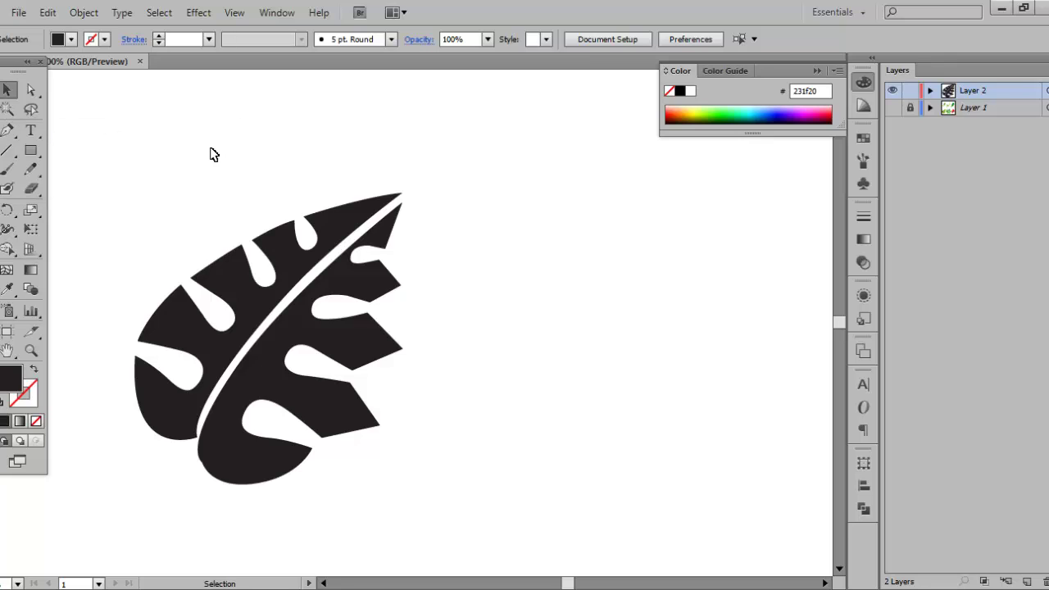